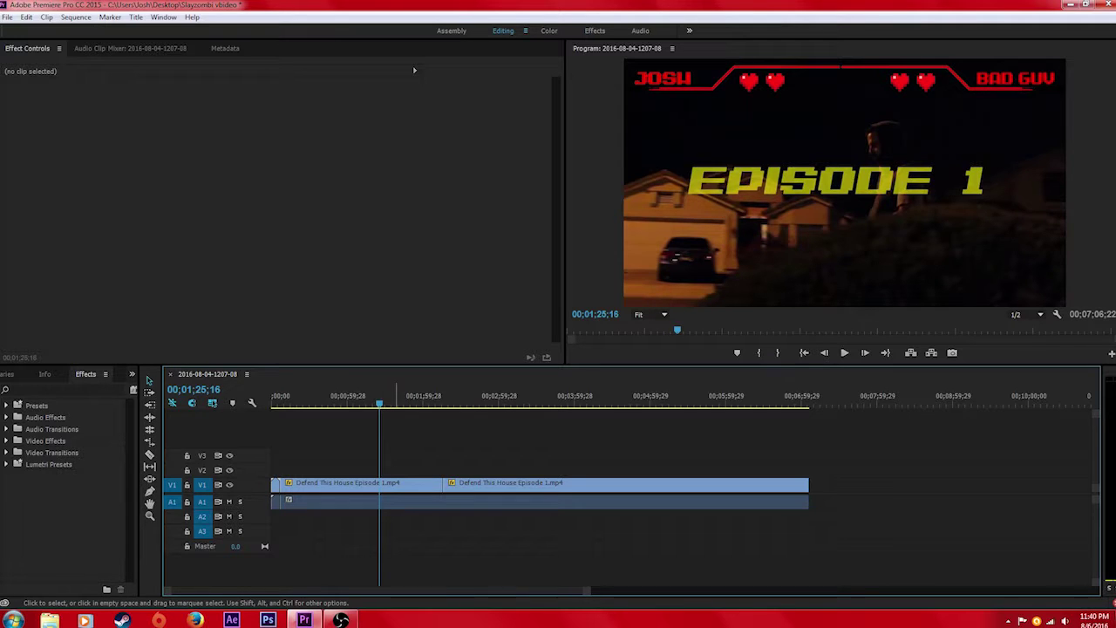
# Scrub through the Defend This House Episode 1 footage between about 00;00;52 and 00;02;00 to examine its scenes
pyautogui.click(358, 399)
pyautogui.moveTo(358, 403); pyautogui.dragTo(400, 402)
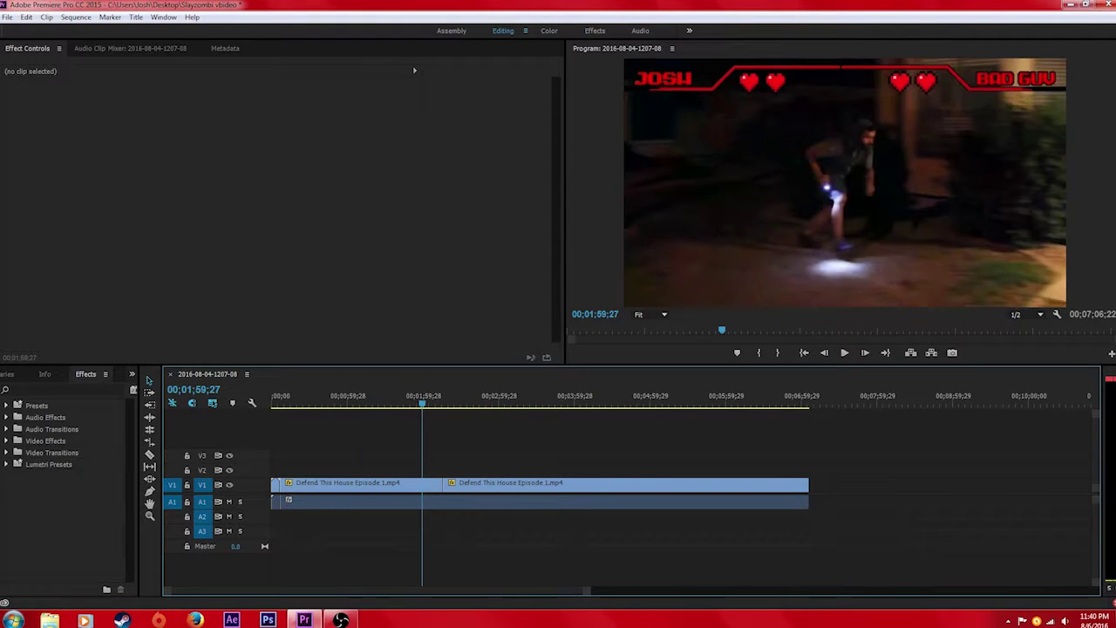
pyautogui.moveTo(422, 402); pyautogui.dragTo(421, 403)
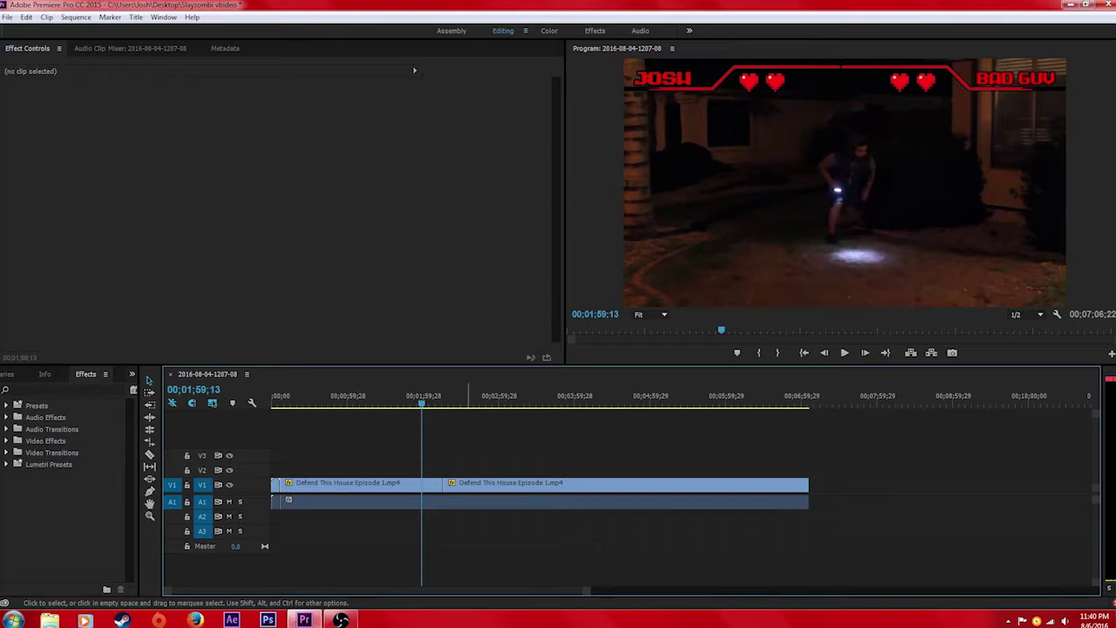
pyautogui.press('d')
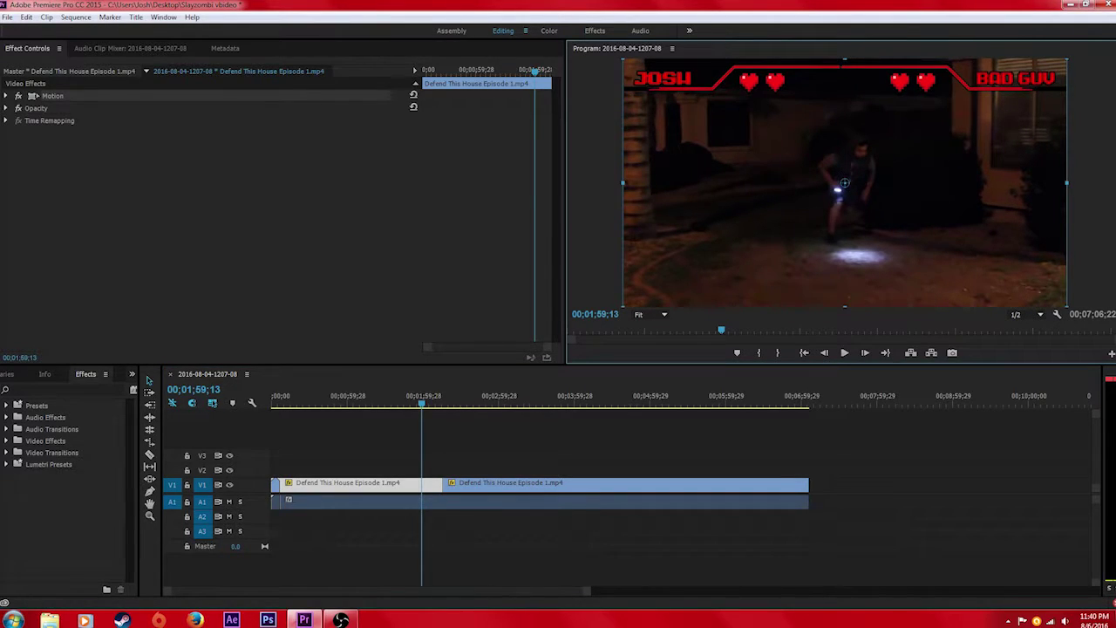
pyautogui.hotkey('ctrl', 'shift', 'a')
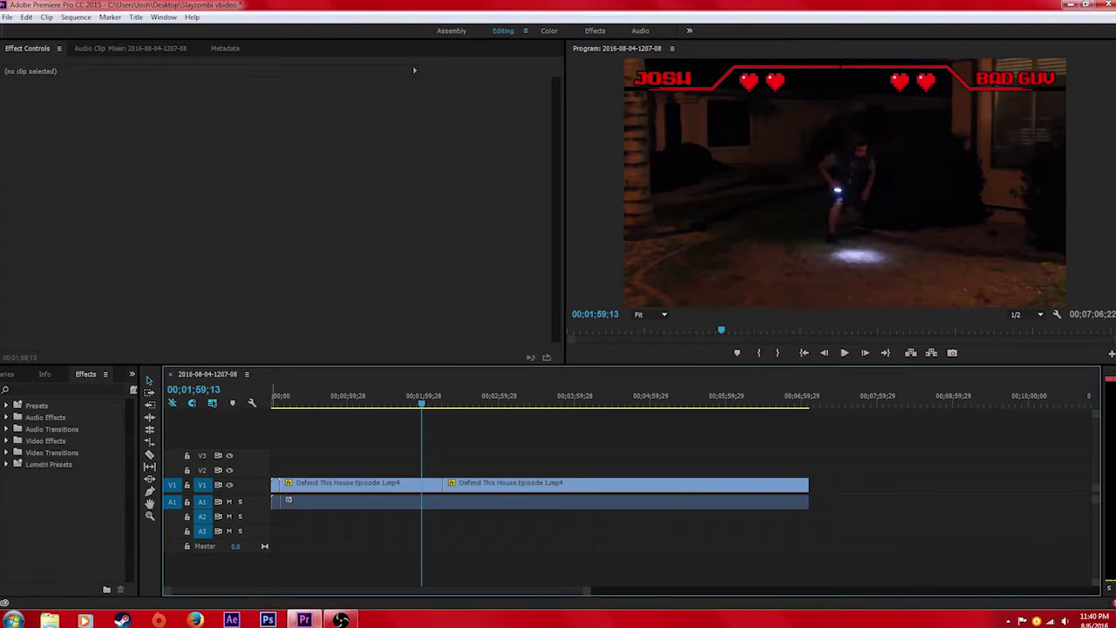
pyautogui.click(363, 394)
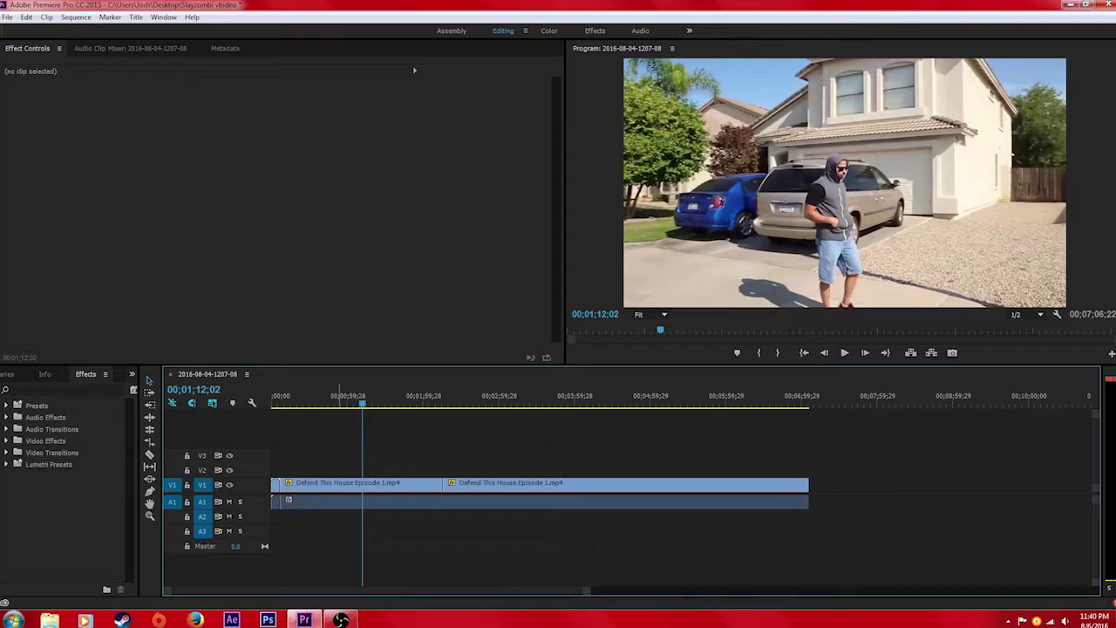
pyautogui.click(338, 394)
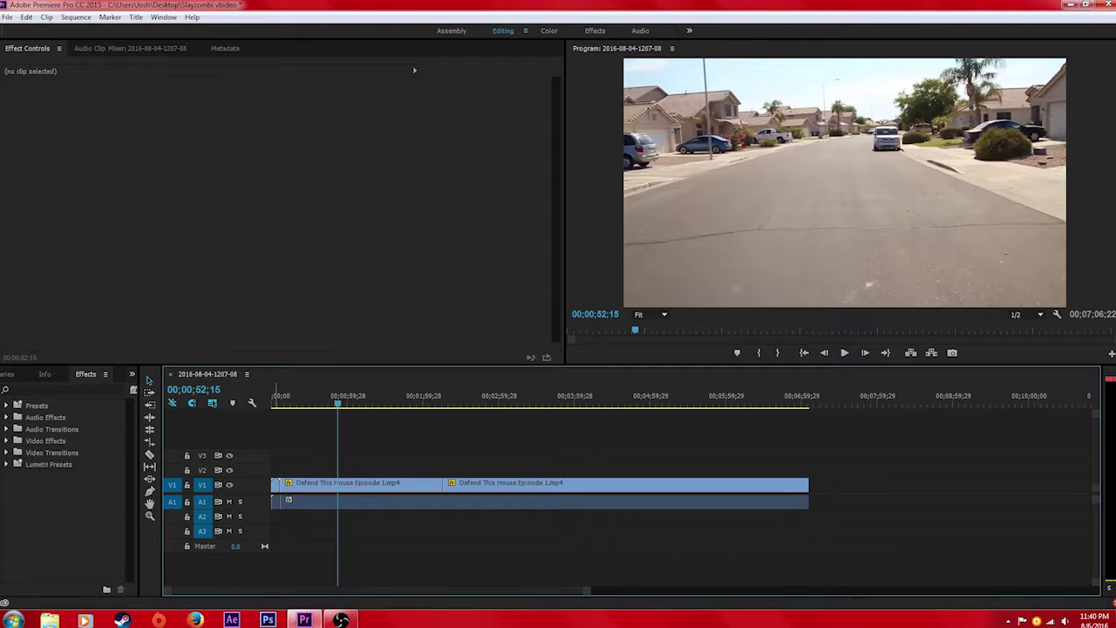
pyautogui.moveTo(387, 428); pyautogui.dragTo(476, 461)
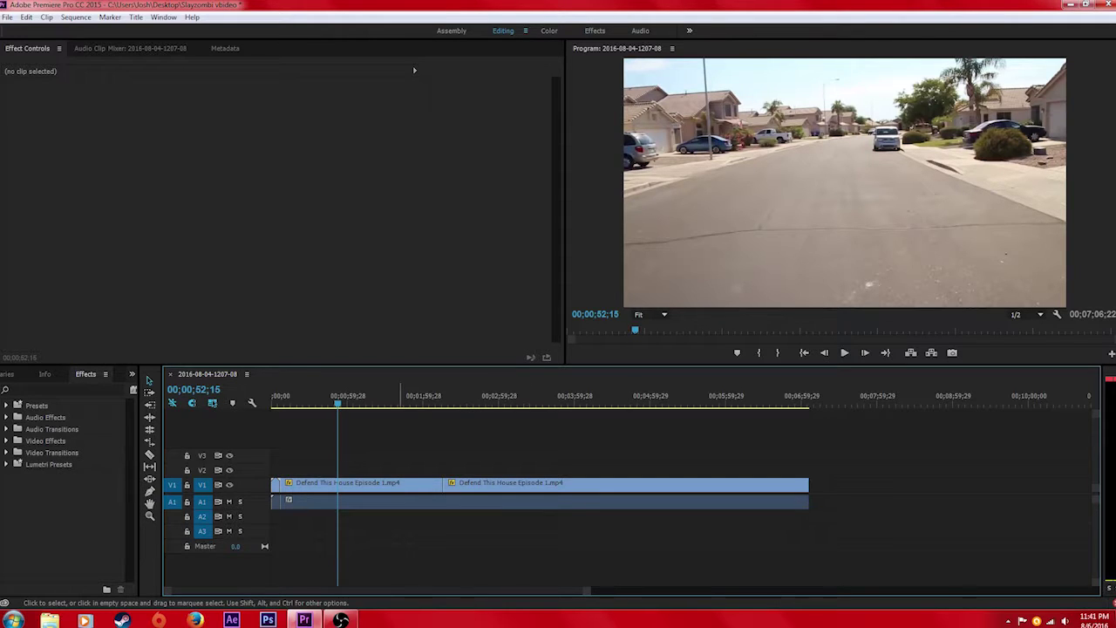
# Try clearing the long Defend This House Episode 1 audio clip from track A1, and undo the removal
pyautogui.rightClick(442, 500)
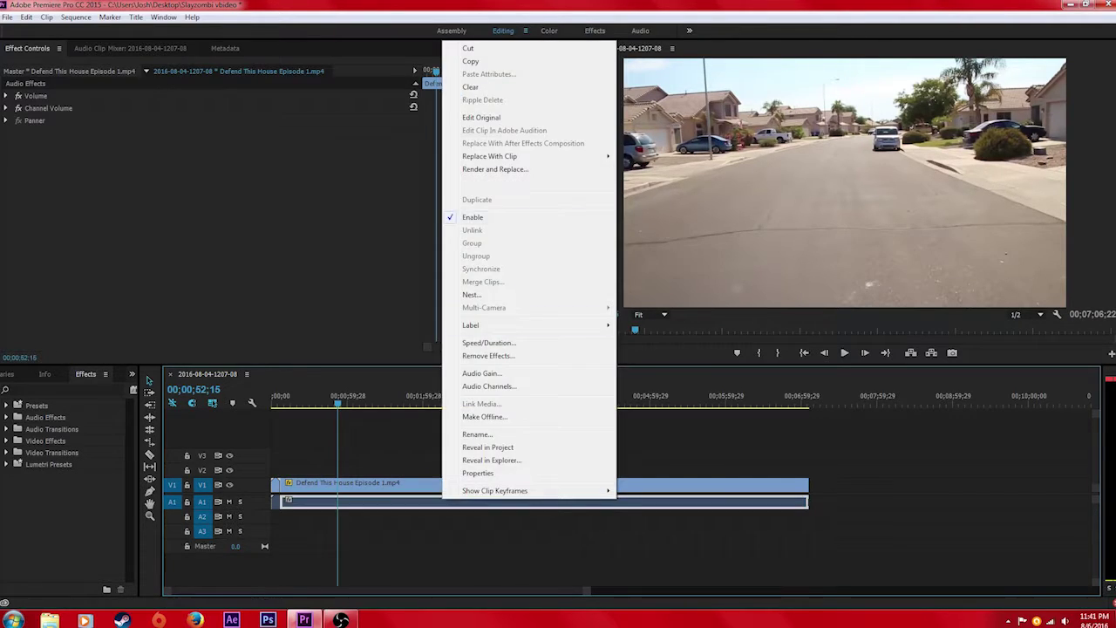
pyautogui.click(488, 87)
pyautogui.rightClick(275, 500)
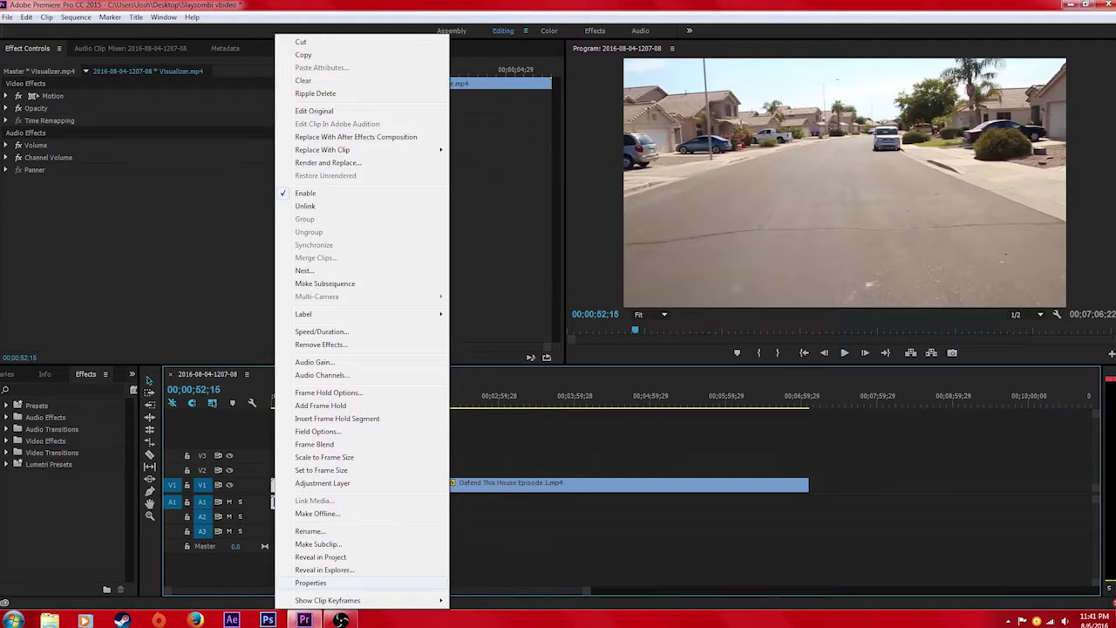
pyautogui.click(573, 551)
pyautogui.hotkey('ctrl', 'z')
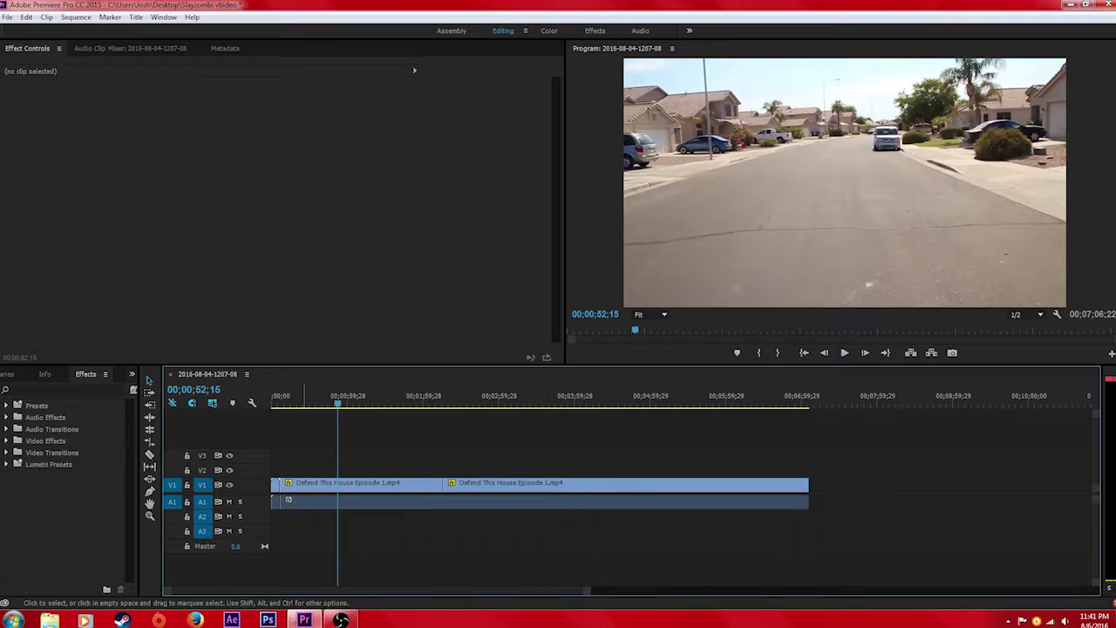
# Position the playhead at 00;01;30;19 and try splitting the first long V1 clip near it with the Razor tool
pyautogui.press('space')
pyautogui.press('space')
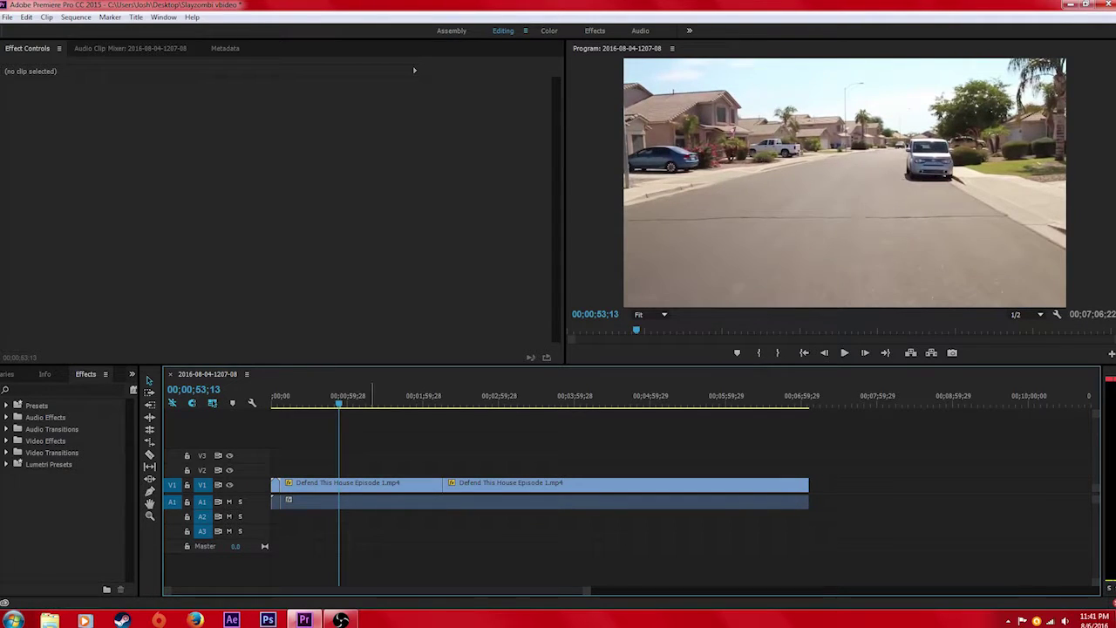
pyautogui.click(385, 399)
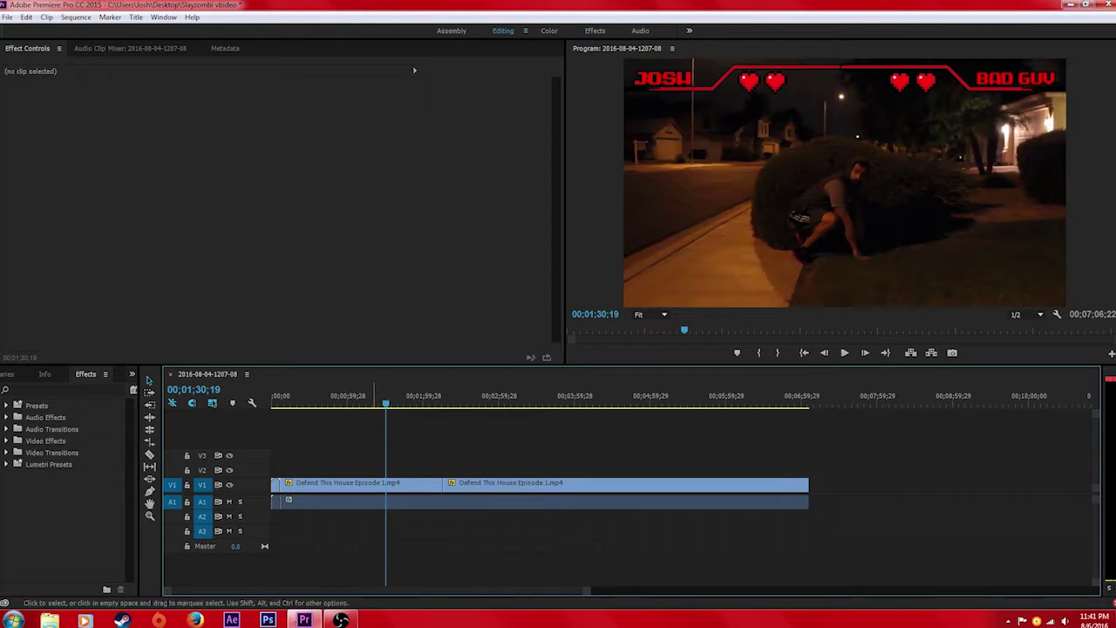
pyautogui.click(149, 454)
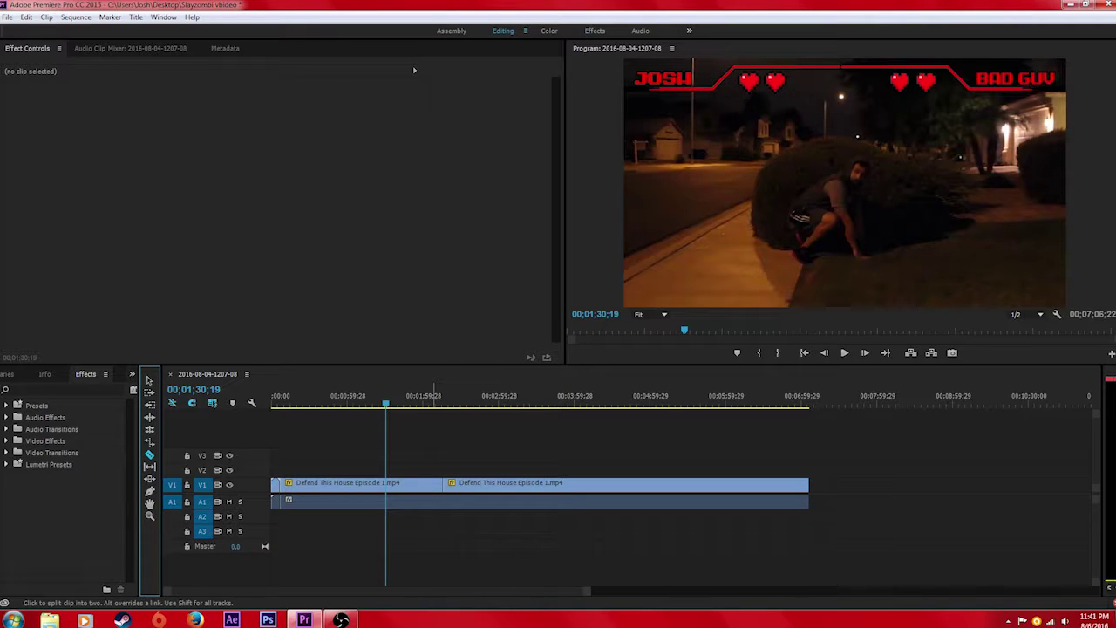
pyautogui.click(393, 485)
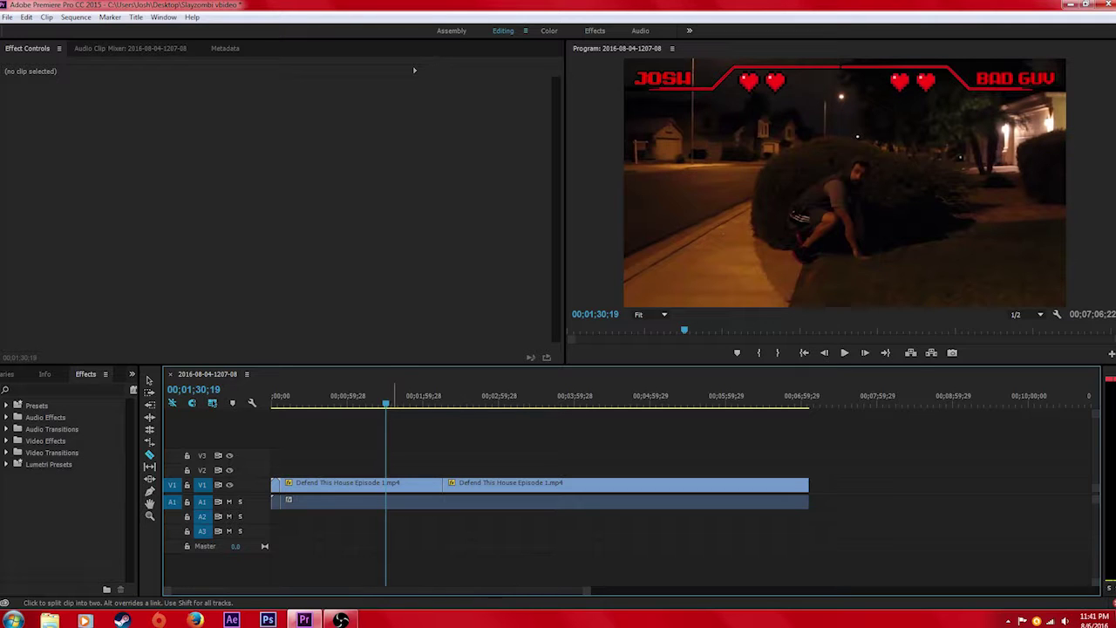
# Split the last video clip on V1 at 00;03;59;01 with the Razor tool
pyautogui.moveTo(578, 396); pyautogui.dragTo(585, 396)
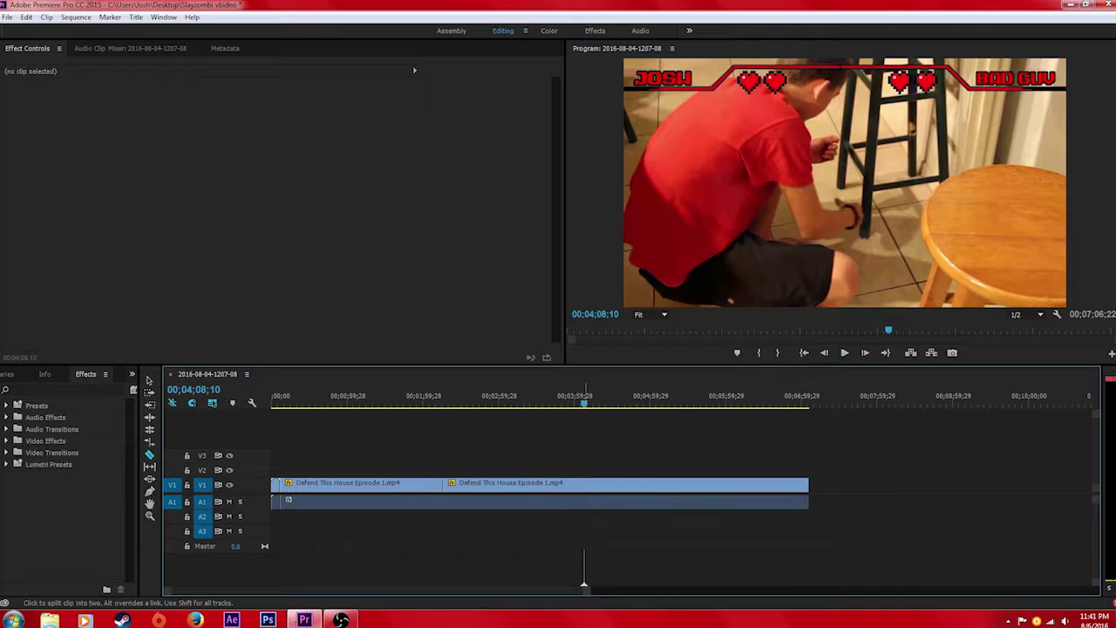
pyautogui.click(566, 396)
pyautogui.press('space')
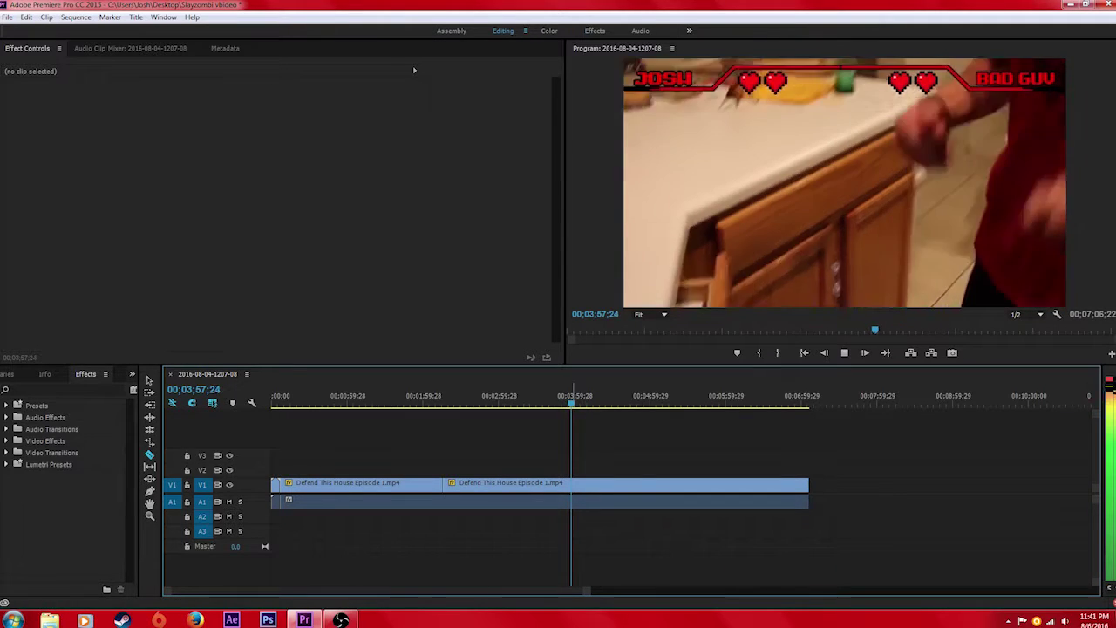
pyautogui.press('space')
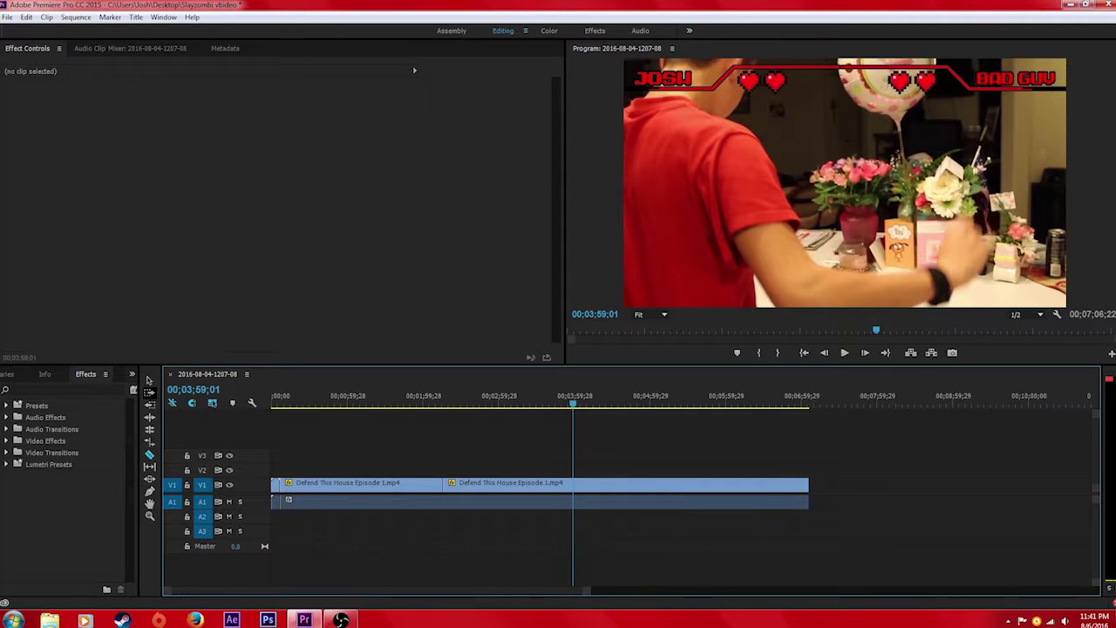
pyautogui.click(149, 381)
pyautogui.click(149, 454)
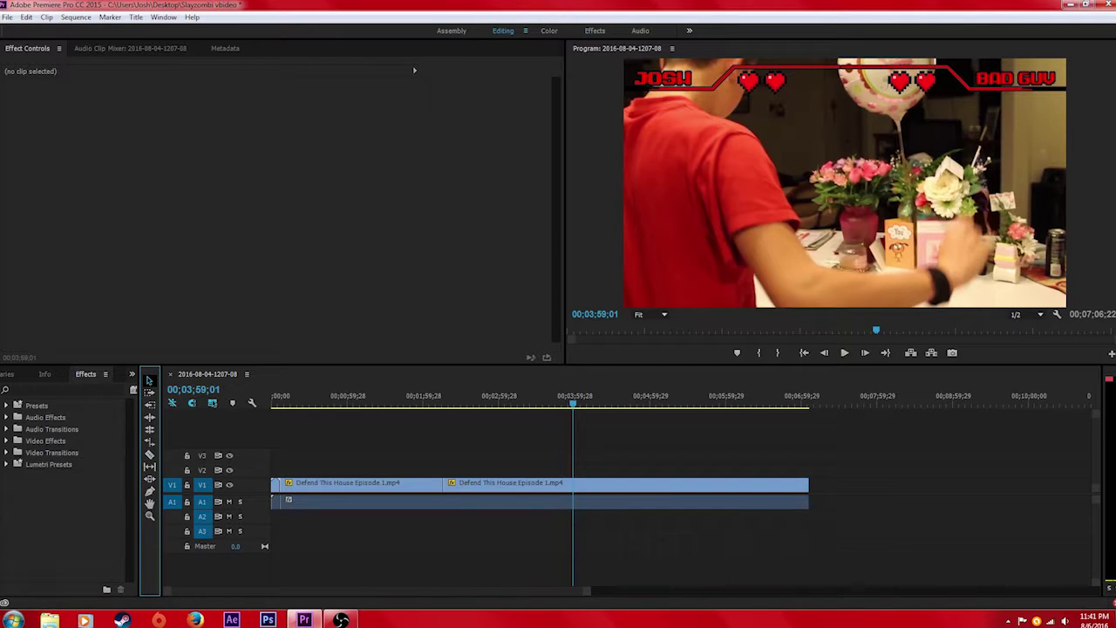
pyautogui.press('r')
pyautogui.press('c')
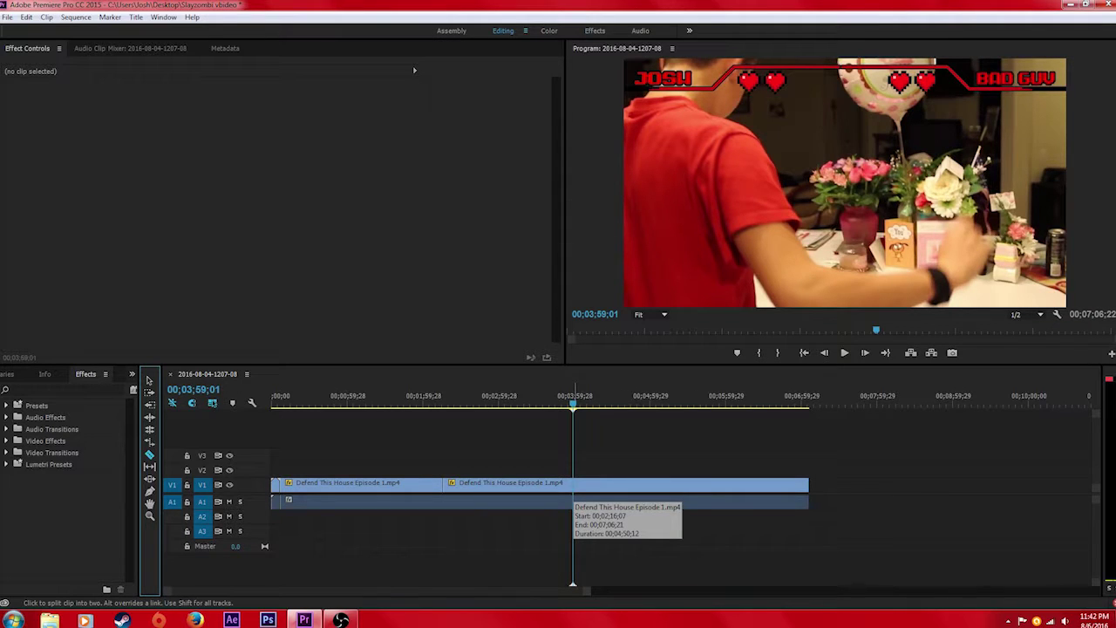
pyautogui.click(573, 493)
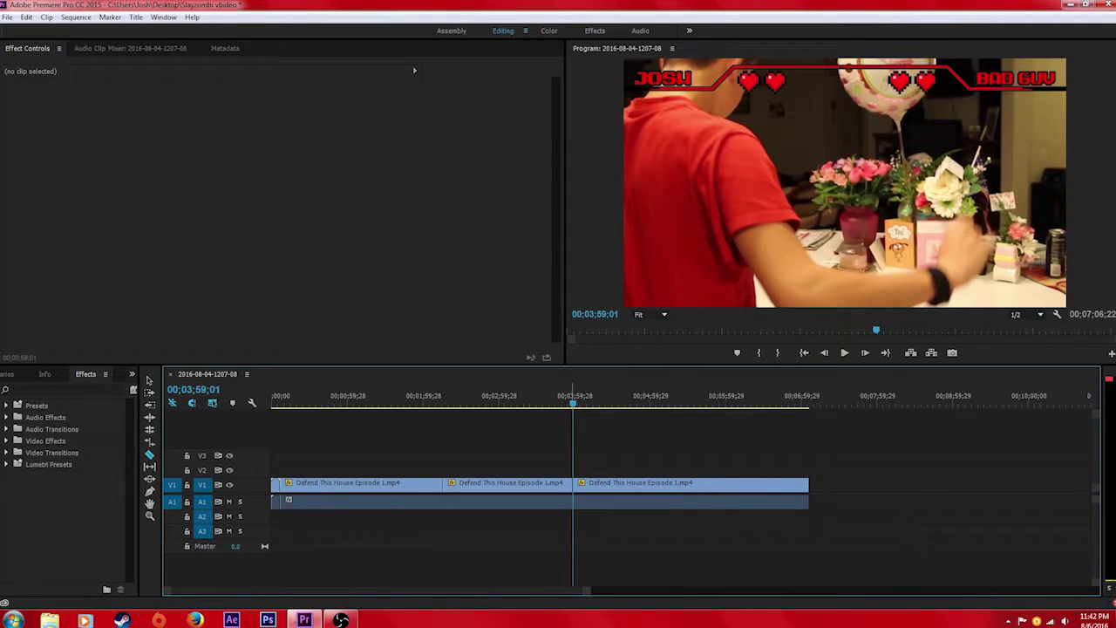
# Play onward from the new cut and split the last V1 clip again at 00;04;11;04
pyautogui.press('space')
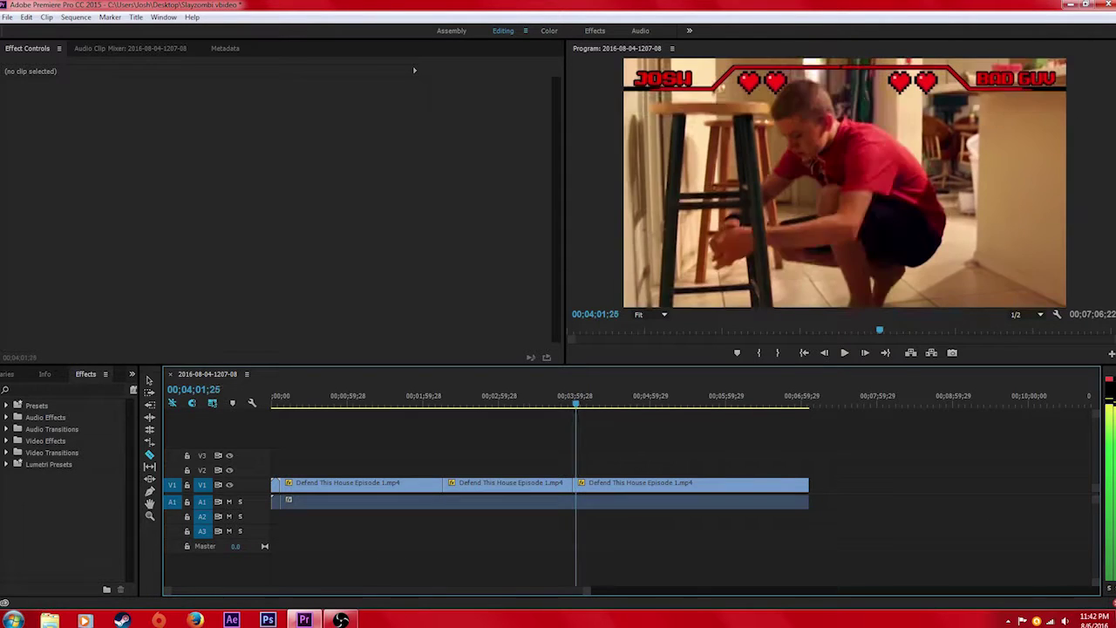
pyautogui.click(572, 403)
pyautogui.press('space')
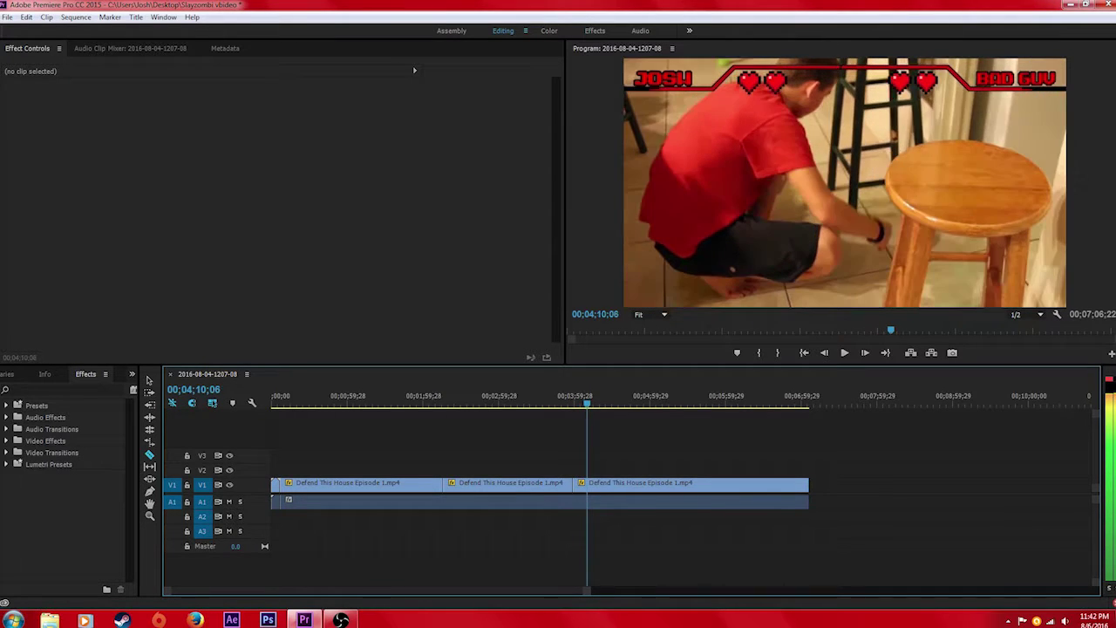
pyautogui.press('space')
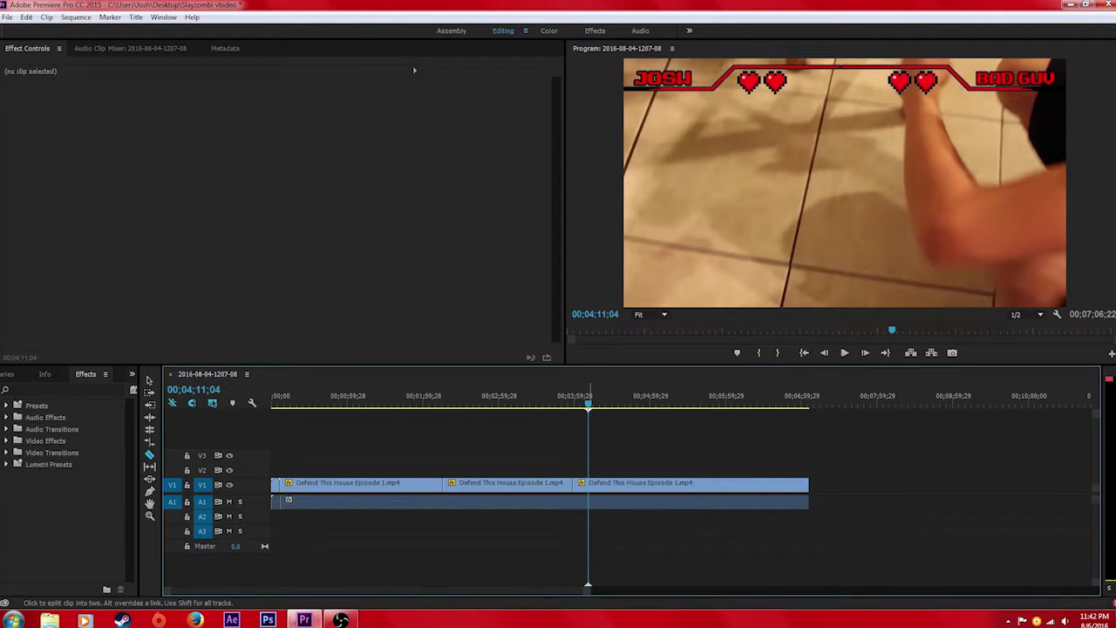
pyautogui.click(587, 485)
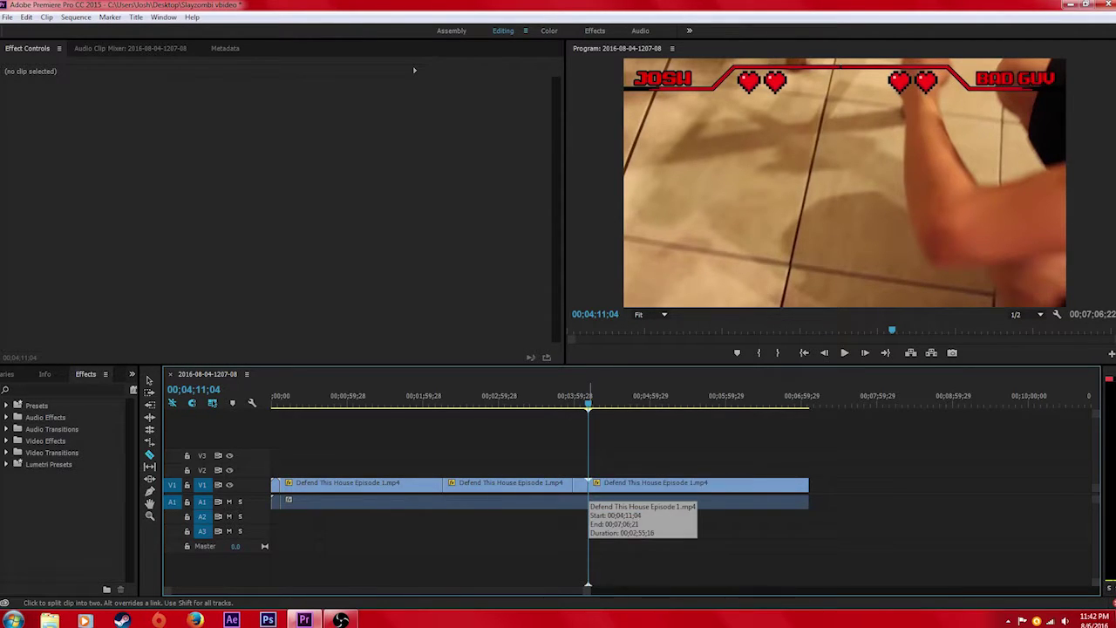
# Ripple delete the short V1 segment between the cuts at 00;03;59;01 and 00;04;11;04
pyautogui.click(149, 380)
pyautogui.moveTo(582, 485)
pyautogui.mouseDown()
pyautogui.moveTo(582, 456)
pyautogui.moveTo(582, 485)
pyautogui.mouseUp()
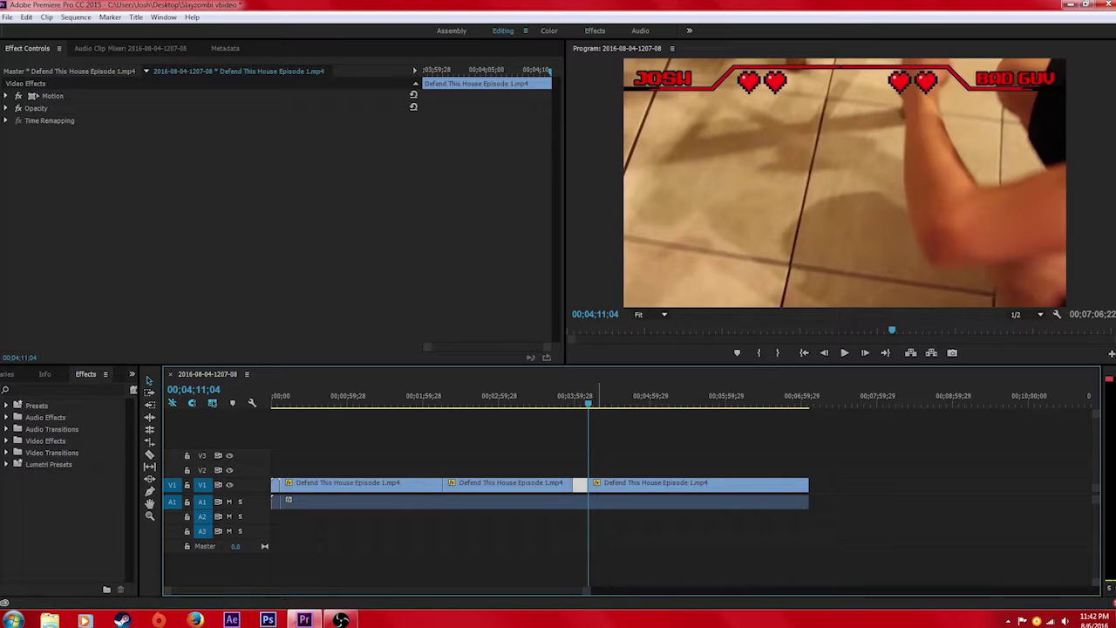
pyautogui.rightClick(581, 485)
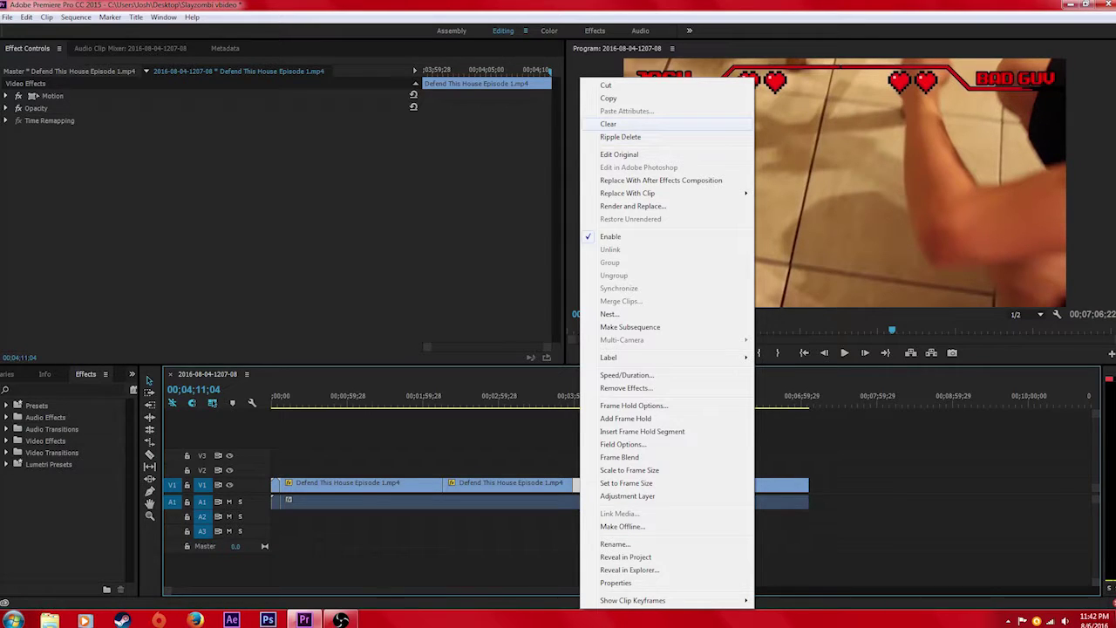
pyautogui.click(620, 136)
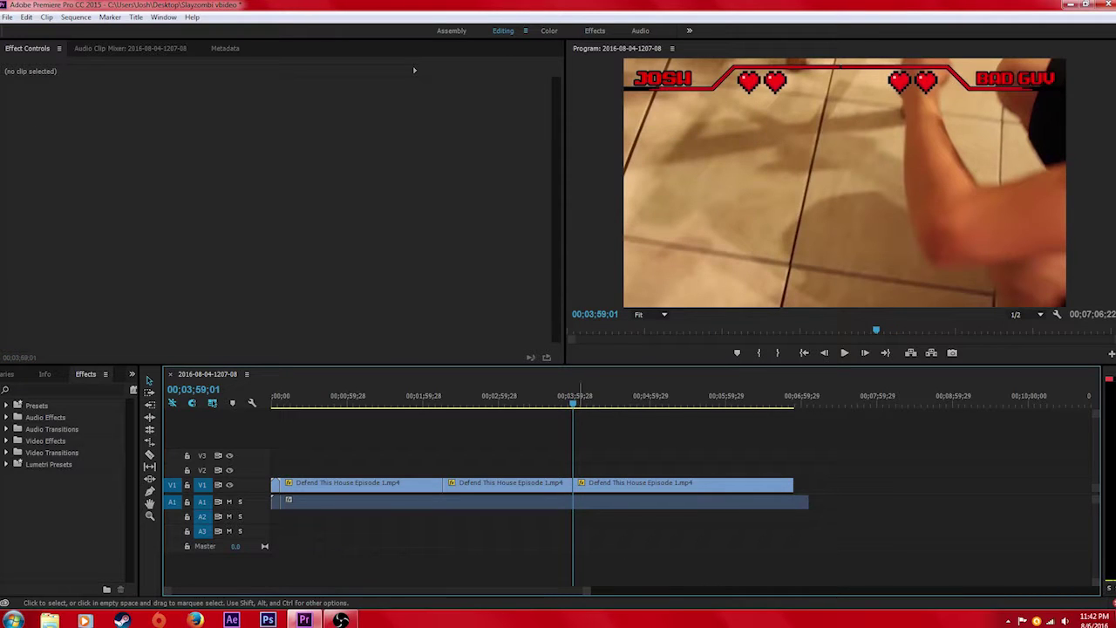
# Play back the V1 edit point around 00;03;59;01 several times to check the transition between the joined clips
pyautogui.click(570, 401)
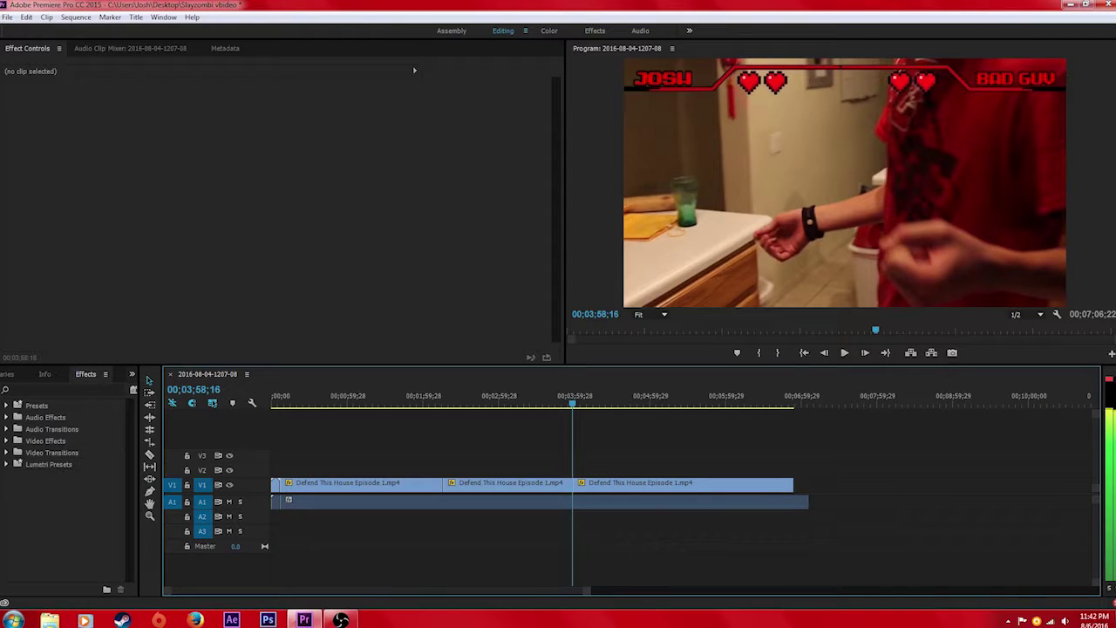
pyautogui.moveTo(572, 402); pyautogui.dragTo(571, 401)
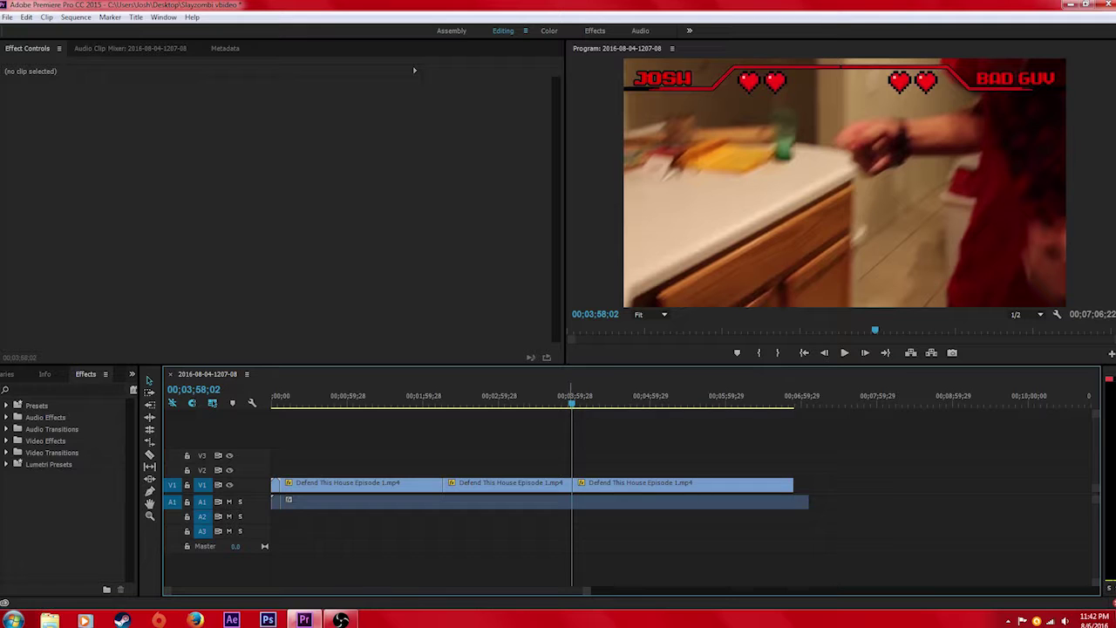
pyautogui.press('space')
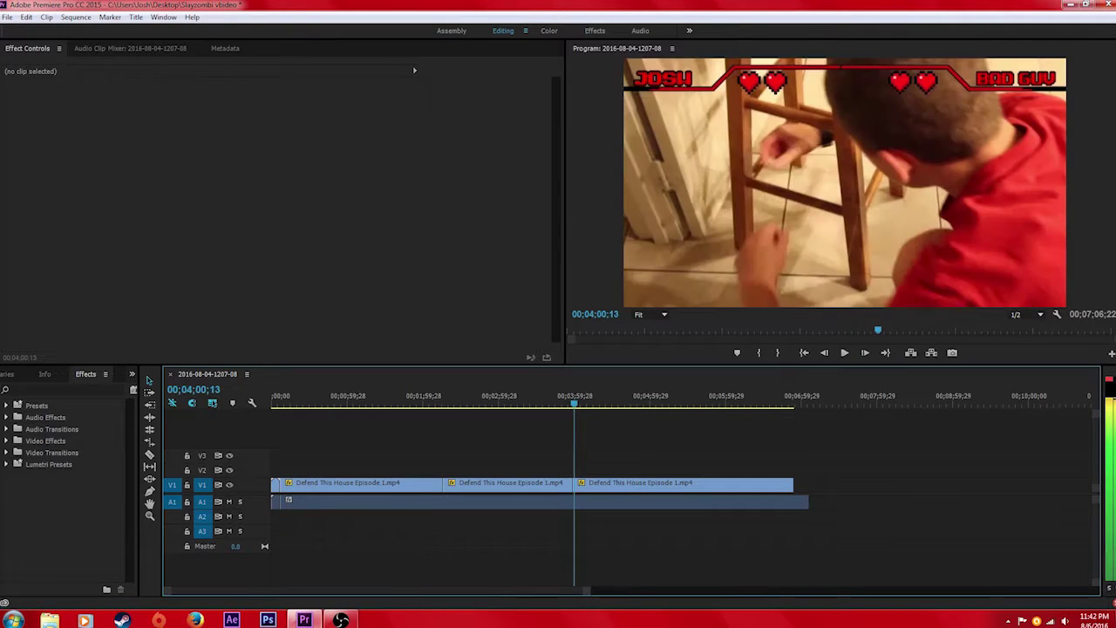
pyautogui.moveTo(572, 397); pyautogui.dragTo(571, 398)
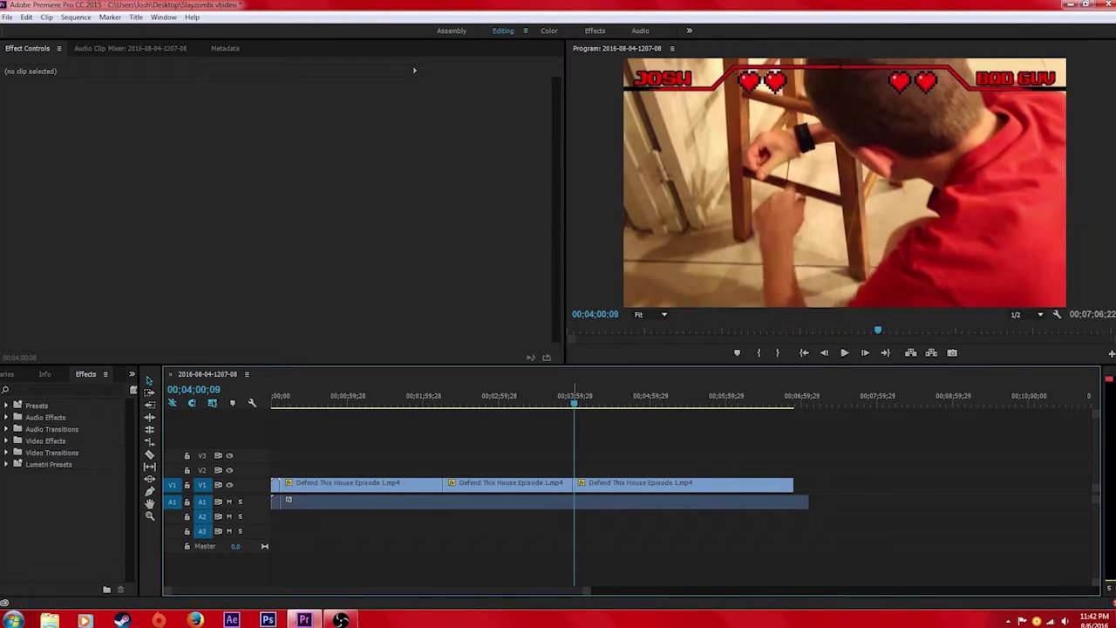
pyautogui.press('space')
pyautogui.press('space')
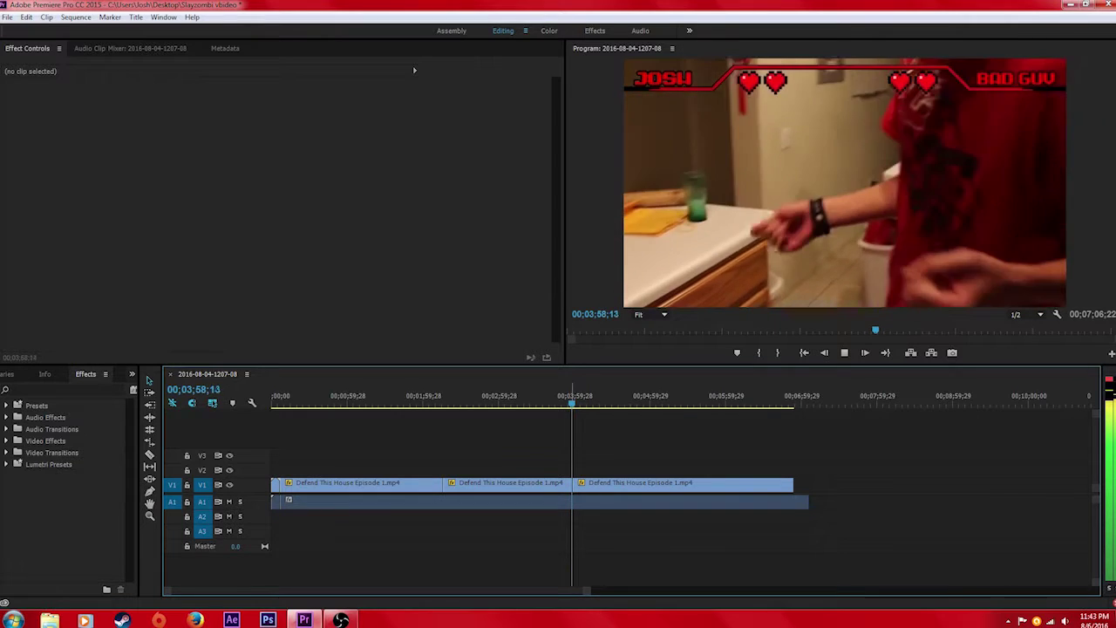
pyautogui.press('space')
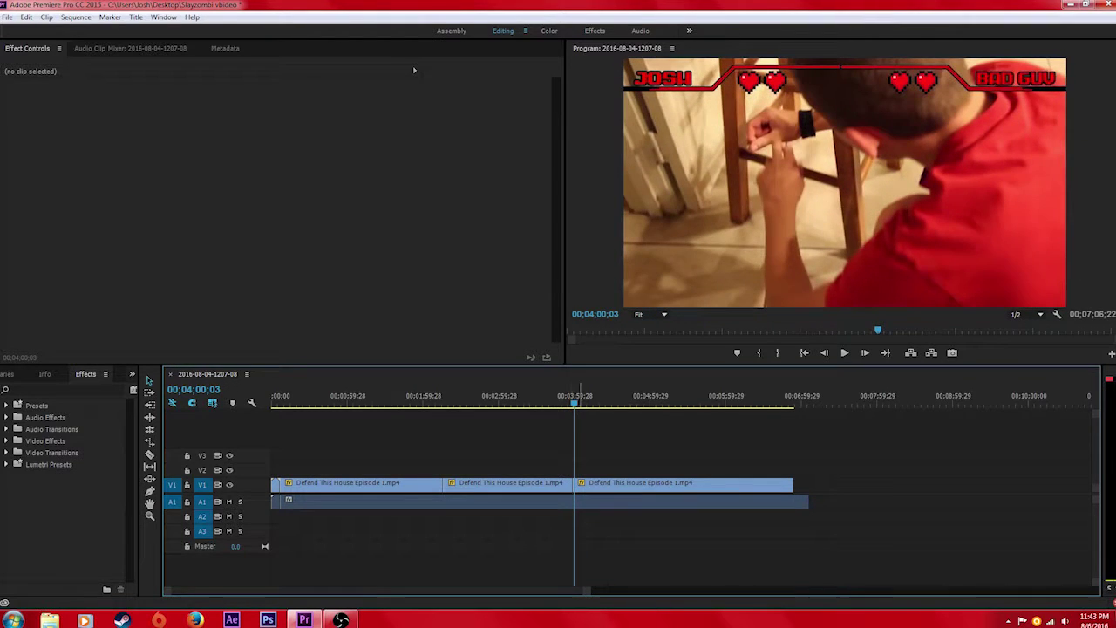
pyautogui.click(572, 396)
pyautogui.press('space')
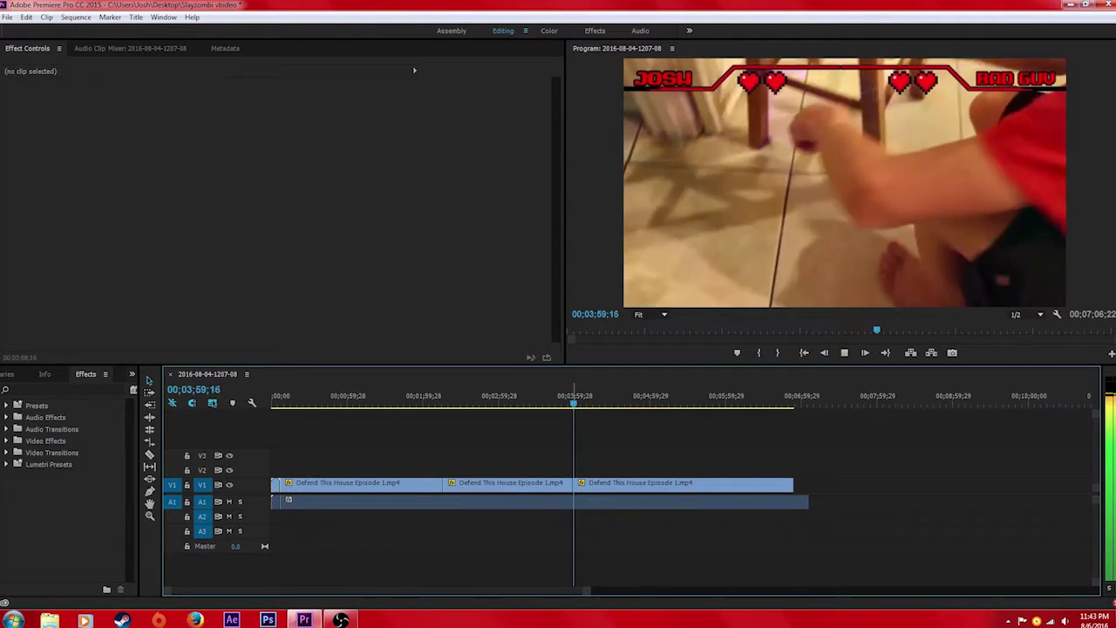
pyautogui.press('space')
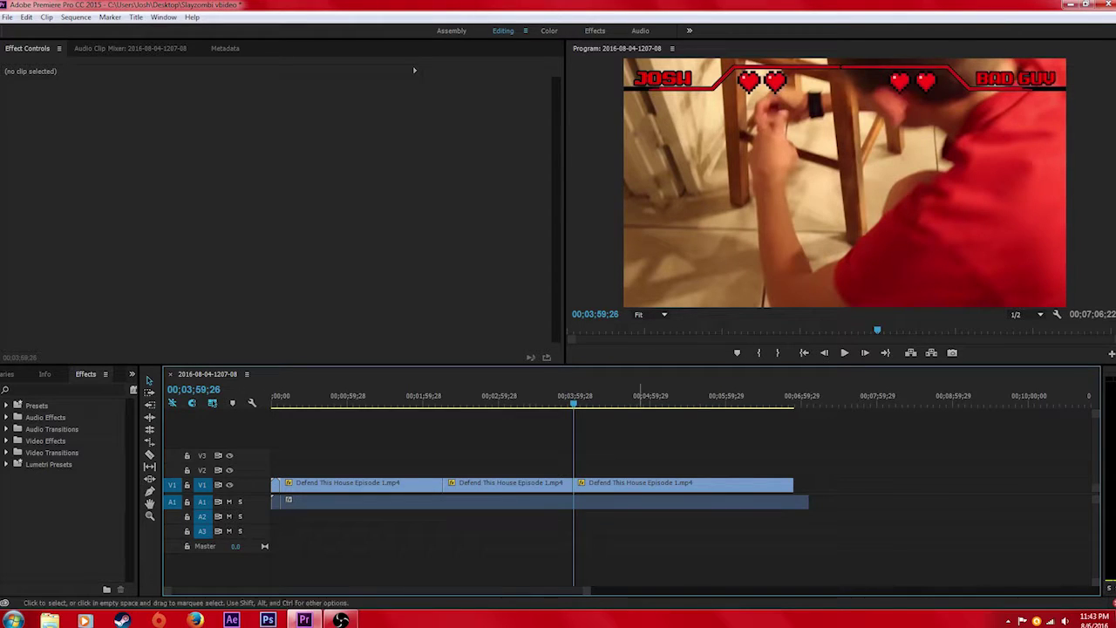
# Split the last V1 clip at 00;04;15;23 and 00;04;42;22 with the Razor tool and ripple delete the segment between the cuts
pyautogui.click(594, 397)
pyautogui.click(149, 454)
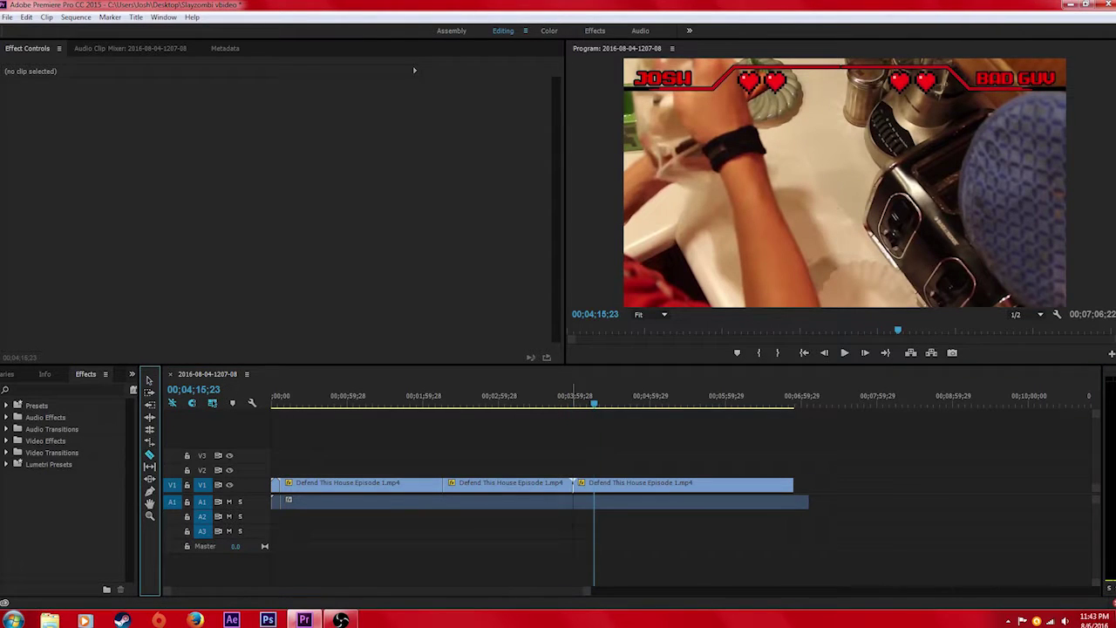
pyautogui.click(594, 482)
pyautogui.click(627, 397)
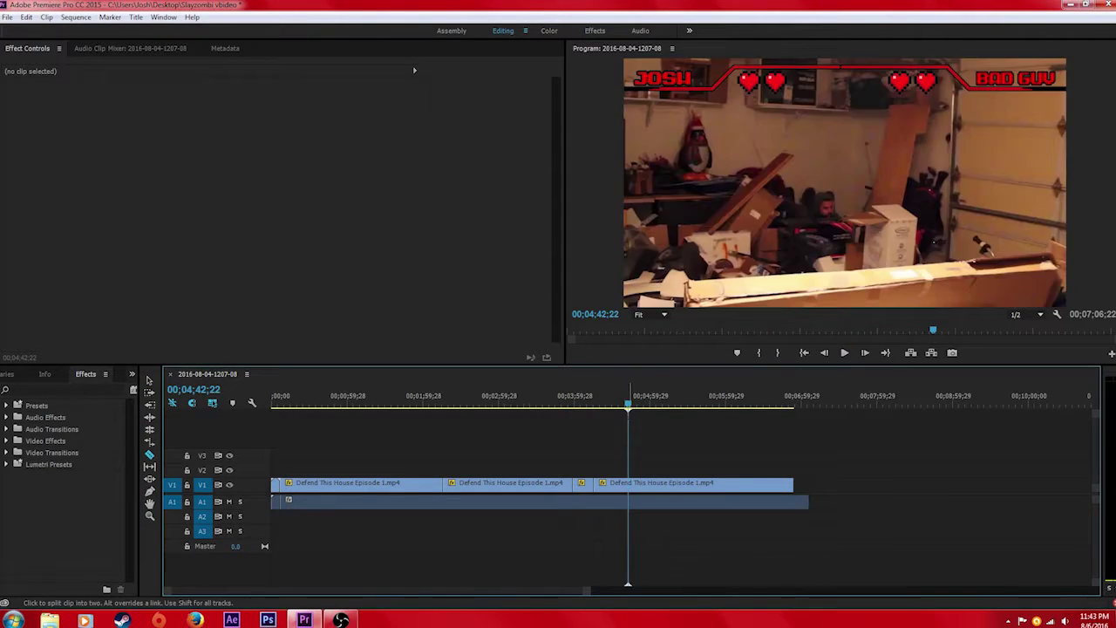
pyautogui.rightClick(615, 482)
pyautogui.click(653, 137)
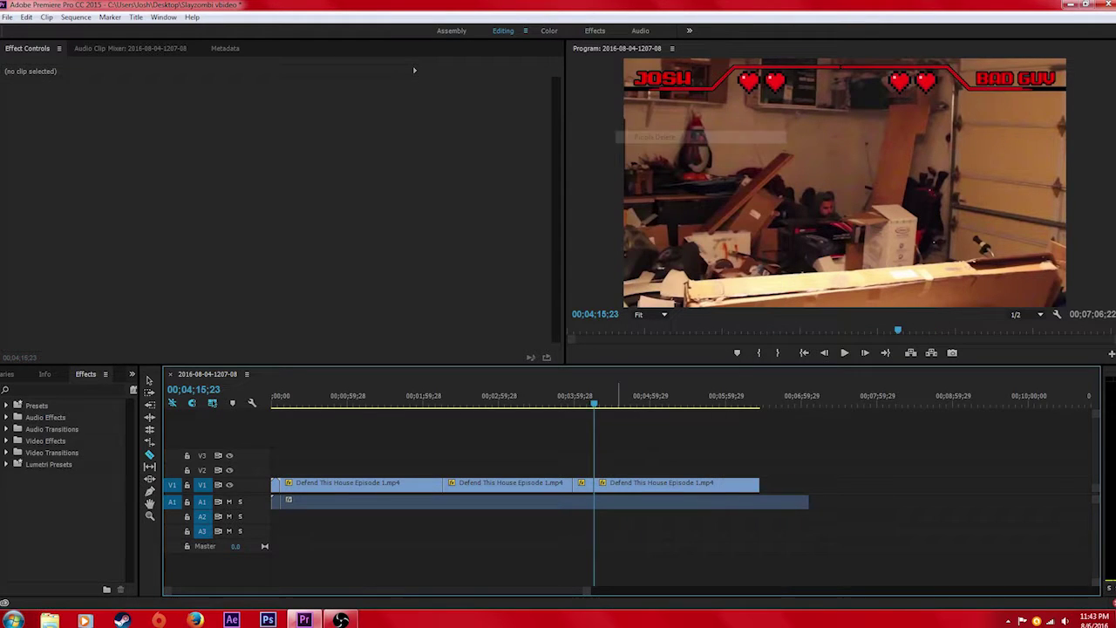
# Play back the V1 edit point around 00;04;15;23 to check the transition between the joined clips
pyautogui.press('space')
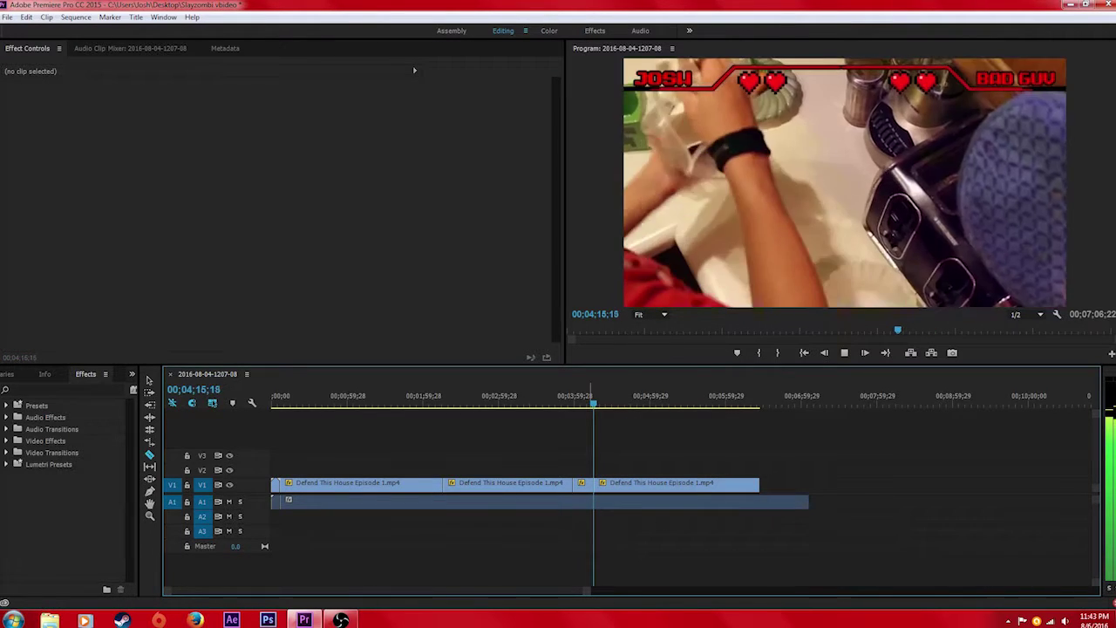
pyautogui.press('space')
pyautogui.click(148, 380)
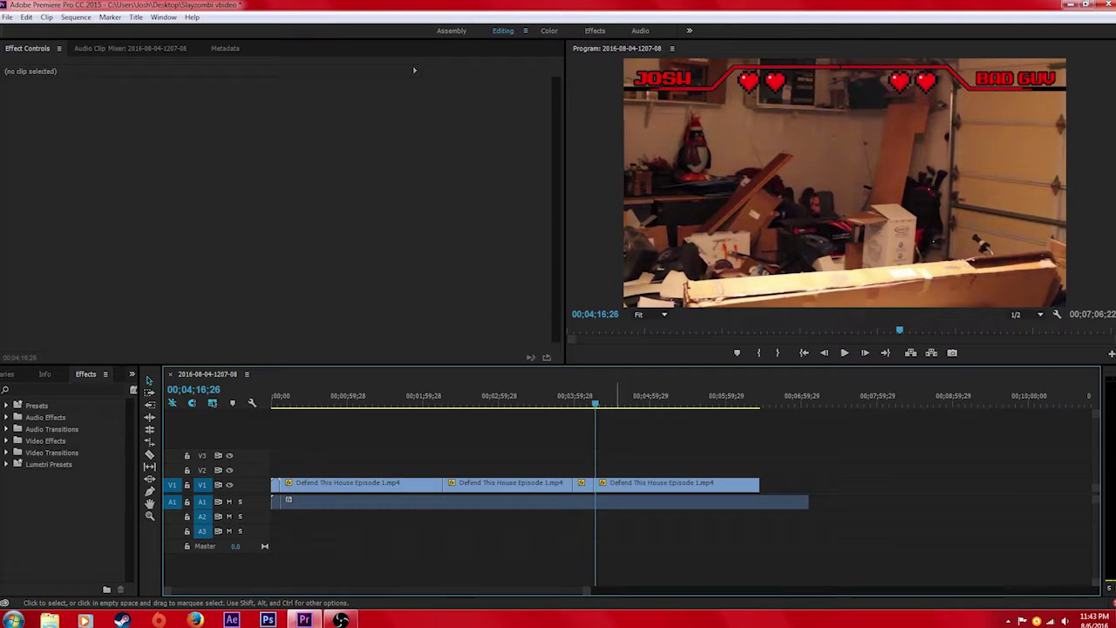
pyautogui.click(593, 398)
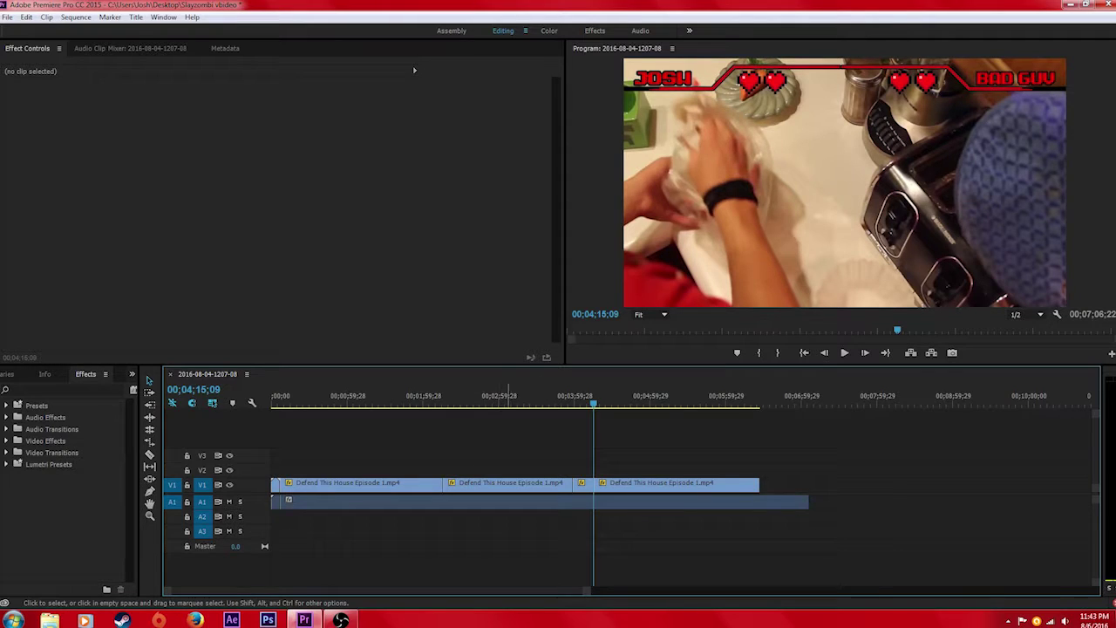
# Undo the latest V1 cuts and ripple deletions, restoring the short segment after 00;03;59;01
pyautogui.hotkey('ctrl', 'z')
pyautogui.hotkey('ctrl', 'z')
pyautogui.hotkey('ctrl', 'z')
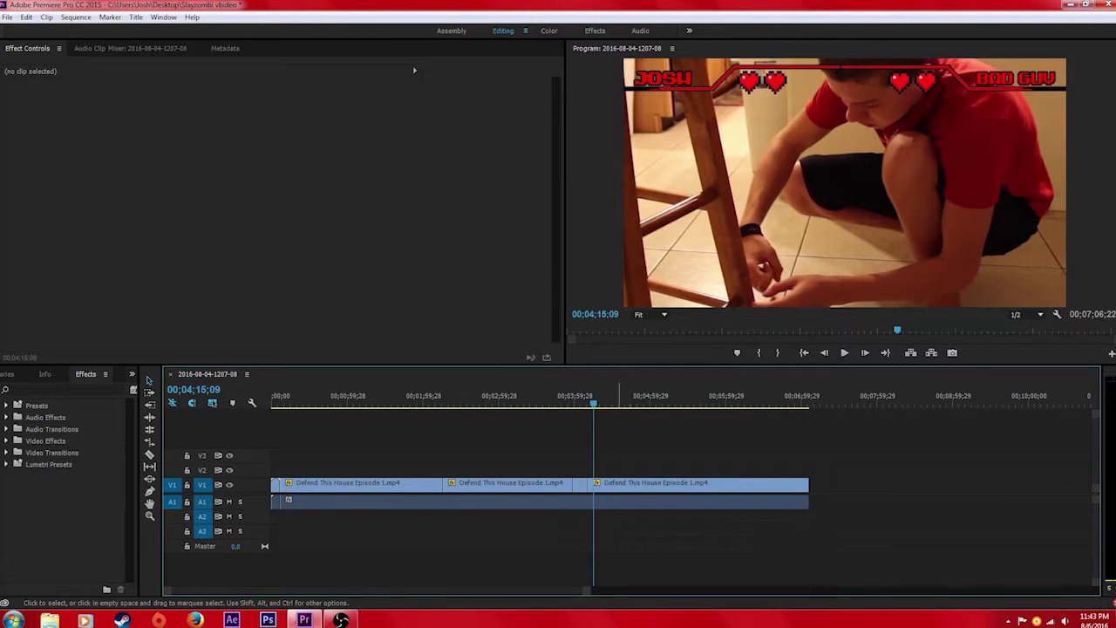
# Trim the end of the last V1 clip back to about 00;05;42, then extend it partway out again
pyautogui.moveTo(811, 484); pyautogui.dragTo(706, 484)
pyautogui.click(703, 403)
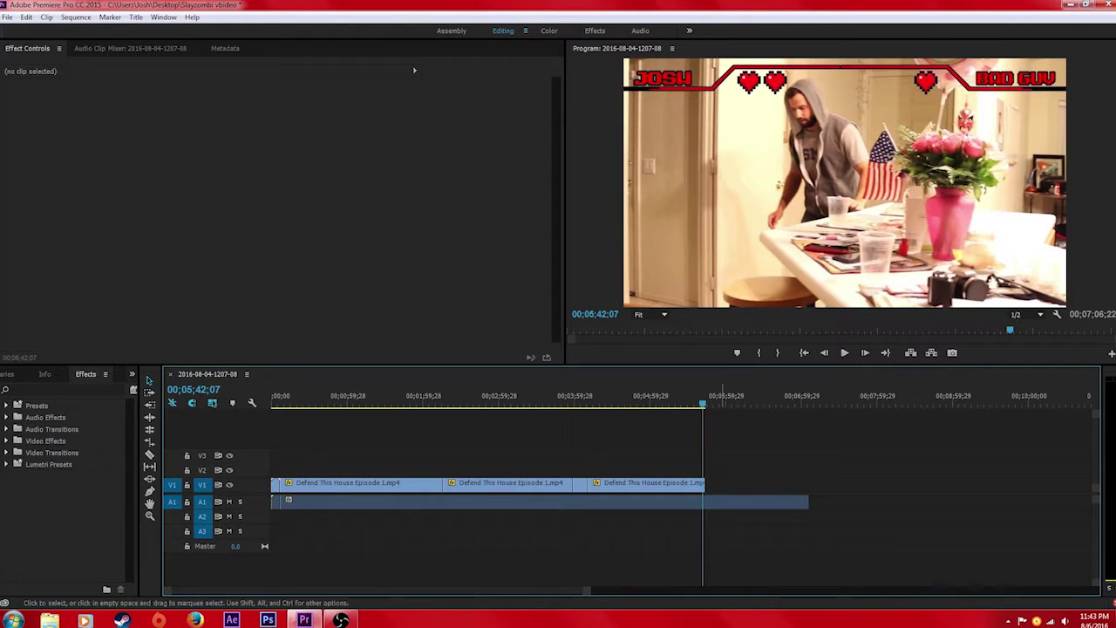
pyautogui.moveTo(706, 484); pyautogui.dragTo(770, 484)
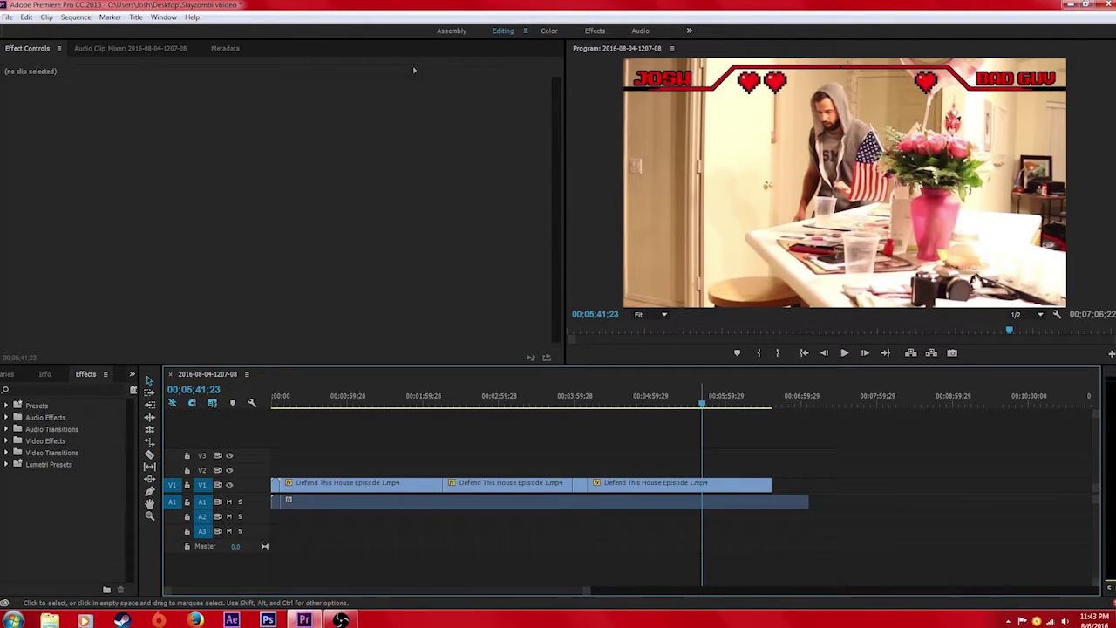
# Set the last V1 clip's speed to 60% and play back the slowed footage
pyautogui.moveTo(548, 396); pyautogui.dragTo(508, 396)
pyautogui.rightClick(510, 485)
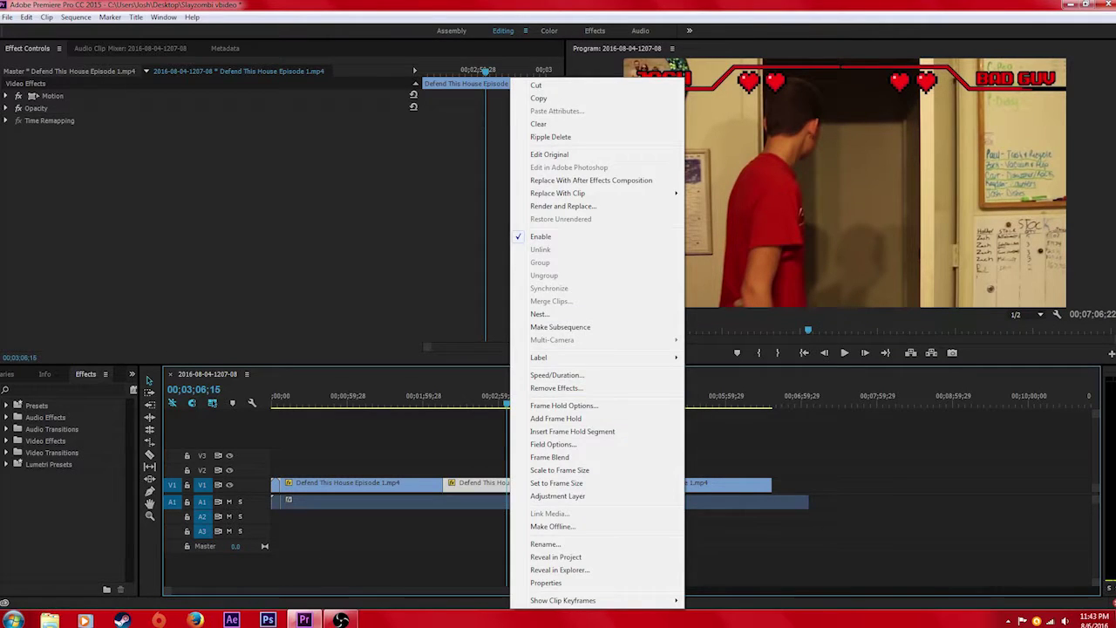
pyautogui.rightClick(760, 484)
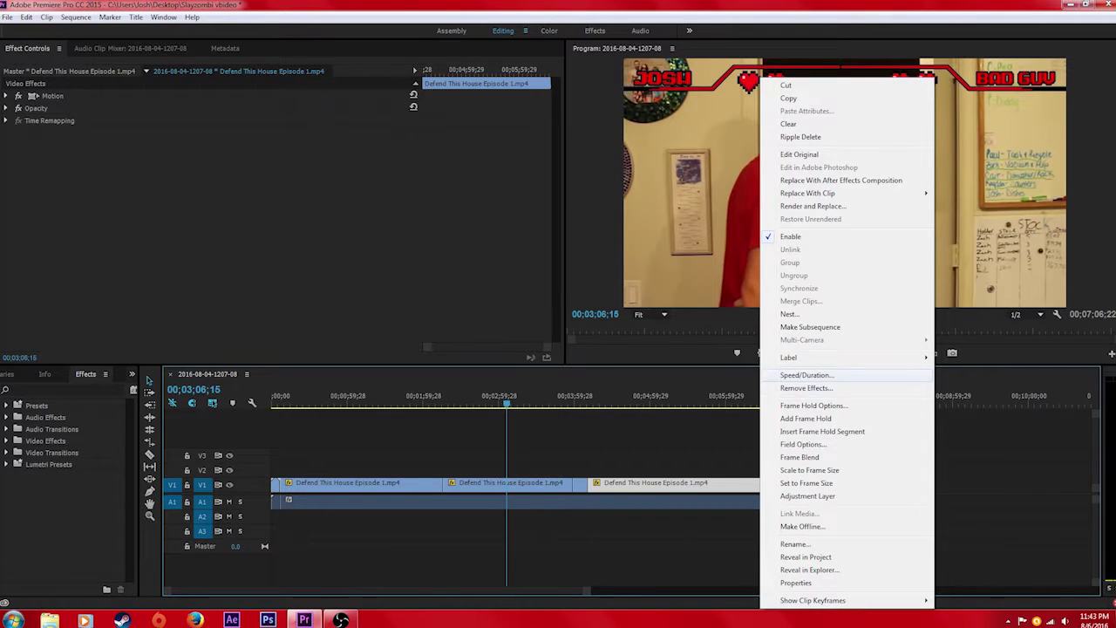
pyautogui.click(806, 375)
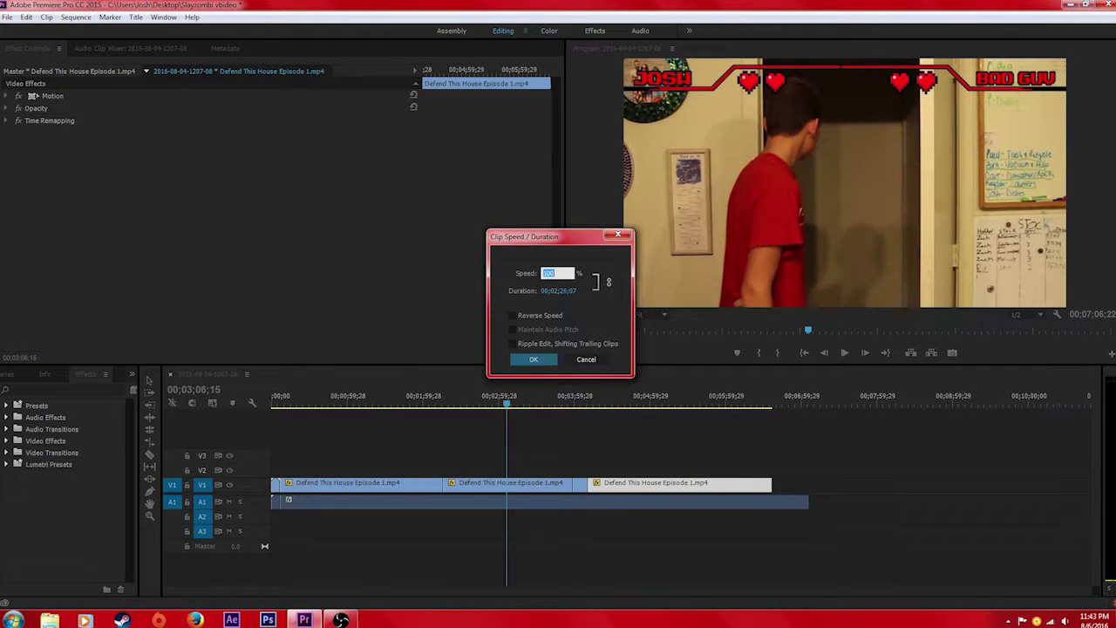
pyautogui.write('60')
pyautogui.click(534, 359)
pyautogui.press('space')
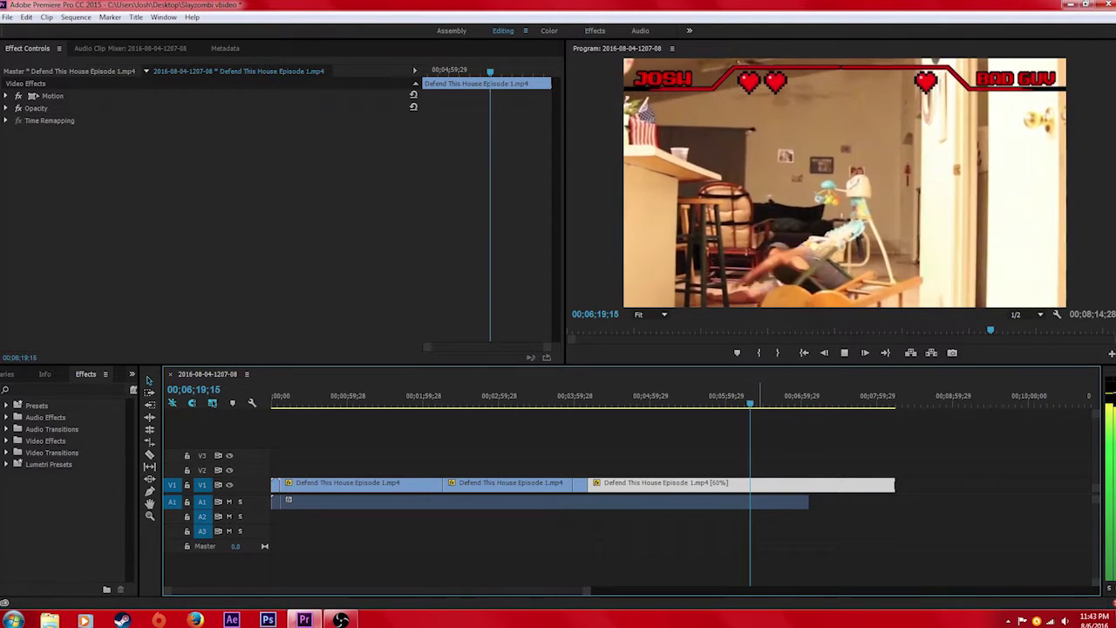
# Set the last V1 clip's speed to 30%
pyautogui.rightClick(775, 482)
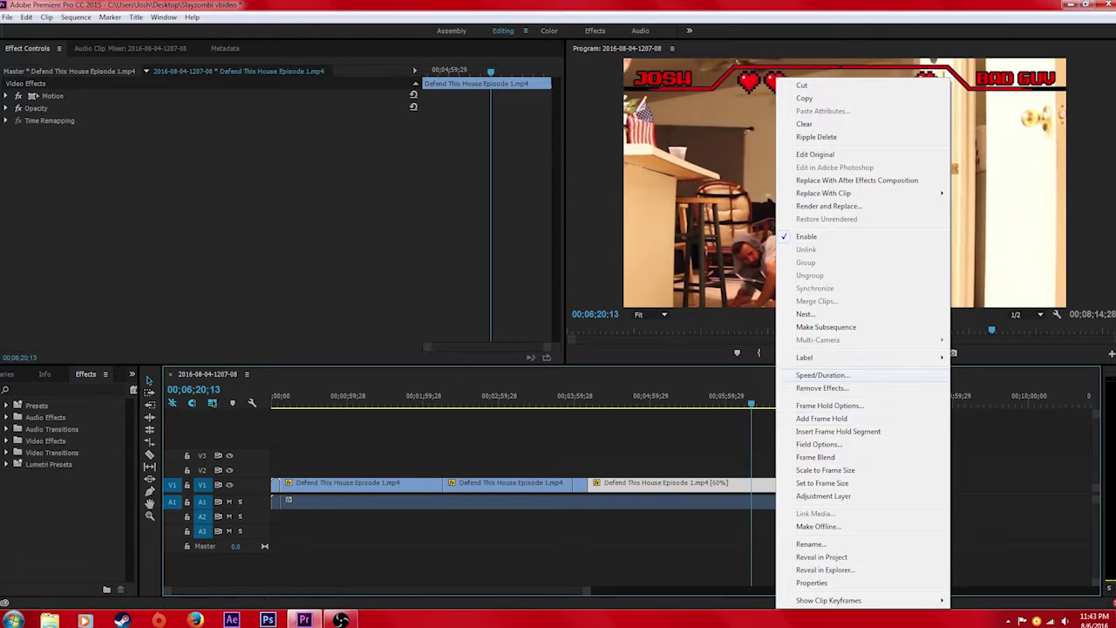
pyautogui.click(822, 375)
pyautogui.write('30')
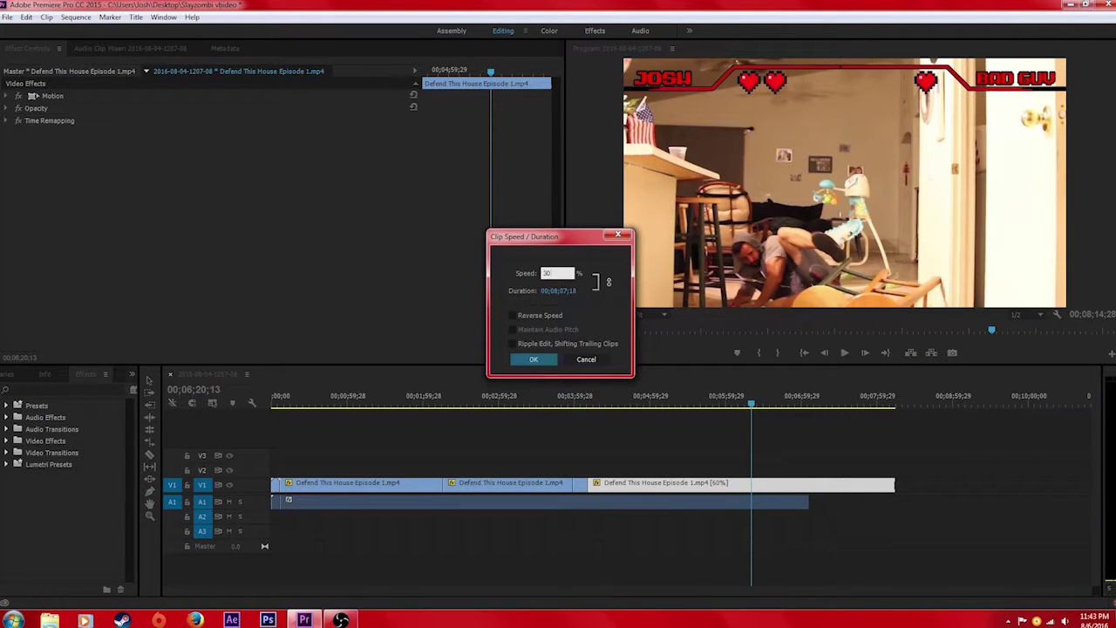
pyautogui.press('Return')
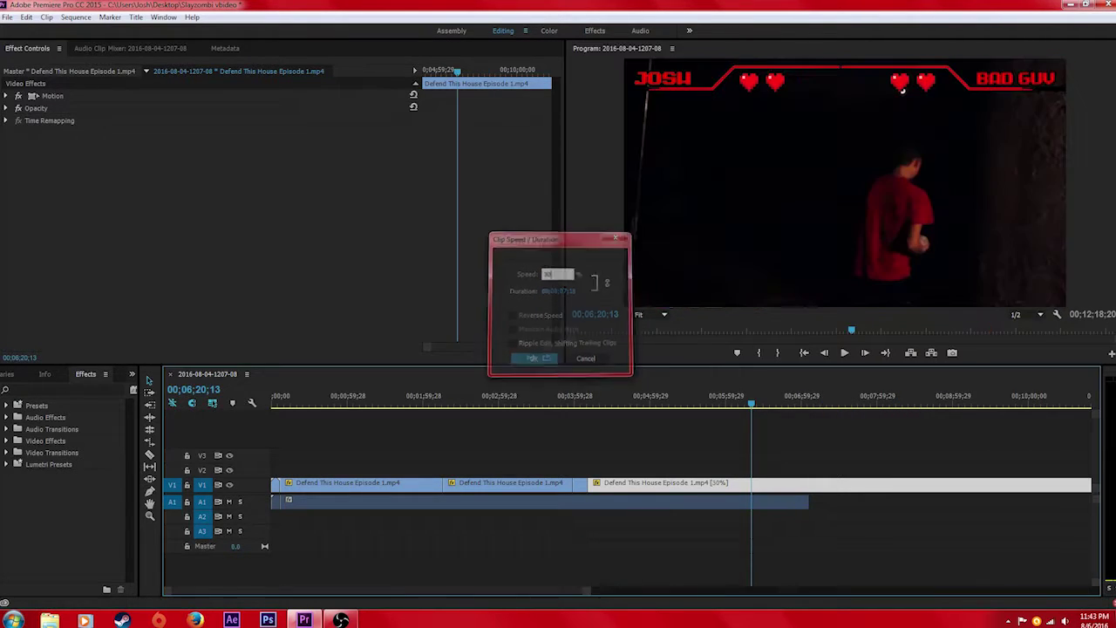
# Preview the 30% slow motion up to around 00;08;02;01 and undo both speed changes on the last V1 clip
pyautogui.press('space')
pyautogui.click(879, 397)
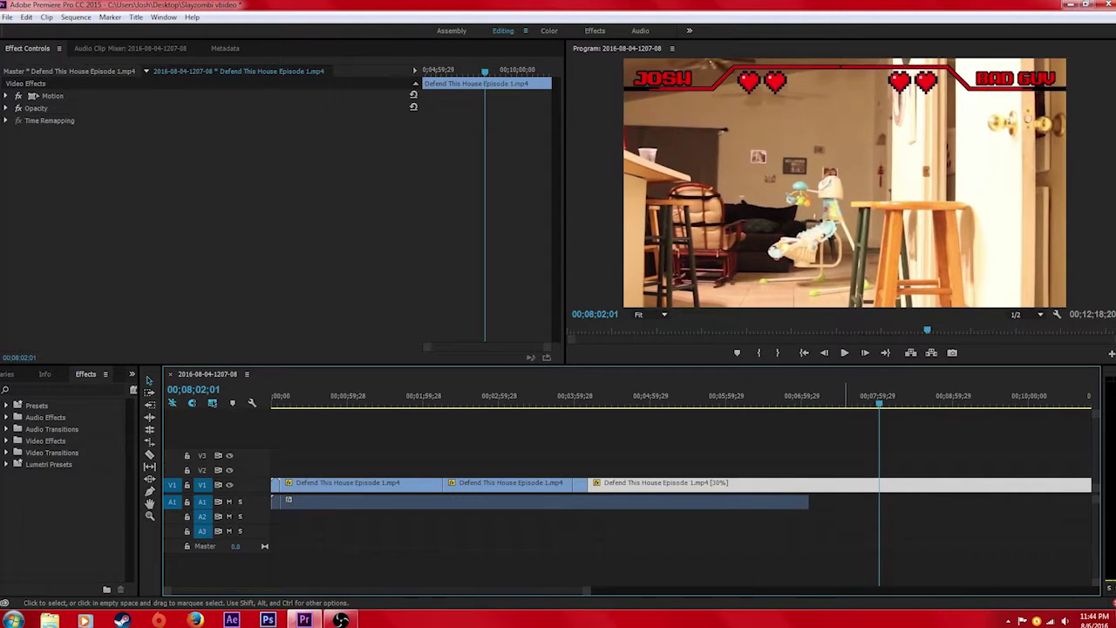
pyautogui.hotkey('ctrl', 'z')
pyautogui.hotkey('ctrl', 'z')
# Set the last V1 clip's speed to 200%
pyautogui.rightClick(710, 482)
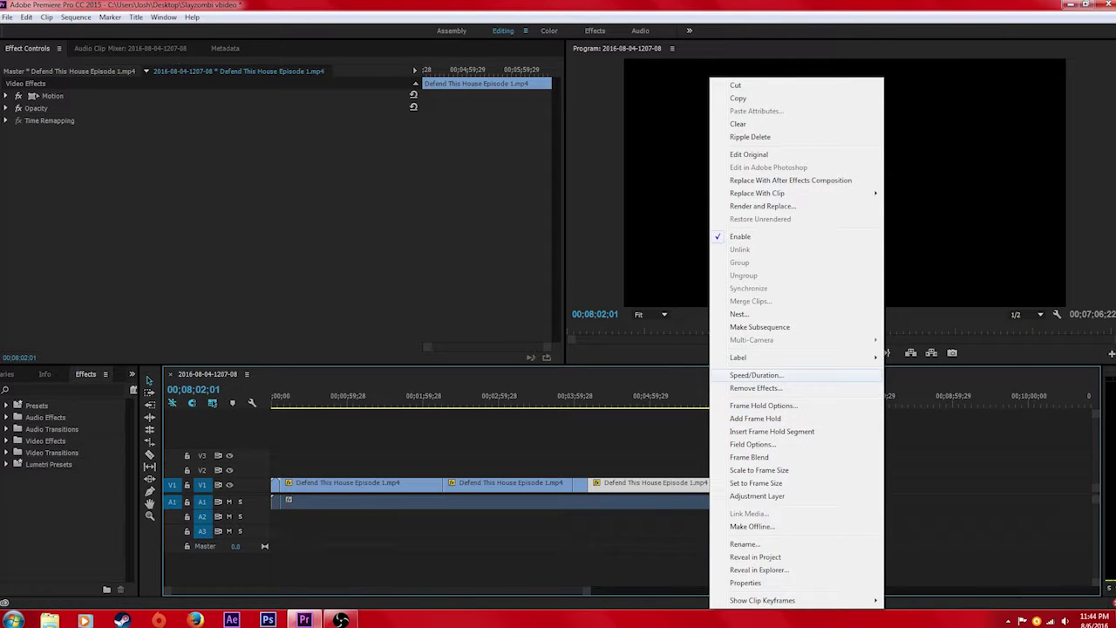
pyautogui.click(756, 375)
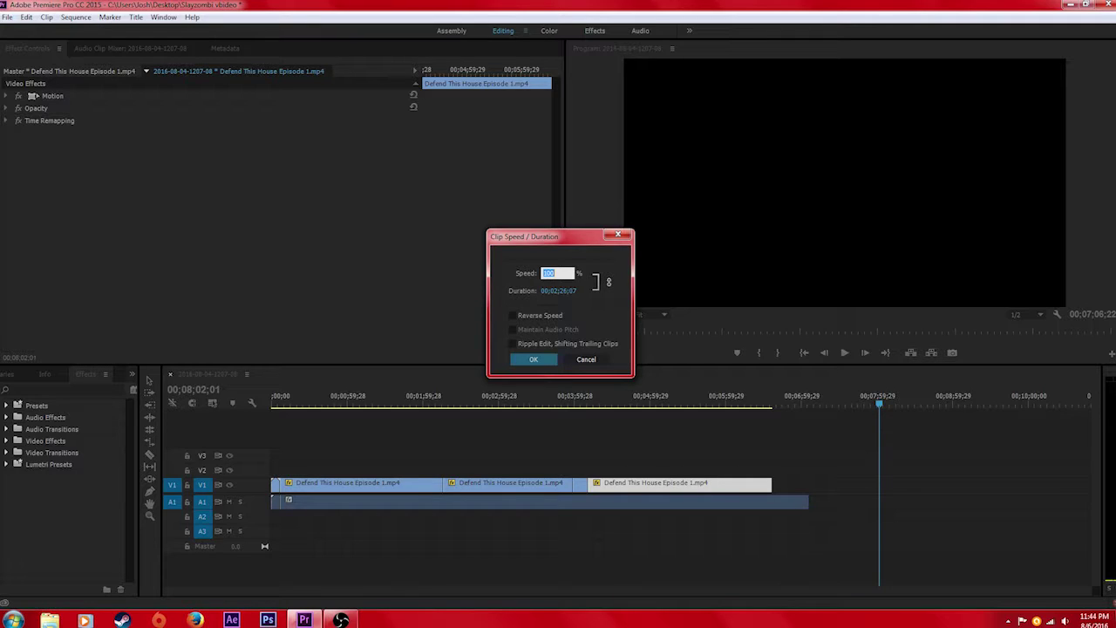
pyautogui.write('200')
pyautogui.press('Return')
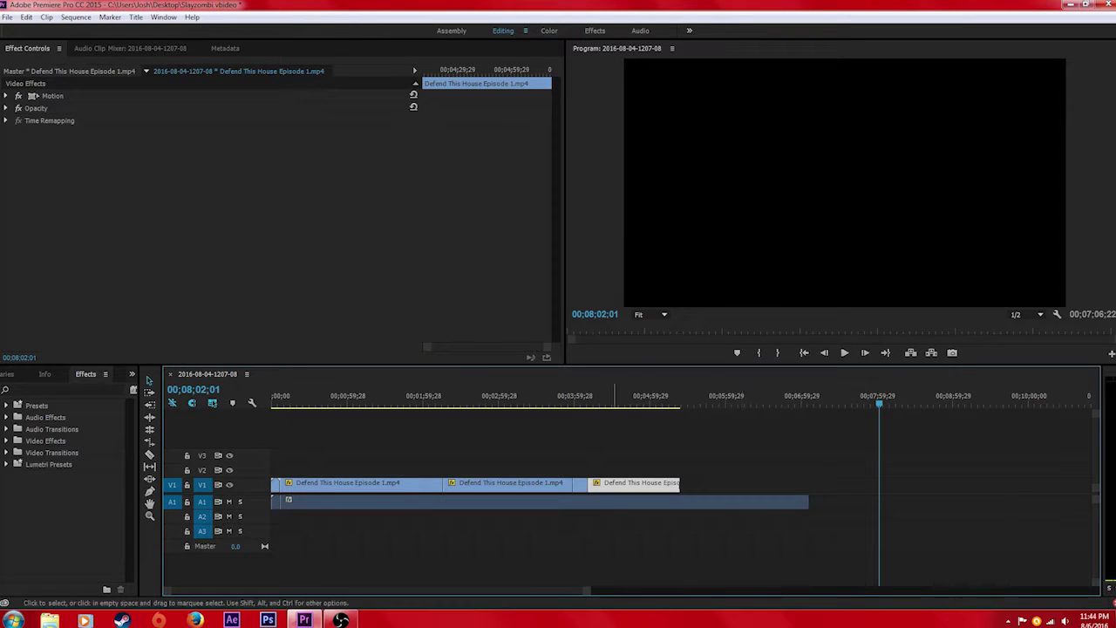
# Play back the sped-up last V1 clip around 00;04;51 and undo its 200% speed change
pyautogui.click(635, 397)
pyautogui.press('space')
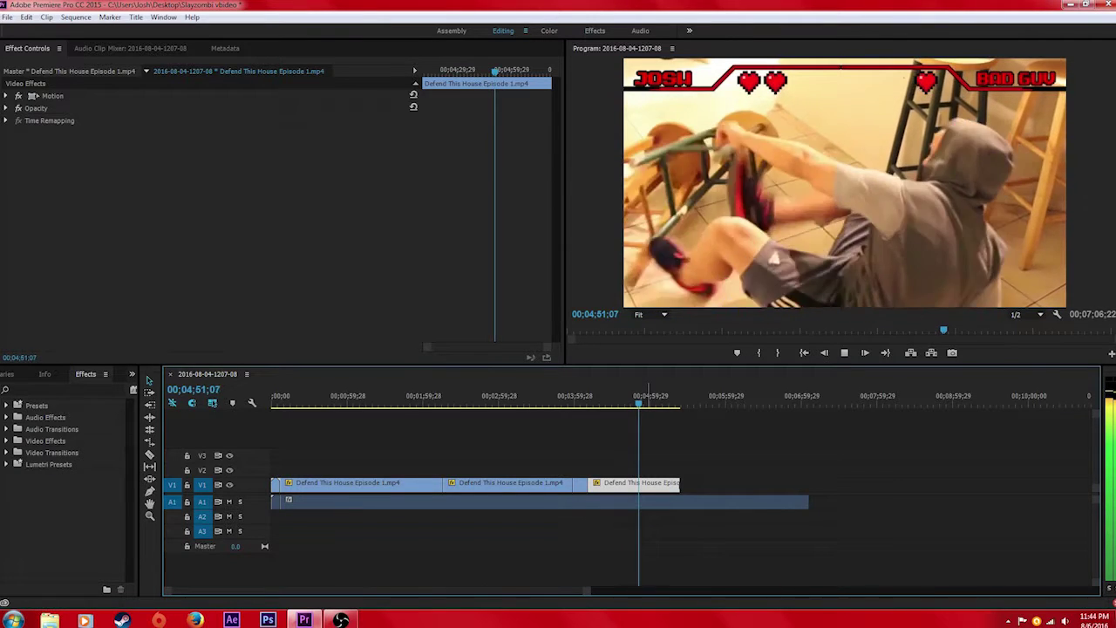
pyautogui.press('space')
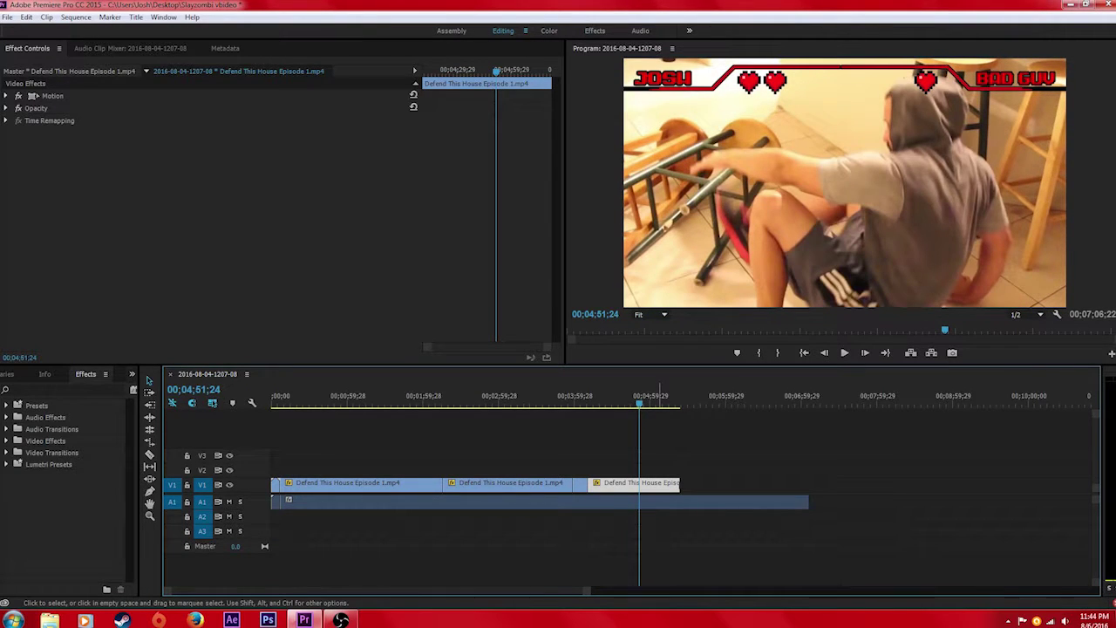
pyautogui.hotkey('ctrl', 'z')
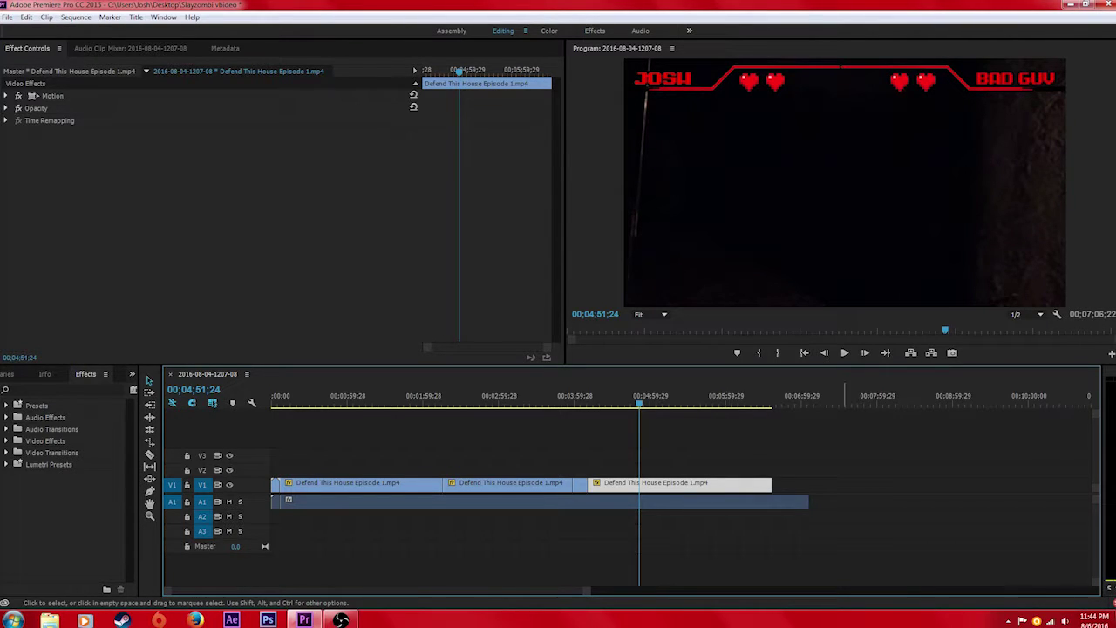
pyautogui.press('space')
pyautogui.press('space')
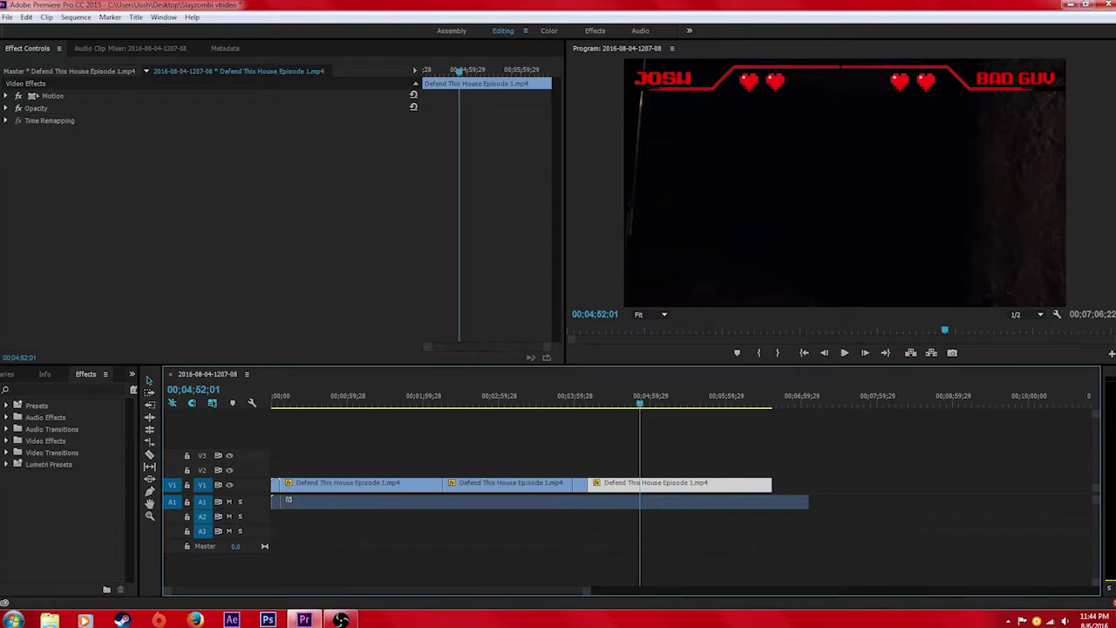
# Apply the Camera Blur effect from Blur & Sharpen to the last V1 clip
pyautogui.click(6, 440)
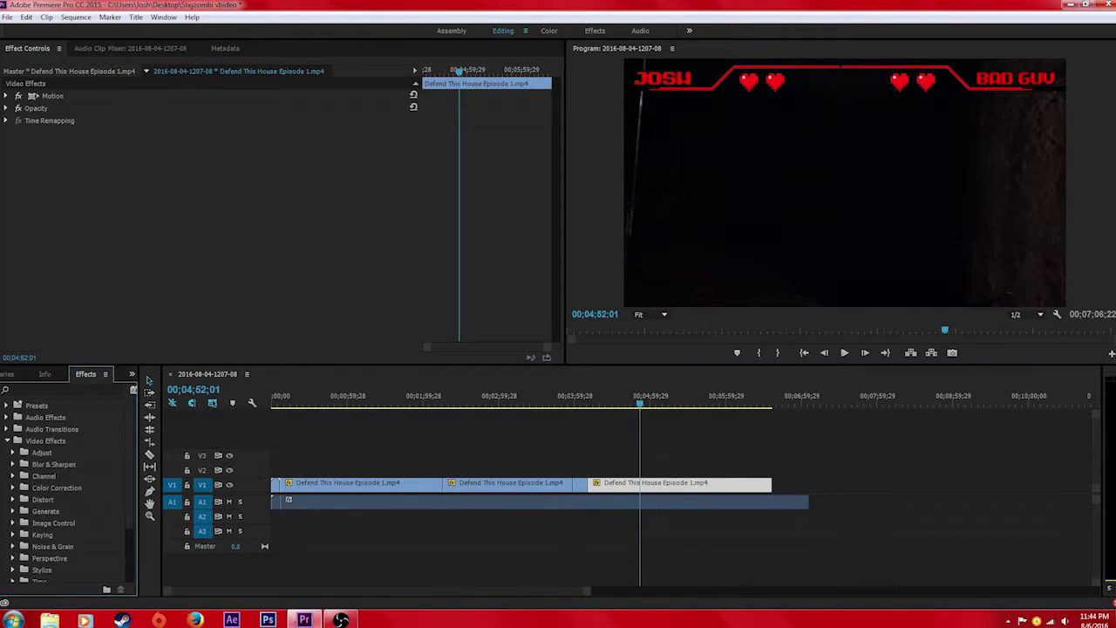
pyautogui.scroll(-1, 66, 488)
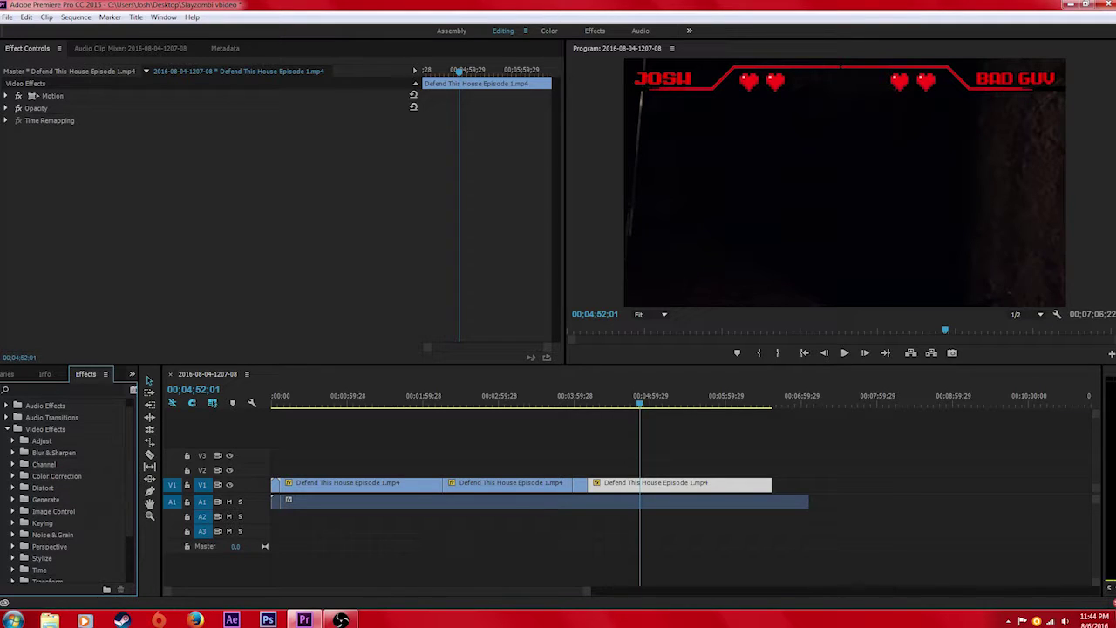
pyautogui.scroll(-1, 66, 489)
pyautogui.click(13, 440)
pyautogui.moveTo(56, 452); pyautogui.dragTo(680, 484)
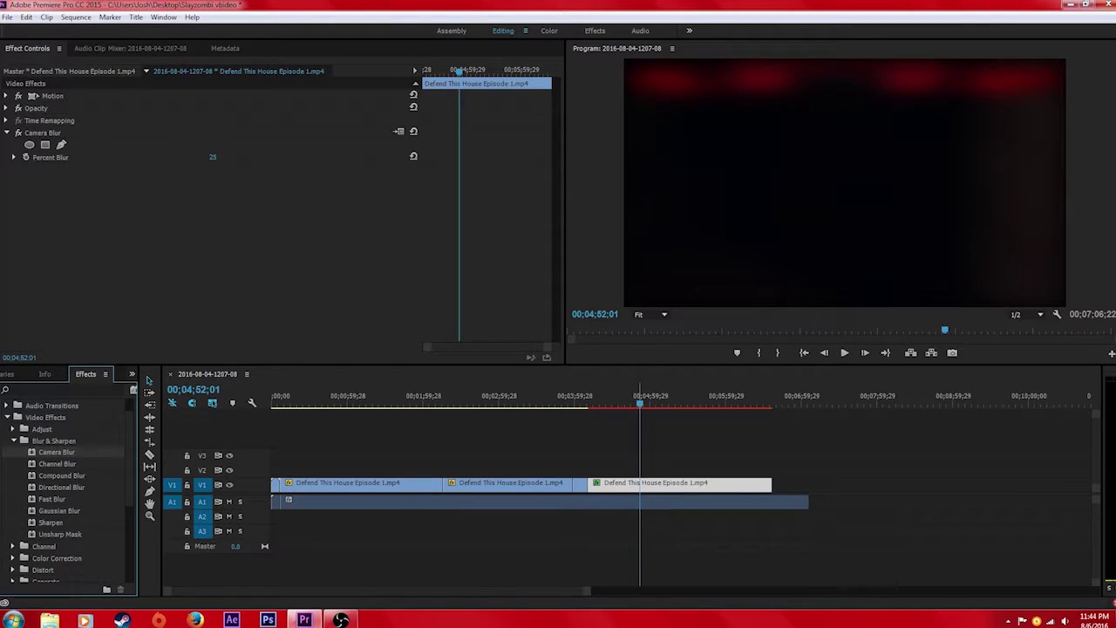
# Preview the blurred last V1 clip around 00;05;05 and set Camera Blur's Percent Blur to 5
pyautogui.moveTo(640, 403); pyautogui.dragTo(656, 403)
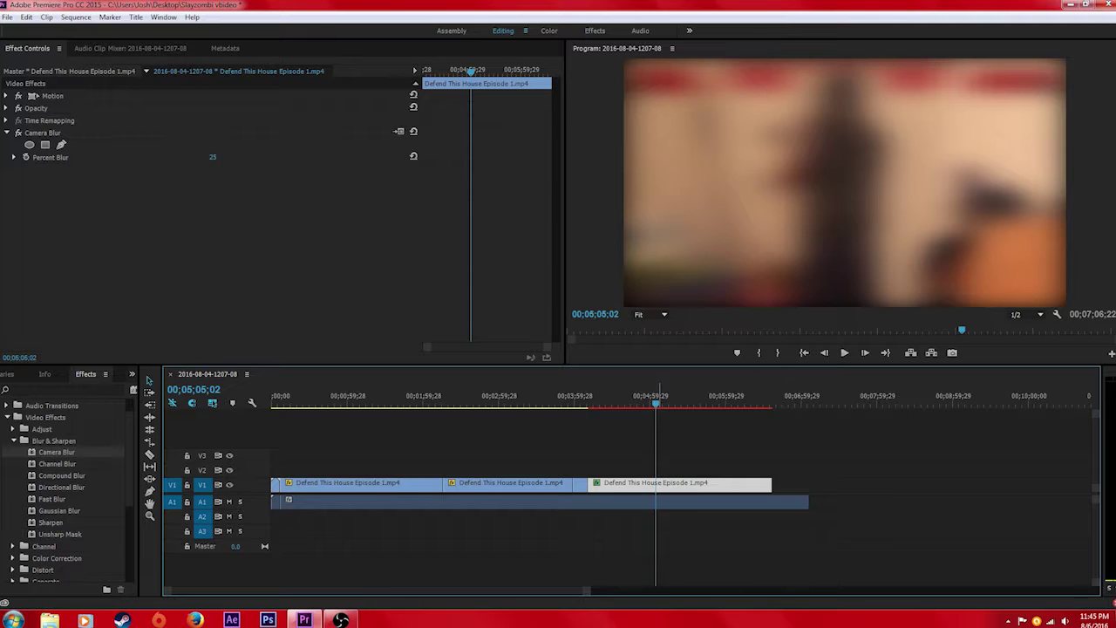
pyautogui.press('space')
pyautogui.press('space')
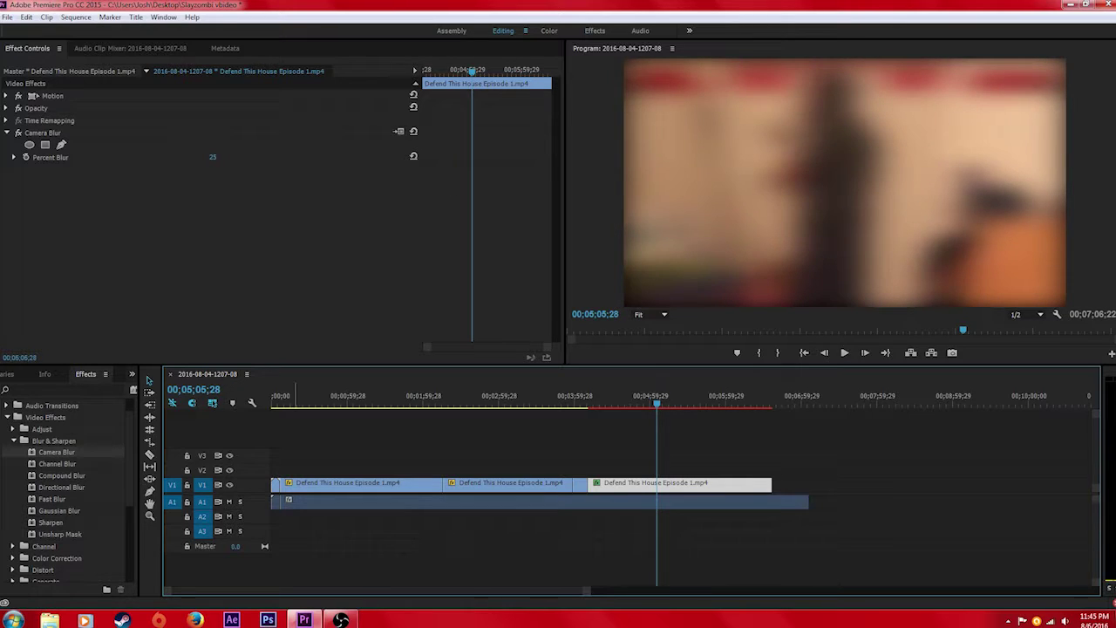
pyautogui.moveTo(212, 157)
pyautogui.mouseDown()
pyautogui.moveTo(257, 157)
pyautogui.moveTo(202, 157)
pyautogui.mouseUp()
pyautogui.moveTo(57, 453); pyautogui.dragTo(105, 467)
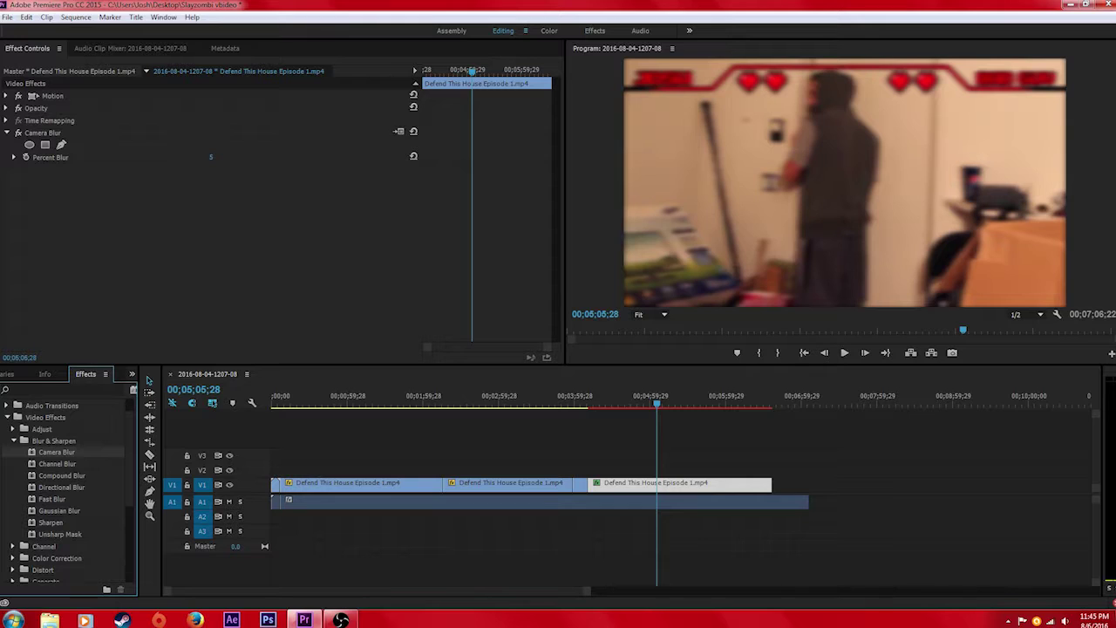
# Try to apply Camera Blur to the V1 clip that ends at 00;03;59;01
pyautogui.click(620, 450)
pyautogui.click(580, 485)
pyautogui.click(536, 485)
pyautogui.moveTo(57, 452); pyautogui.dragTo(499, 485)
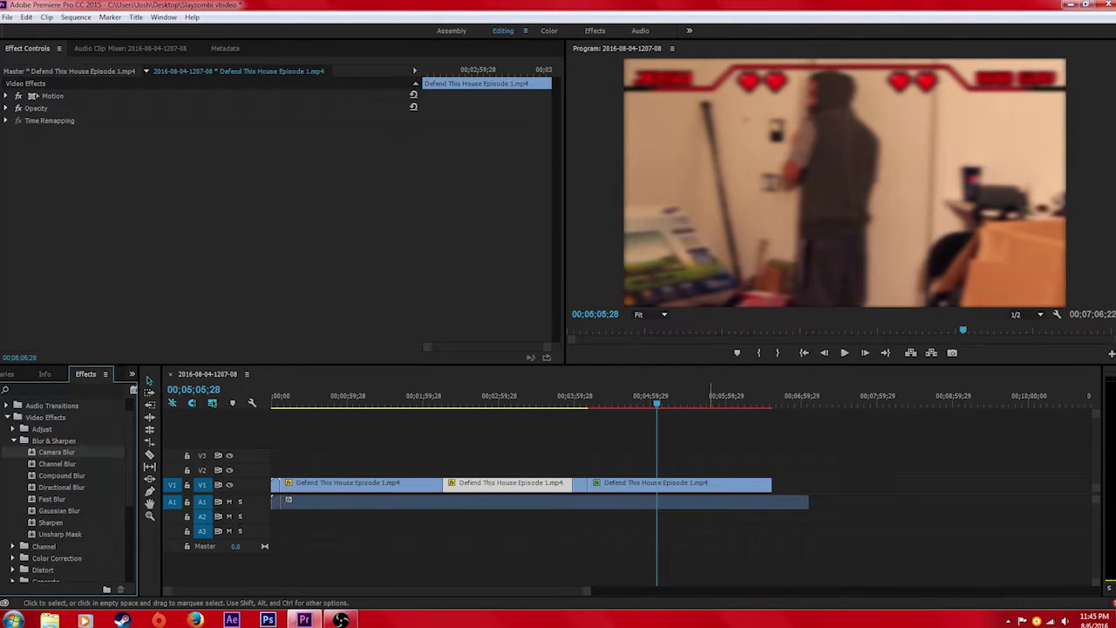
# Toggle Camera Blur off and back on for the last V1 clip and vary its Percent Blur, ending at 85
pyautogui.click(679, 485)
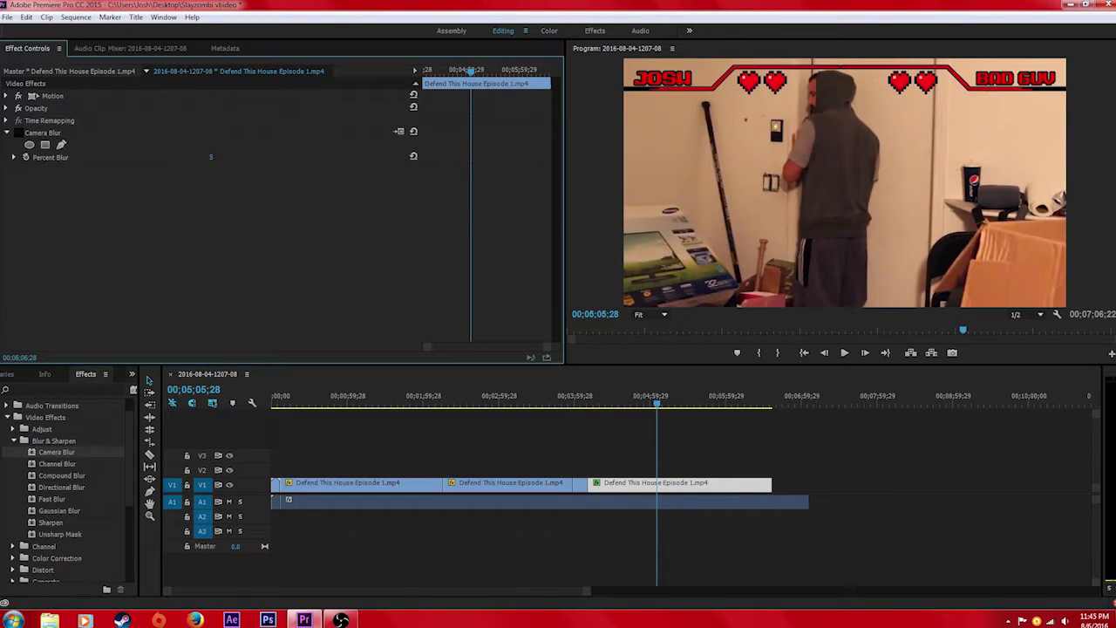
pyautogui.click(18, 132)
pyautogui.moveTo(211, 157); pyautogui.dragTo(257, 156)
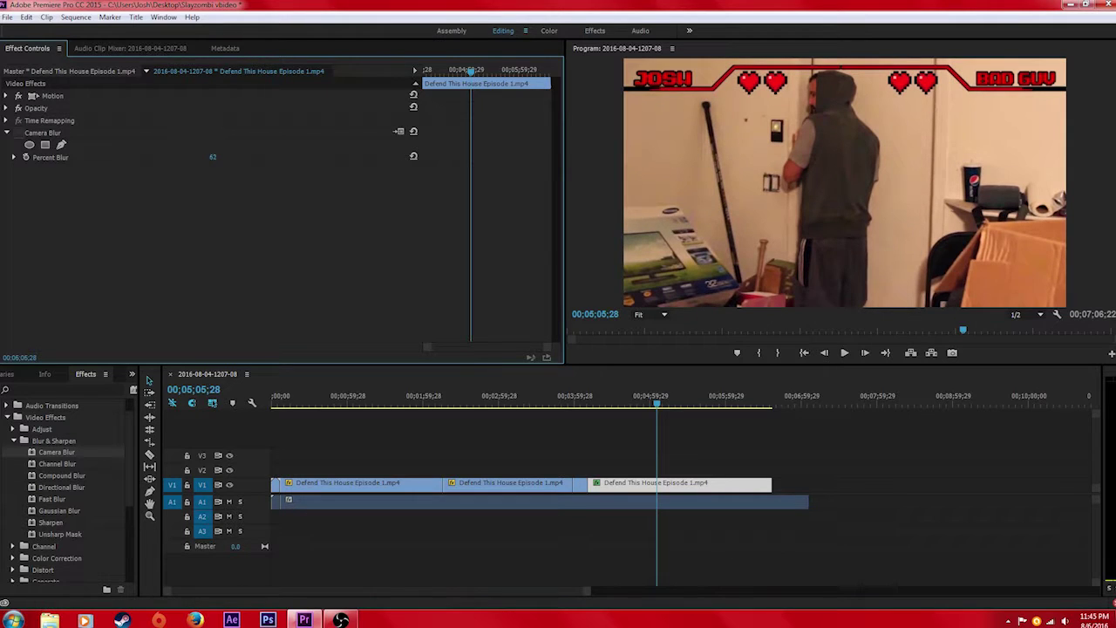
pyautogui.moveTo(215, 157); pyautogui.dragTo(144, 156)
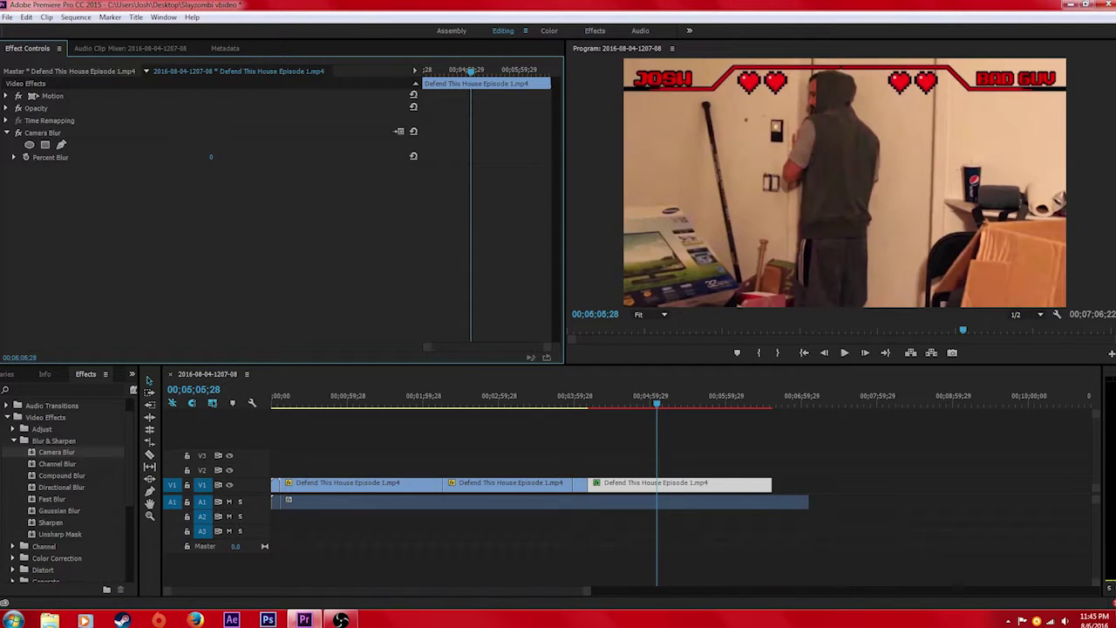
pyautogui.moveTo(211, 157); pyautogui.dragTo(260, 157)
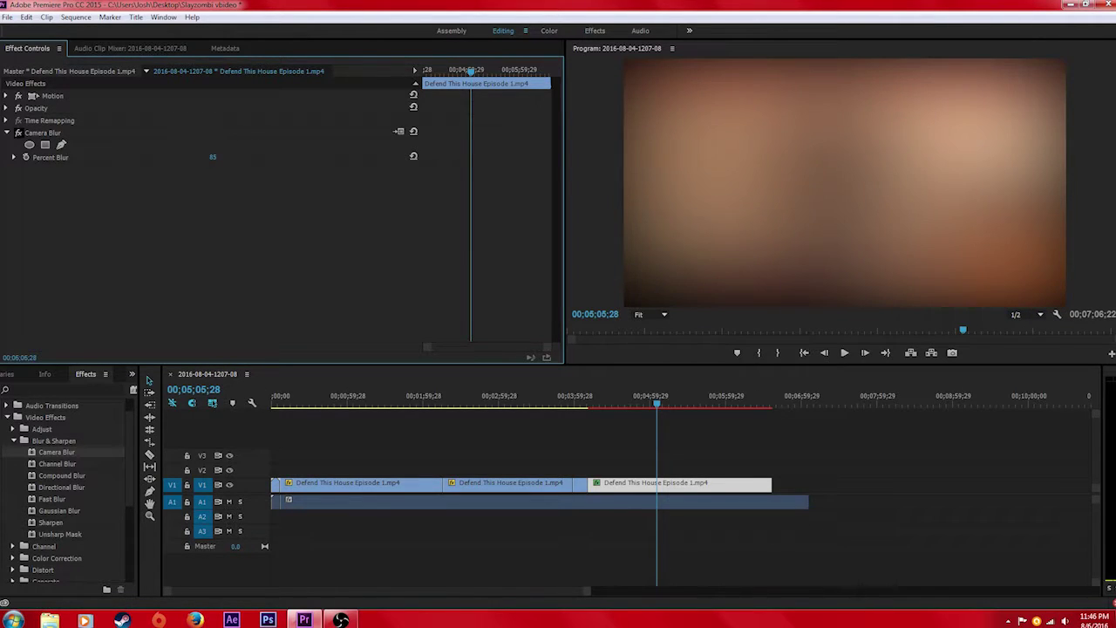
# Toggle Camera Blur repeatedly on the last V1 clip, leave it switched off and set its Percent Blur to 0
pyautogui.click(18, 132)
pyautogui.click(18, 132)
pyautogui.click(18, 132)
pyautogui.click(19, 132)
pyautogui.click(18, 132)
pyautogui.click(19, 133)
pyautogui.click(19, 133)
pyautogui.moveTo(212, 157); pyautogui.dragTo(138, 157)
# Apply the Ultra Key effect from the Keying group to the last V1 clip
pyautogui.scroll(-1, 65, 493)
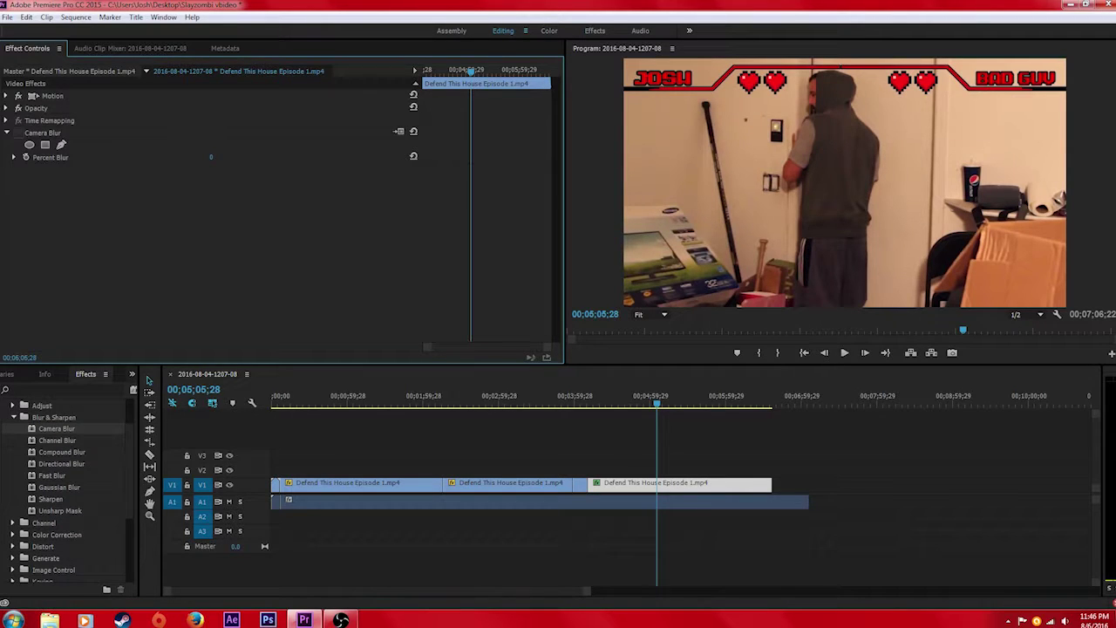
pyautogui.click(14, 417)
pyautogui.scroll(-1, 66, 488)
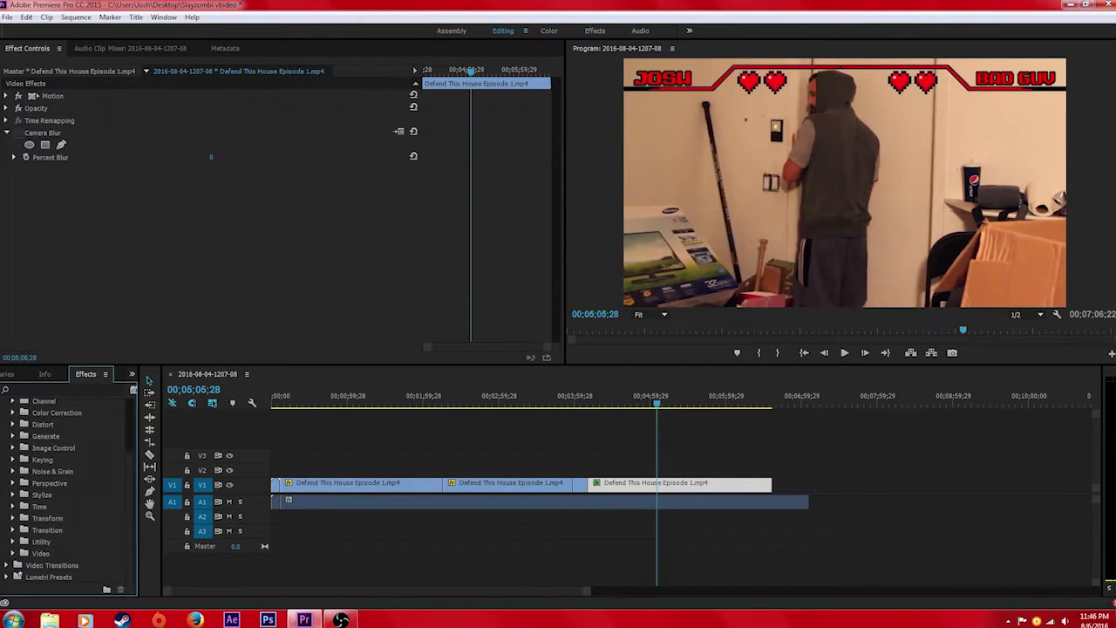
pyautogui.click(13, 460)
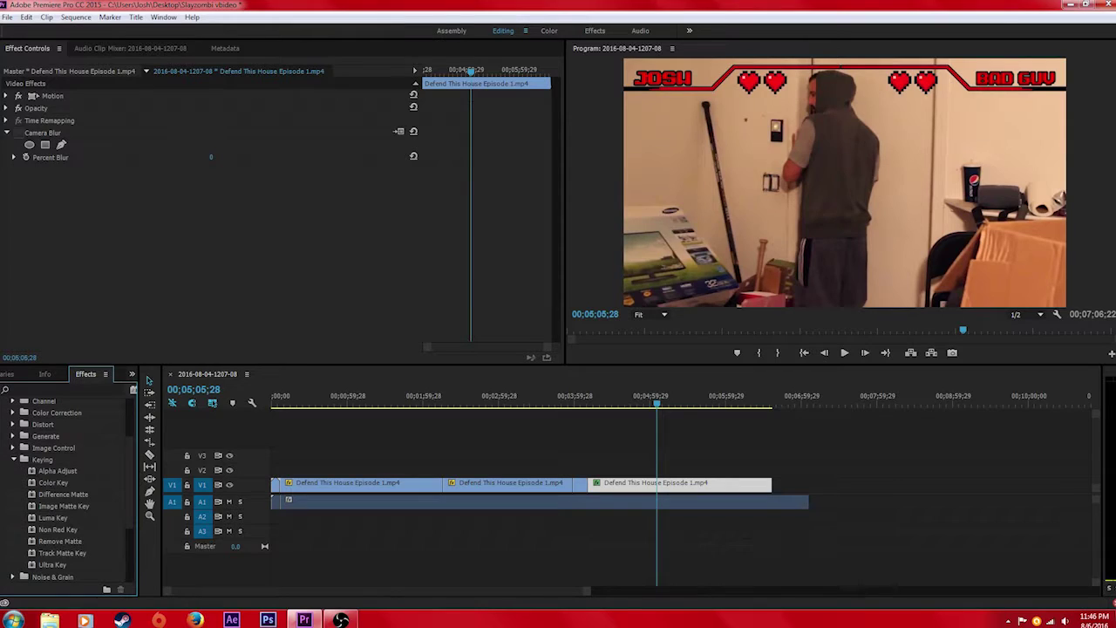
pyautogui.click(52, 564)
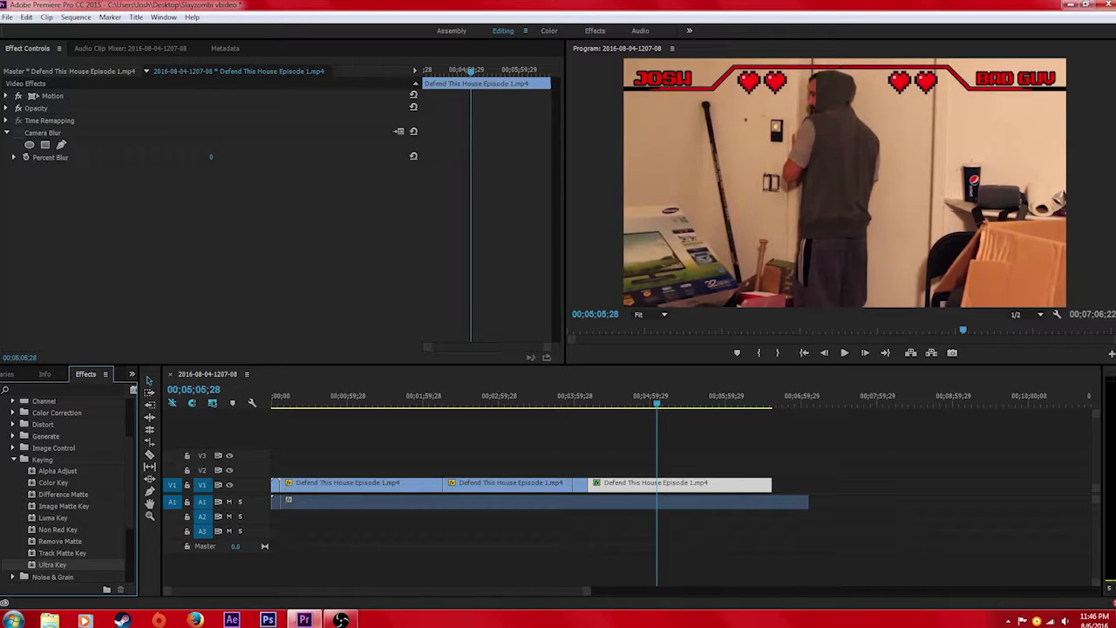
pyautogui.moveTo(52, 564); pyautogui.dragTo(662, 483)
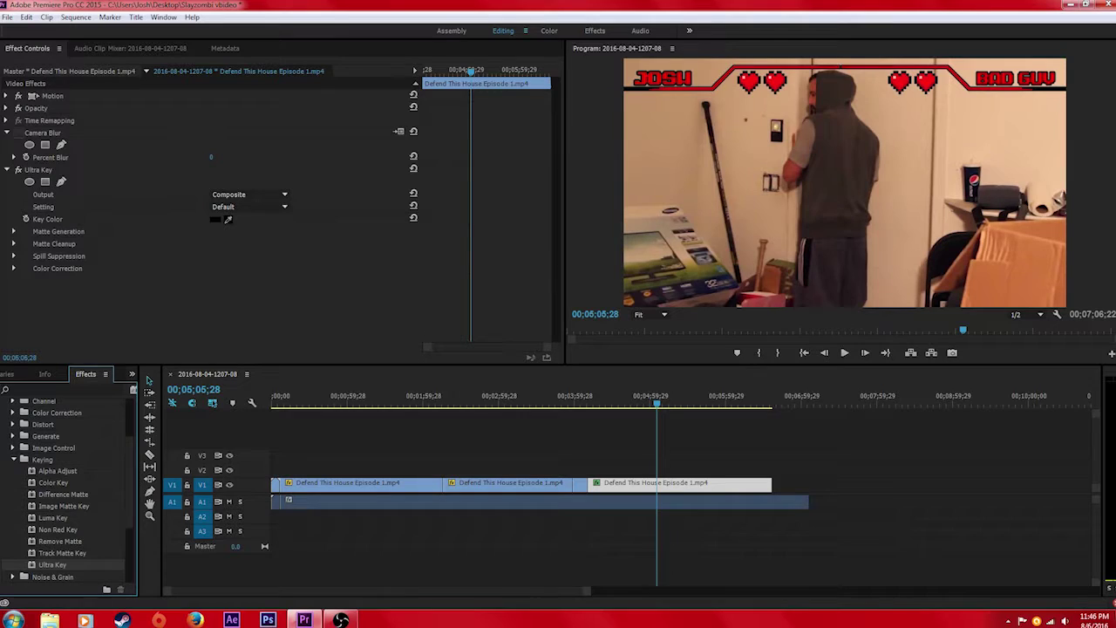
# Try two Ultra Key key colors sampled from the frame at 00;05;05;28 and undo each one
pyautogui.click(228, 219)
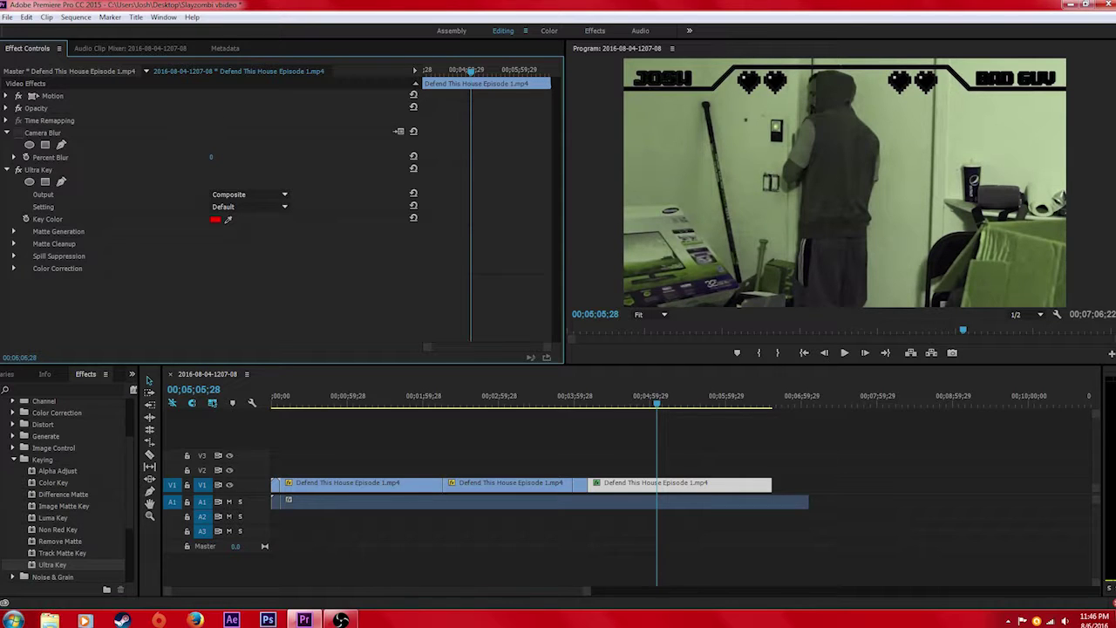
pyautogui.hotkey('ctrl', 'z')
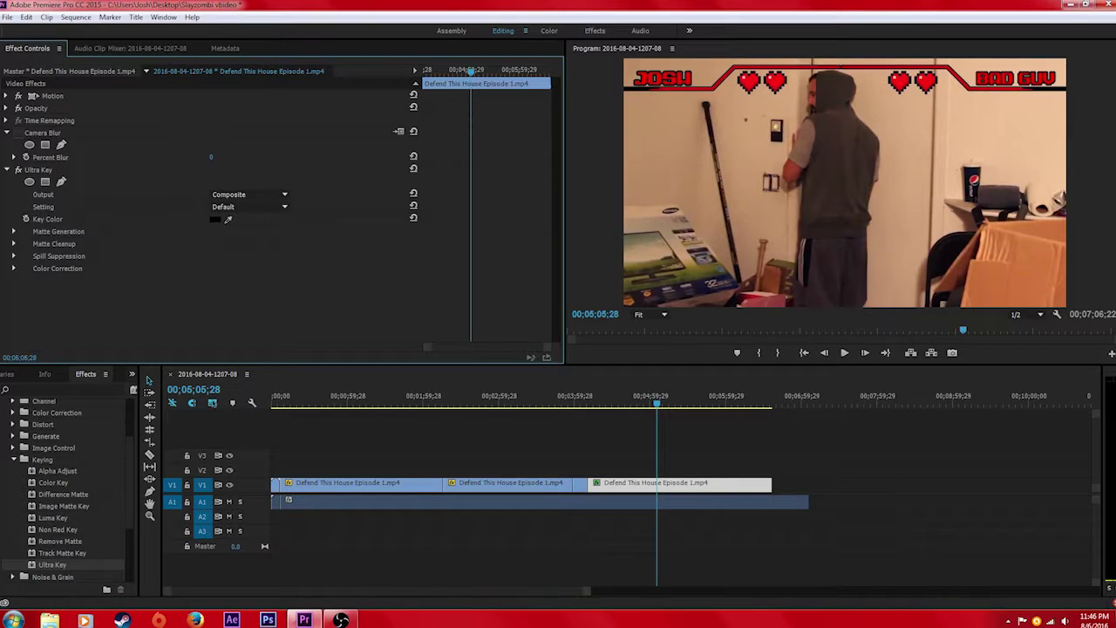
pyautogui.click(227, 219)
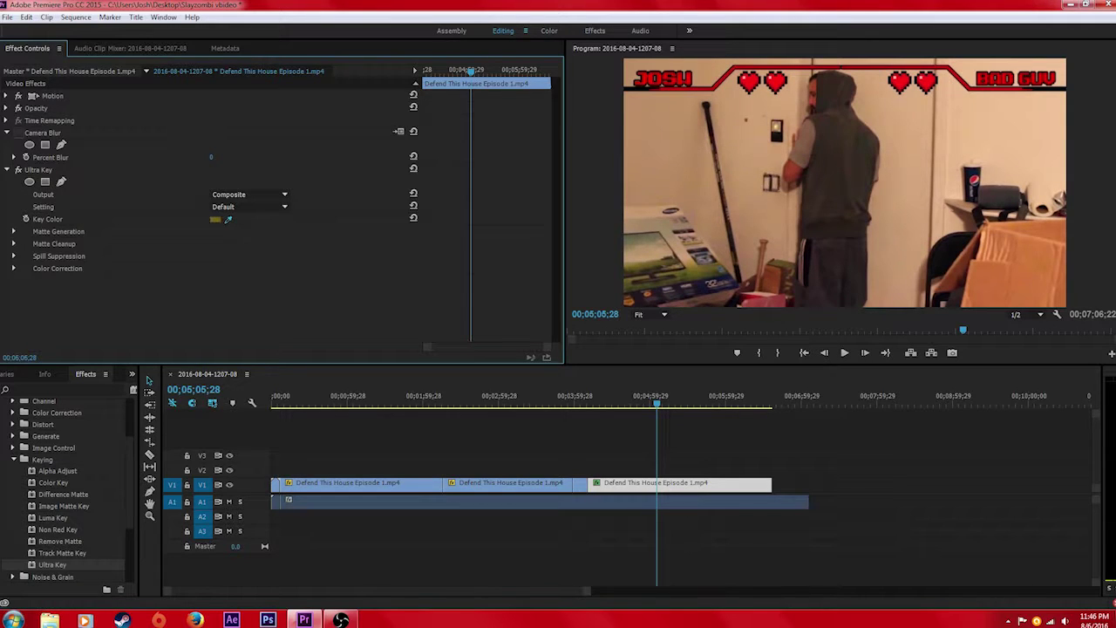
pyautogui.hotkey('ctrl', 'z')
pyautogui.hotkey('ctrl', 'z')
pyautogui.hotkey('ctrl', 'z')
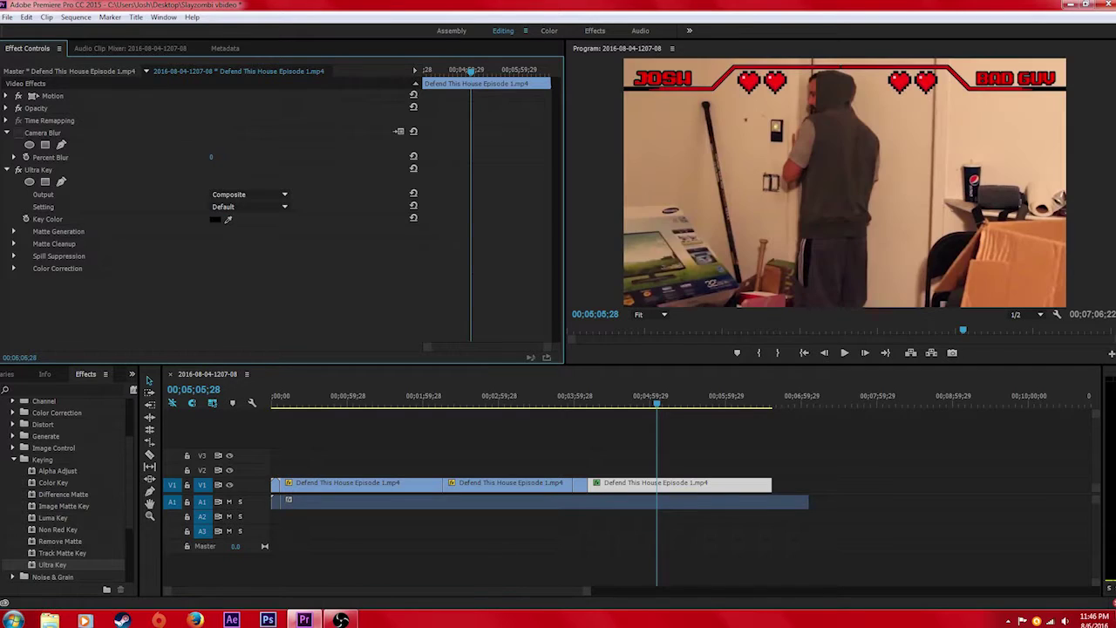
# Sample the yellow EPISODE 1 title at 00;01;24;02 as the last V1 clip's Ultra Key key color
pyautogui.moveTo(576, 402); pyautogui.dragTo(458, 403)
pyautogui.moveTo(452, 402); pyautogui.dragTo(437, 403)
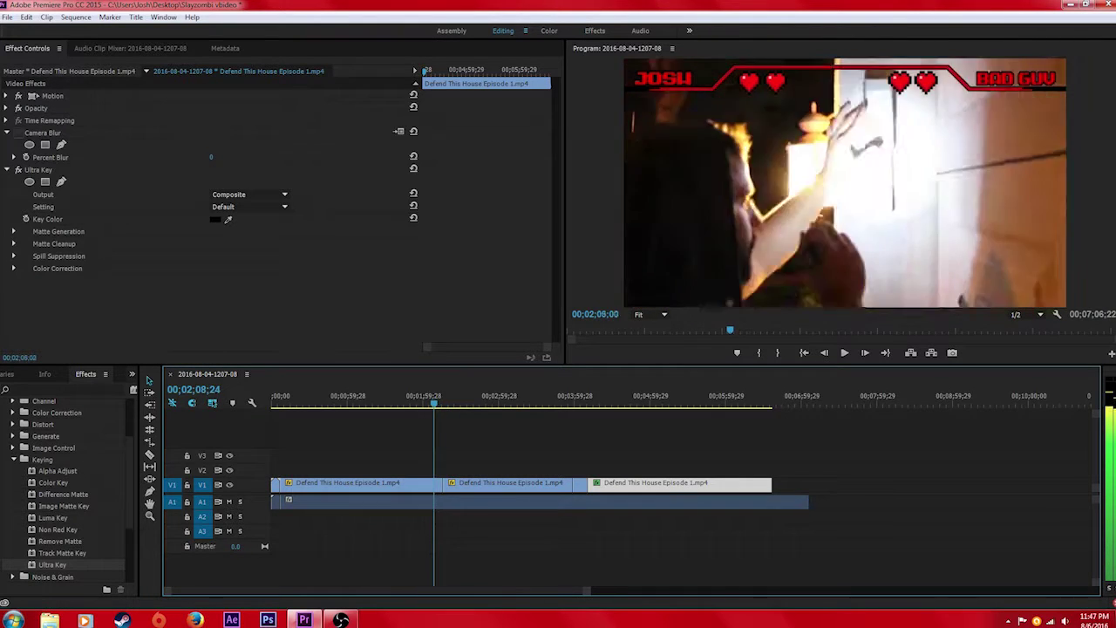
pyautogui.press('k')
pyautogui.moveTo(406, 403); pyautogui.dragTo(376, 403)
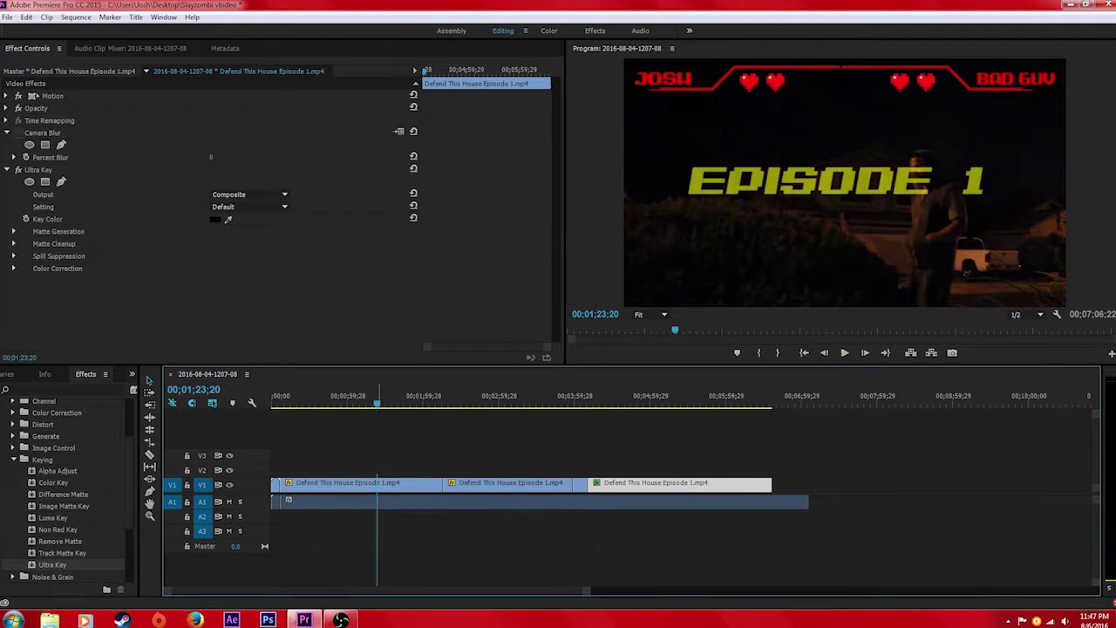
pyautogui.press('space')
pyautogui.press('space')
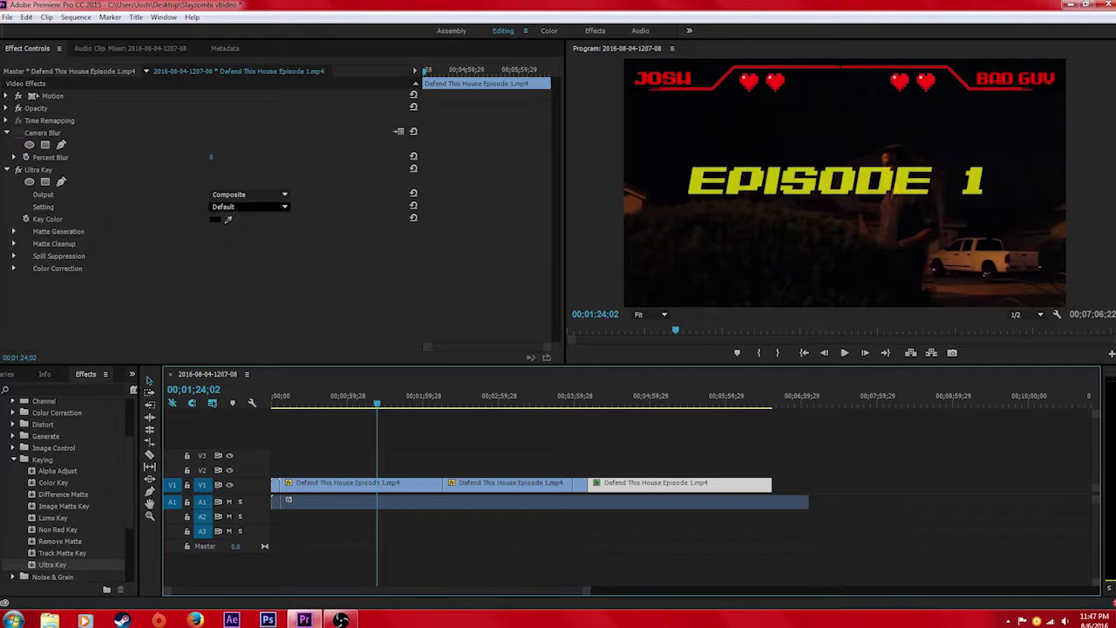
pyautogui.click(227, 218)
pyautogui.click(861, 179)
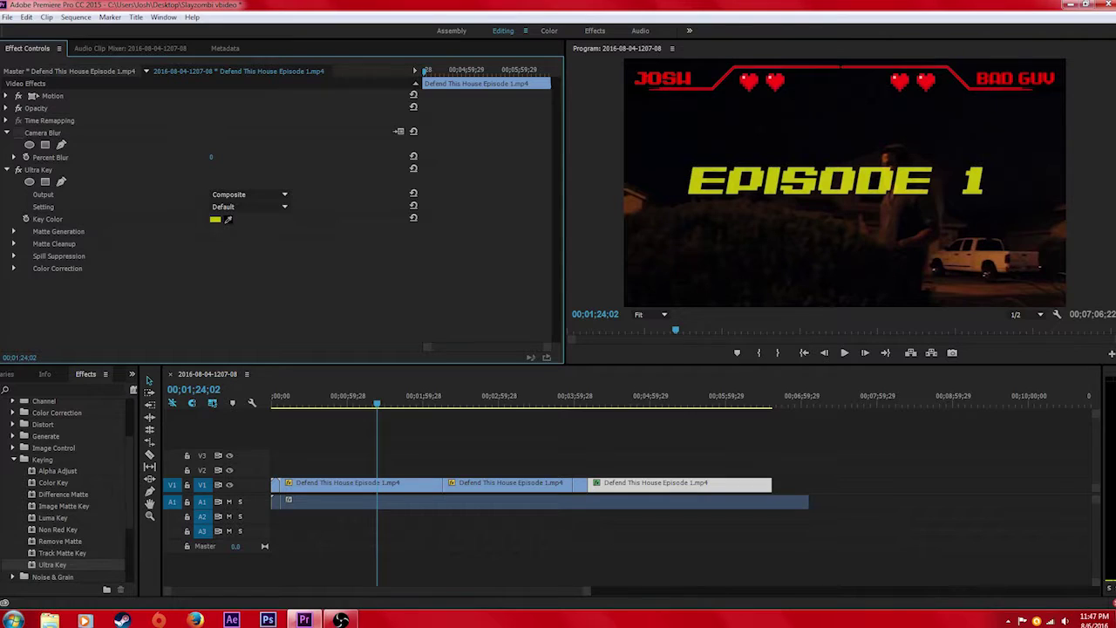
# Sample an orange key color from the frame around 00;01;25;03 and check the last V1 clip at 00;04;36;21
pyautogui.press('space')
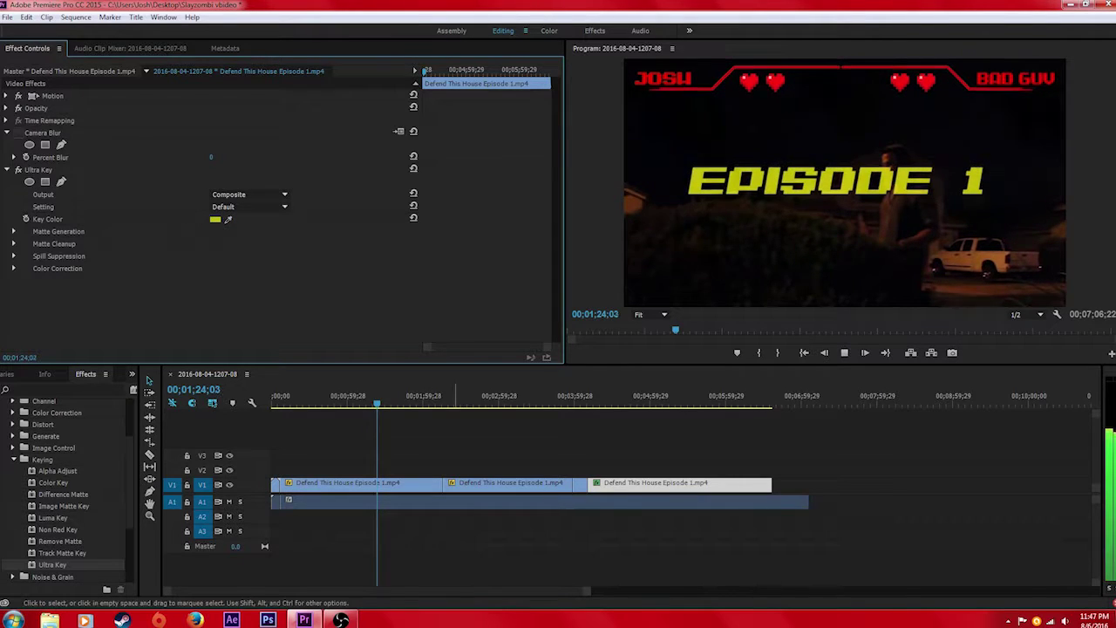
pyautogui.press('space')
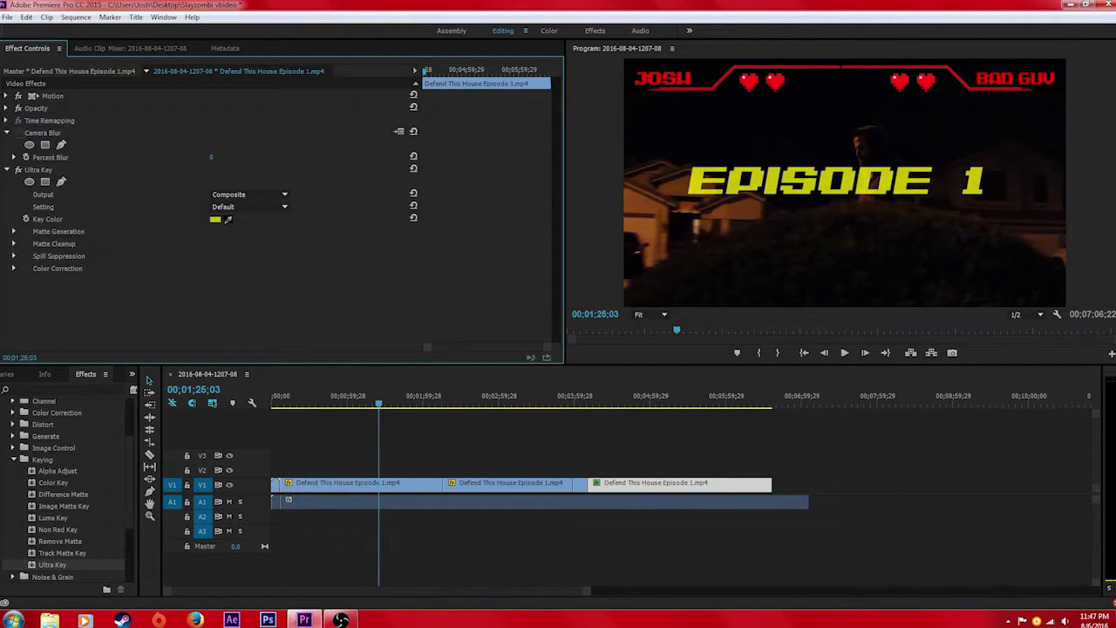
pyautogui.press('space')
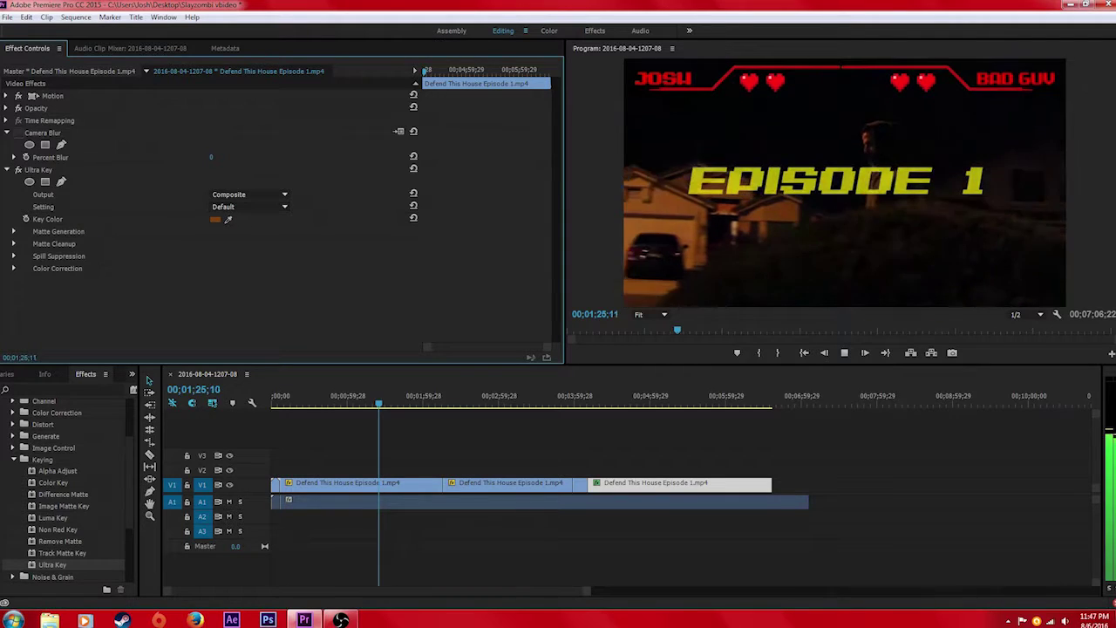
pyautogui.press('space')
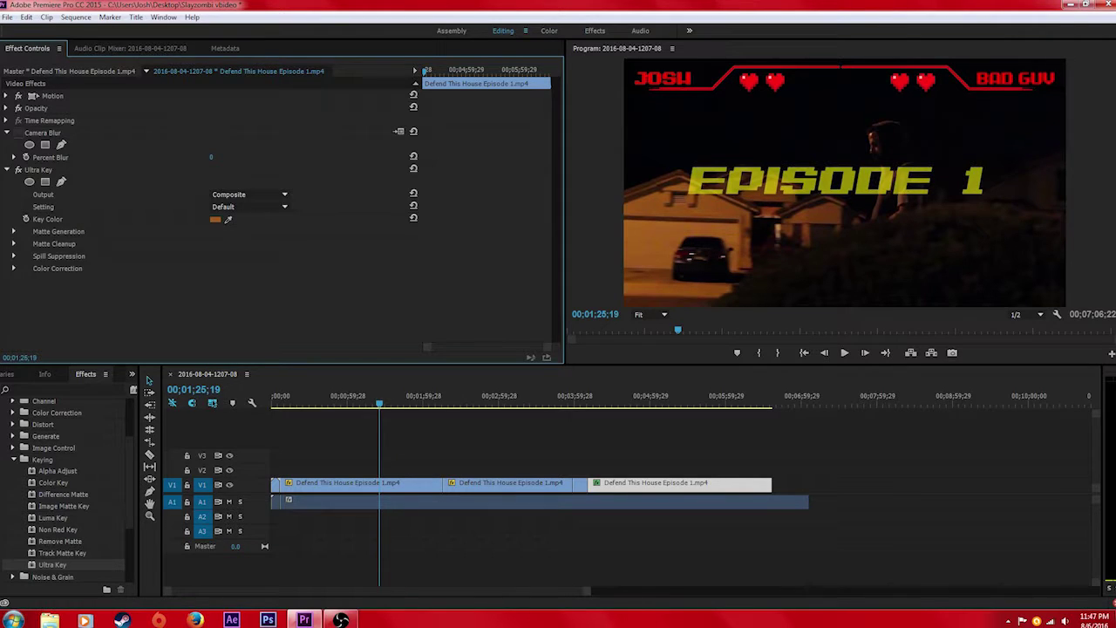
pyautogui.click(611, 456)
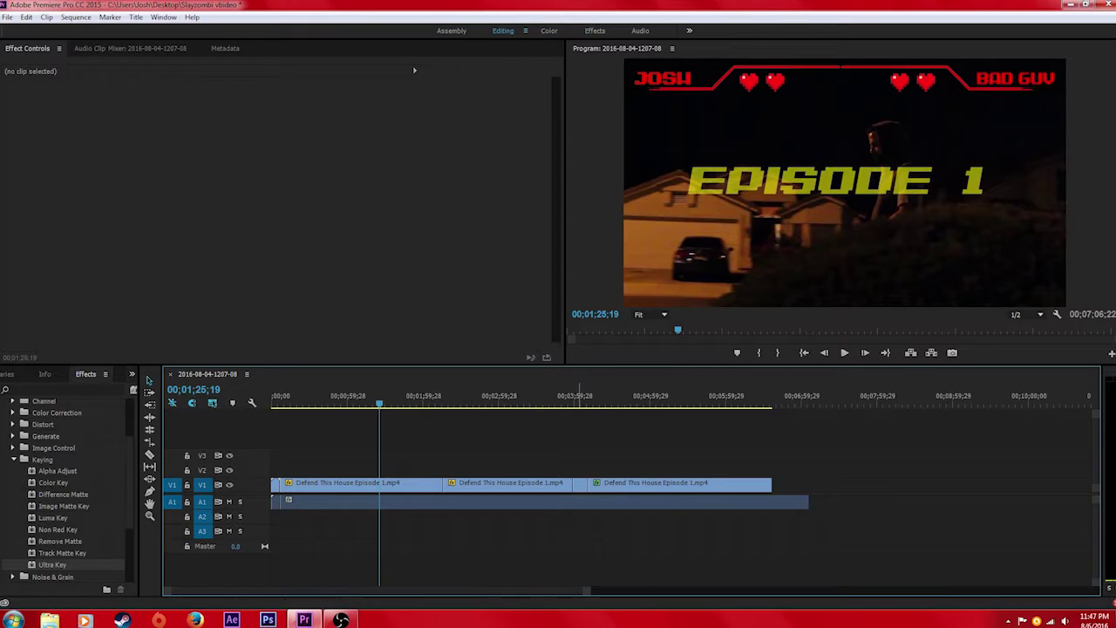
pyautogui.click(617, 484)
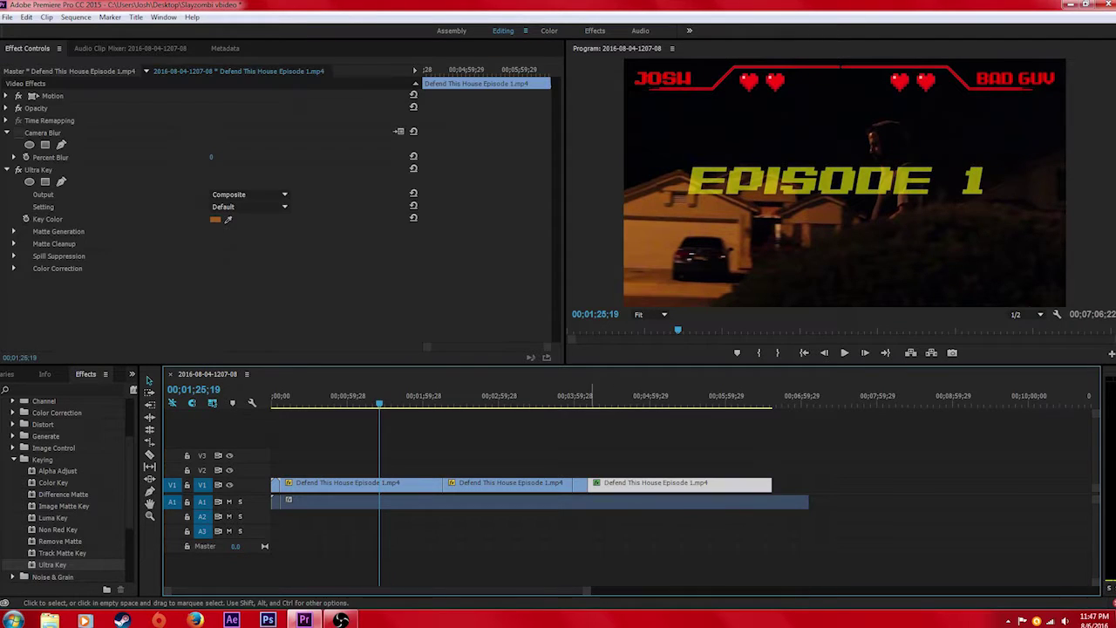
pyautogui.click(620, 401)
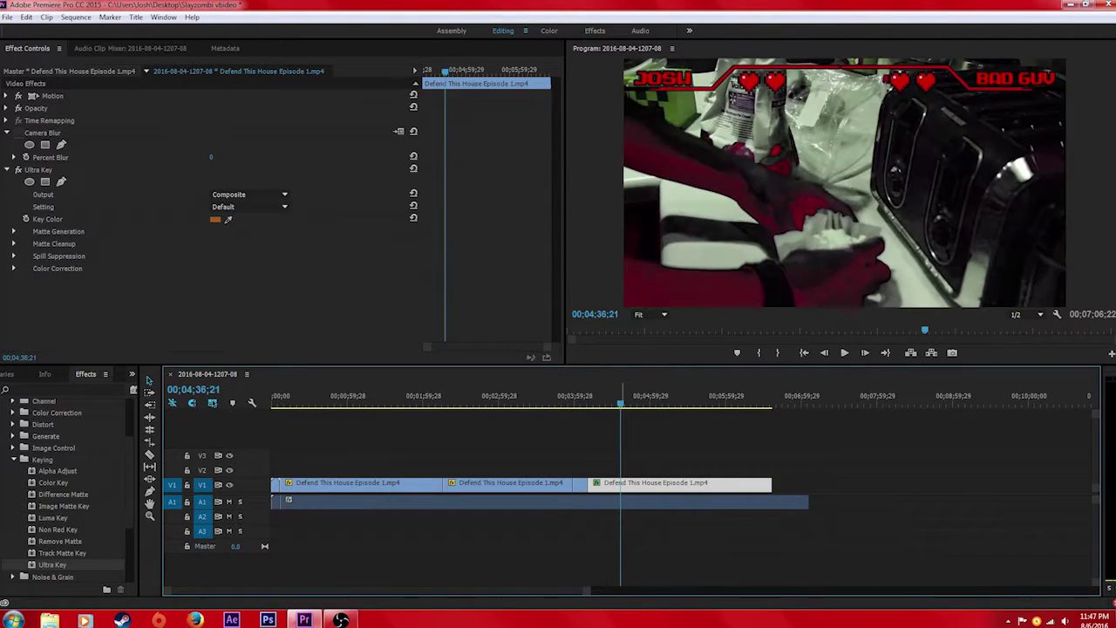
# Apply Ultra Key to the long V1 clip covering 00;01;52;14 and preview the keyed last clip around 00;05;47
pyautogui.moveTo(623, 393); pyautogui.dragTo(413, 401)
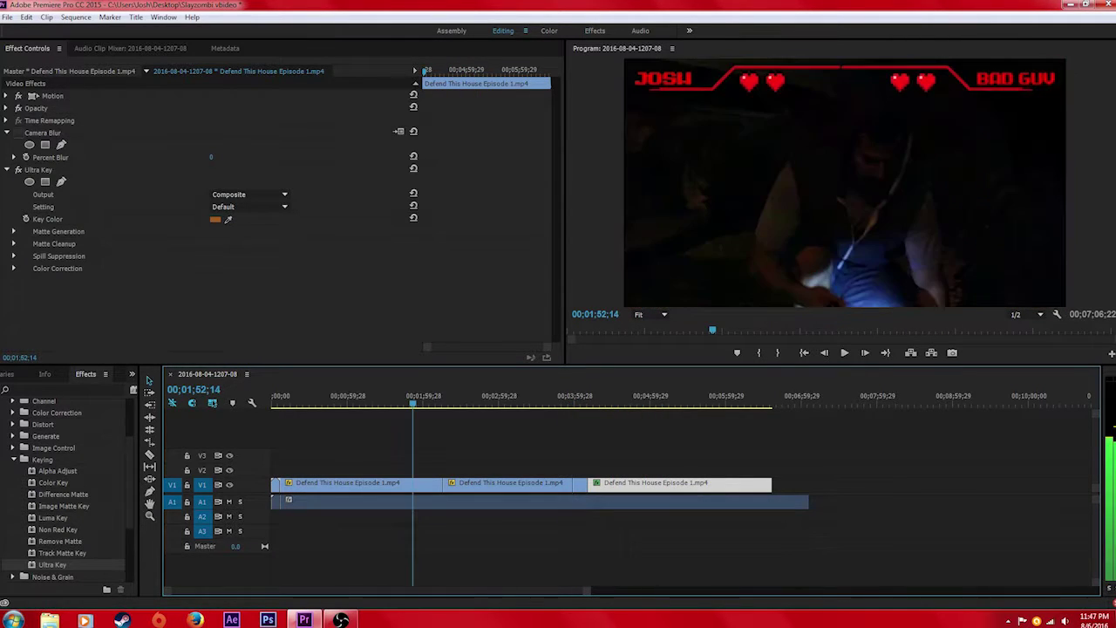
pyautogui.click(344, 484)
pyautogui.moveTo(52, 564); pyautogui.dragTo(354, 484)
pyautogui.moveTo(413, 401); pyautogui.dragTo(671, 401)
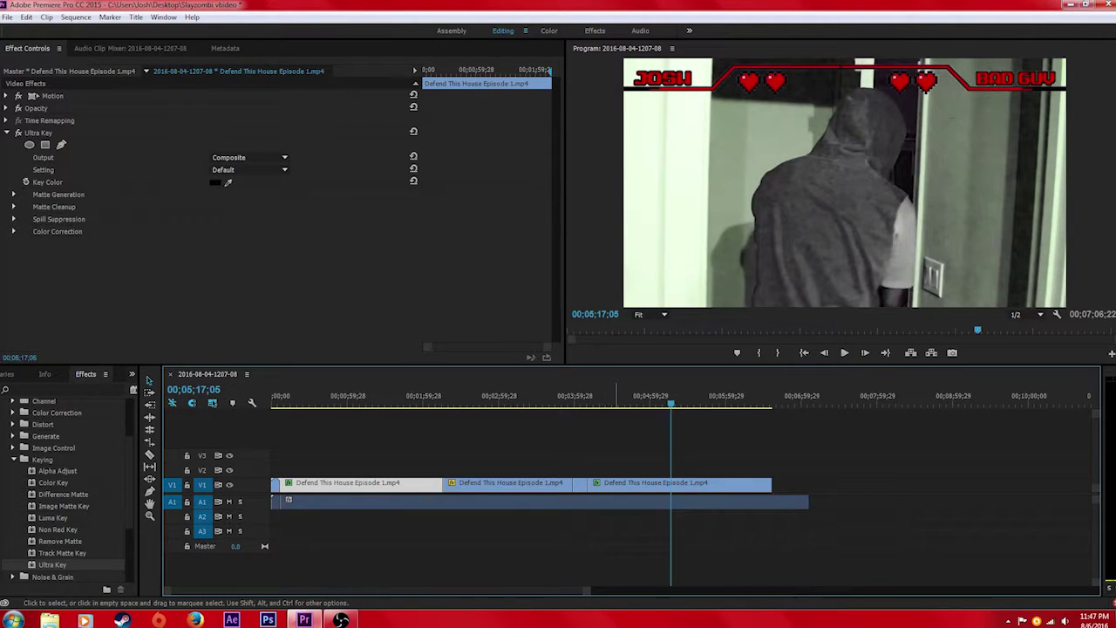
pyautogui.click(709, 401)
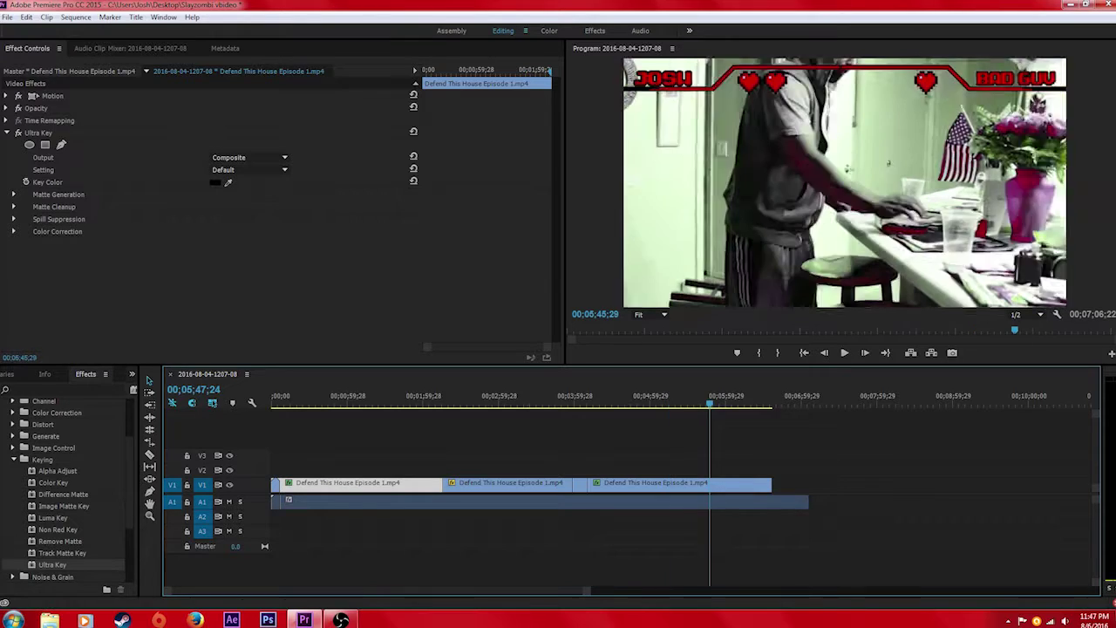
# Sample the yellow EPISODE 1 title at 00;01;24;18 as this clip's Ultra Key key color, comparing with an undo and redo
pyautogui.click(340, 398)
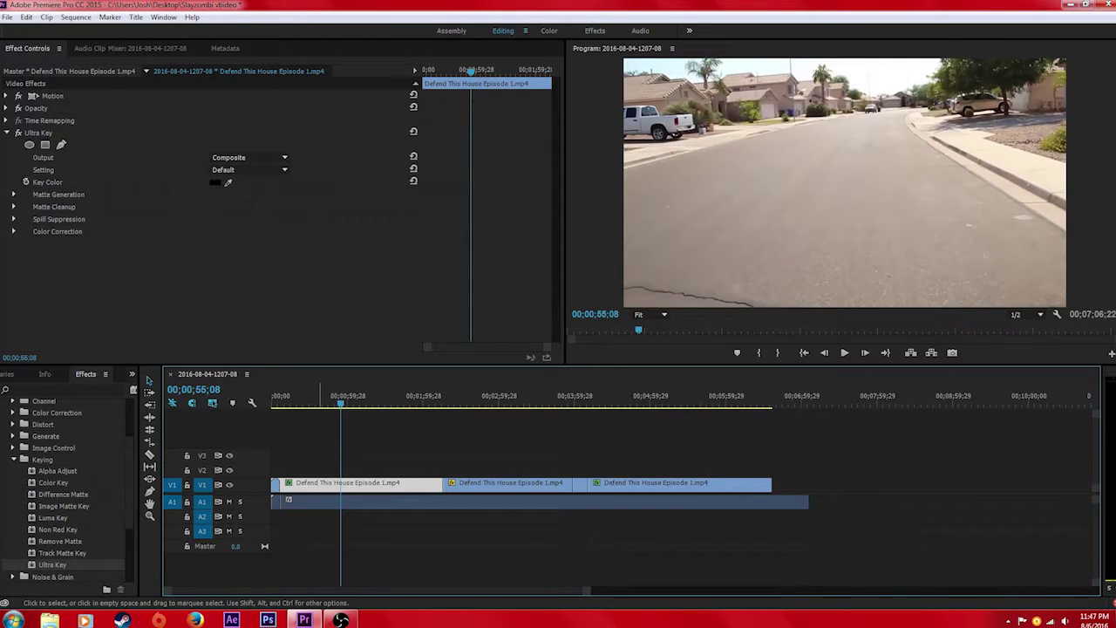
pyautogui.moveTo(340, 401); pyautogui.dragTo(378, 398)
pyautogui.click(227, 182)
pyautogui.click(785, 181)
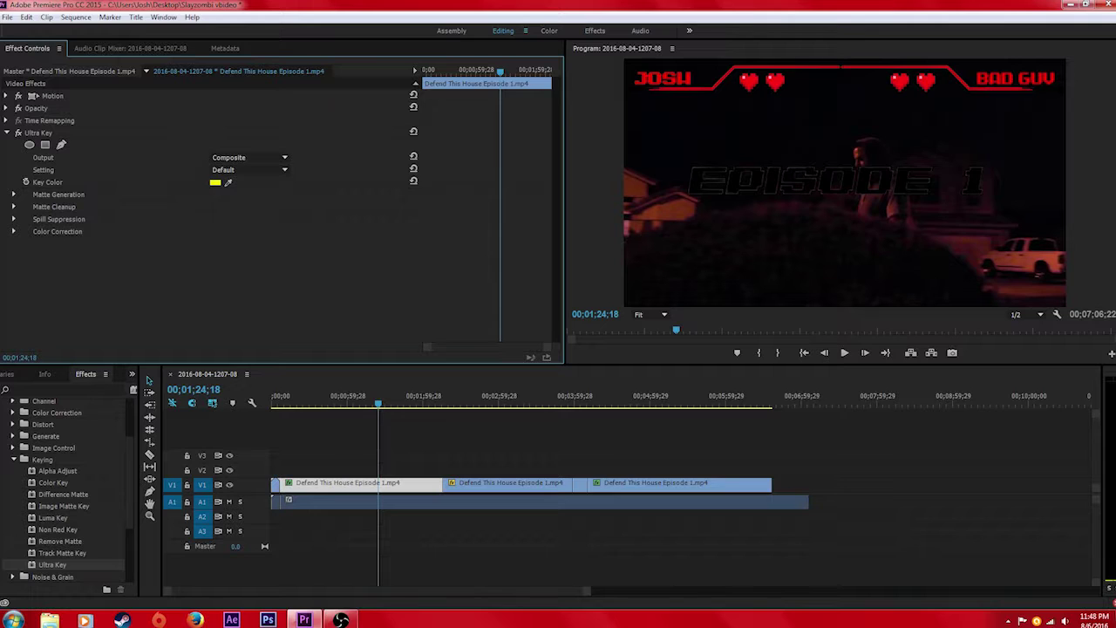
pyautogui.hotkey('ctrl', 'z')
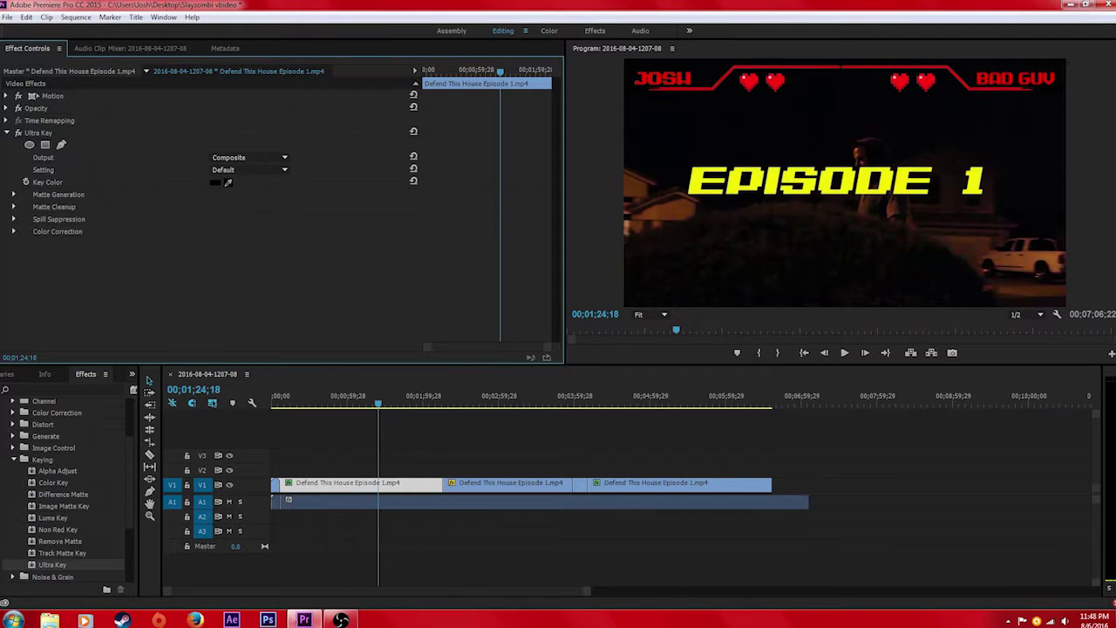
pyautogui.hotkey('ctrl', 'shift', 'z')
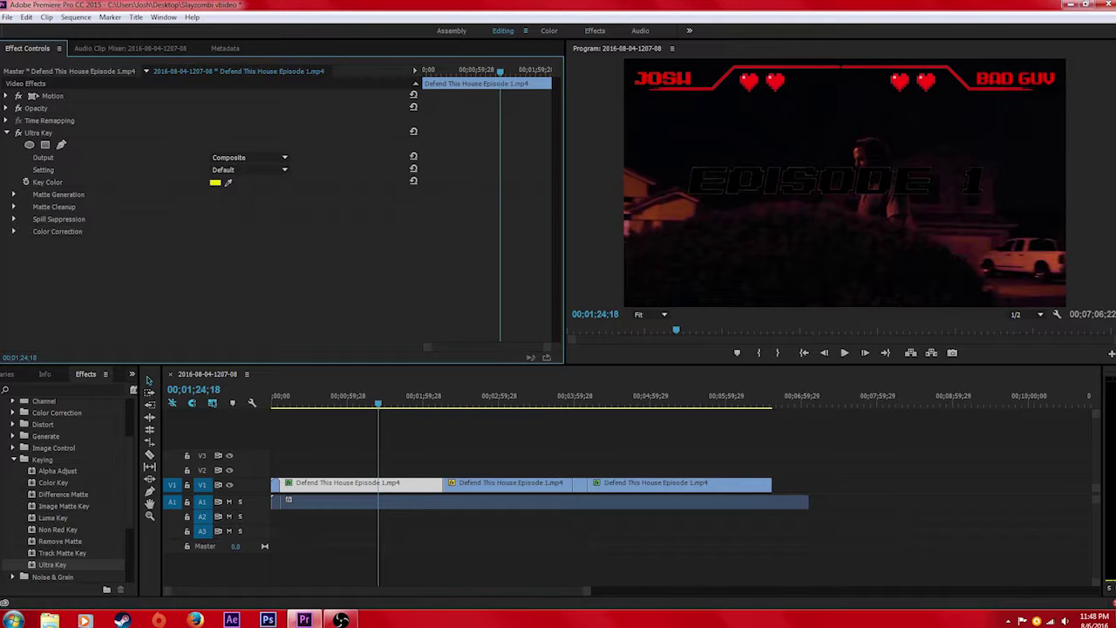
# Apply the Black & White effect from Image Control to the V1 clip at 00;02;54;24
pyautogui.click(13, 460)
pyautogui.scroll(2, 65, 480)
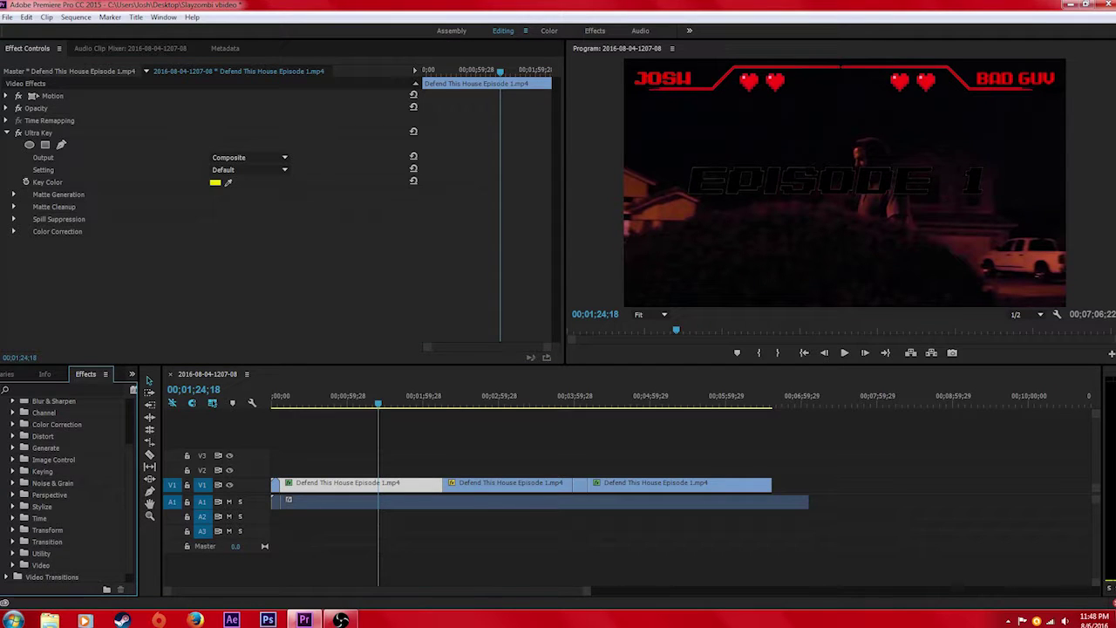
pyautogui.click(13, 470)
pyautogui.click(13, 471)
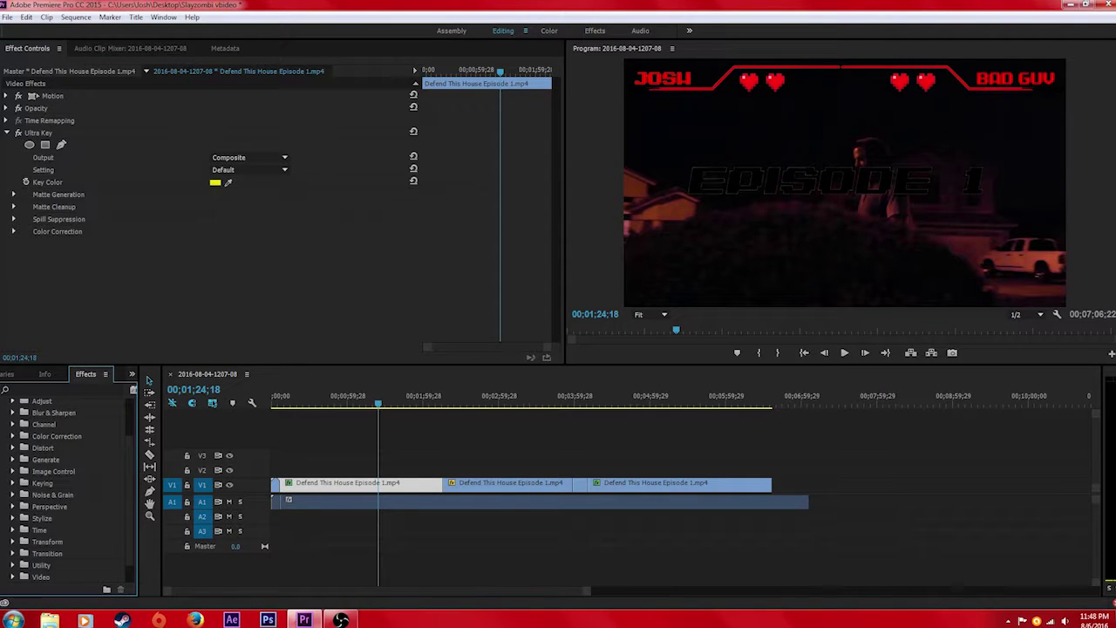
pyautogui.click(491, 397)
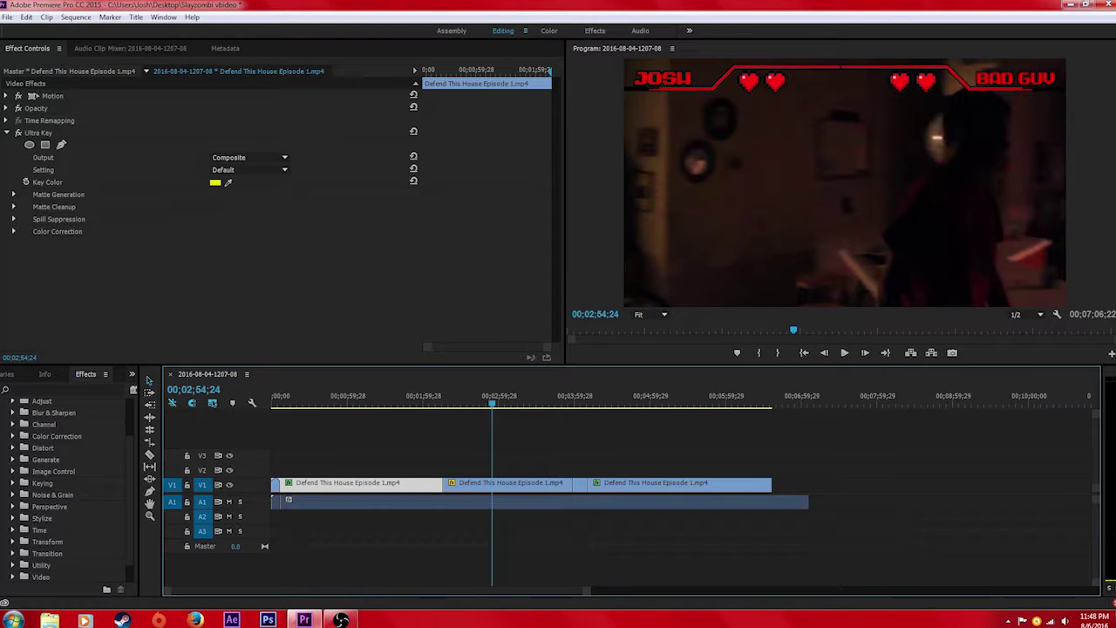
pyautogui.click(13, 472)
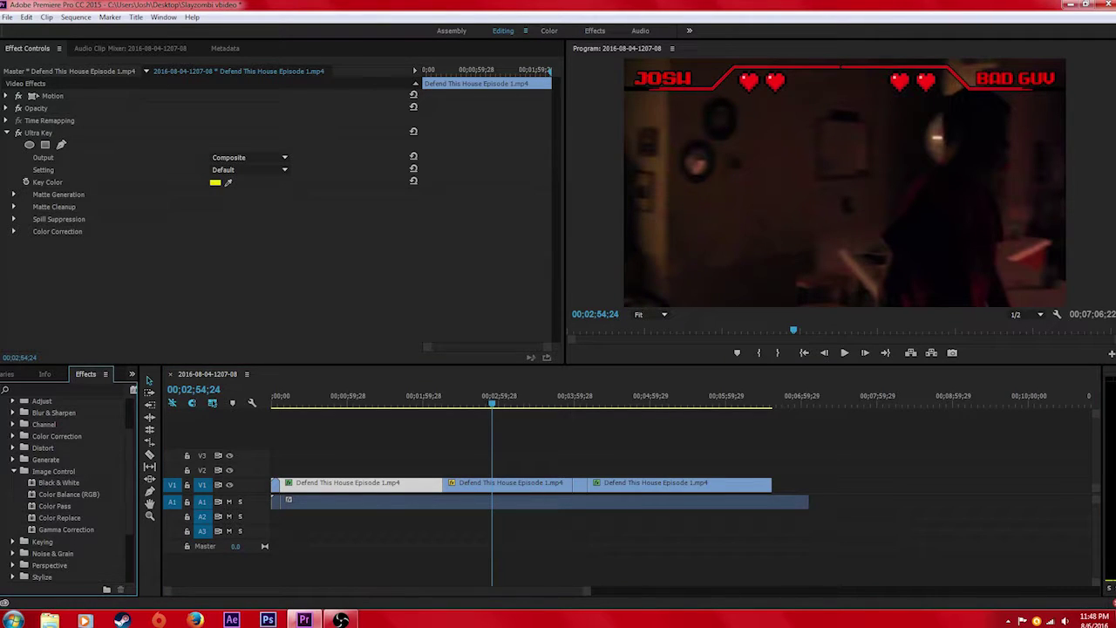
pyautogui.moveTo(58, 482); pyautogui.dragTo(510, 484)
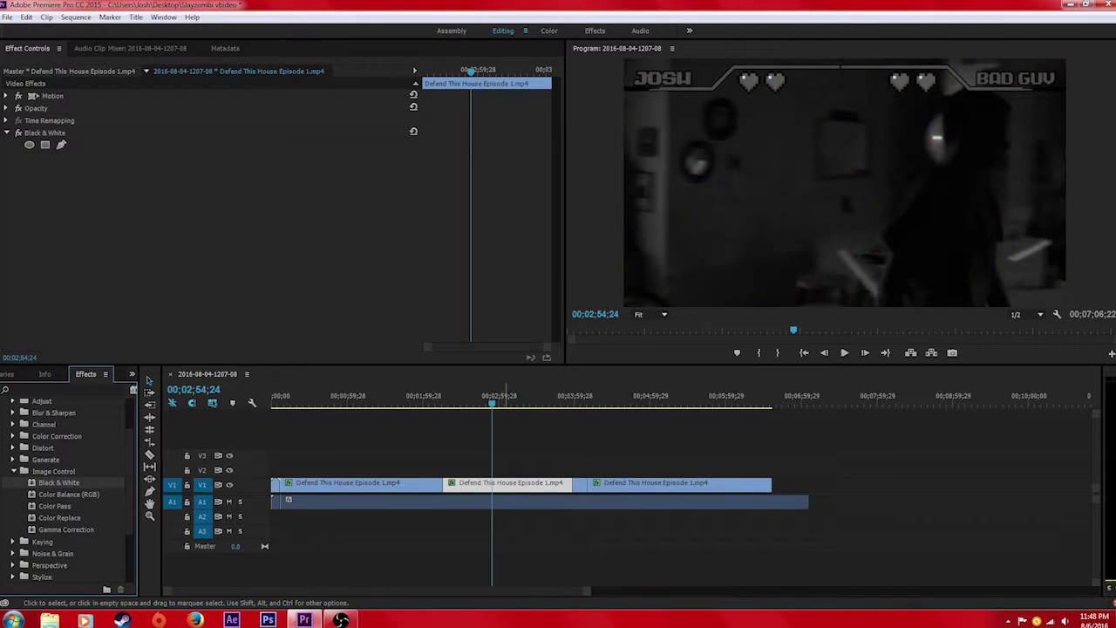
# Undo and reapply Black & White on the V1 clip at 00;02;54;24 twice, finishing with the effect undone
pyautogui.hotkey('ctrl', 'z')
pyautogui.moveTo(58, 482); pyautogui.dragTo(498, 484)
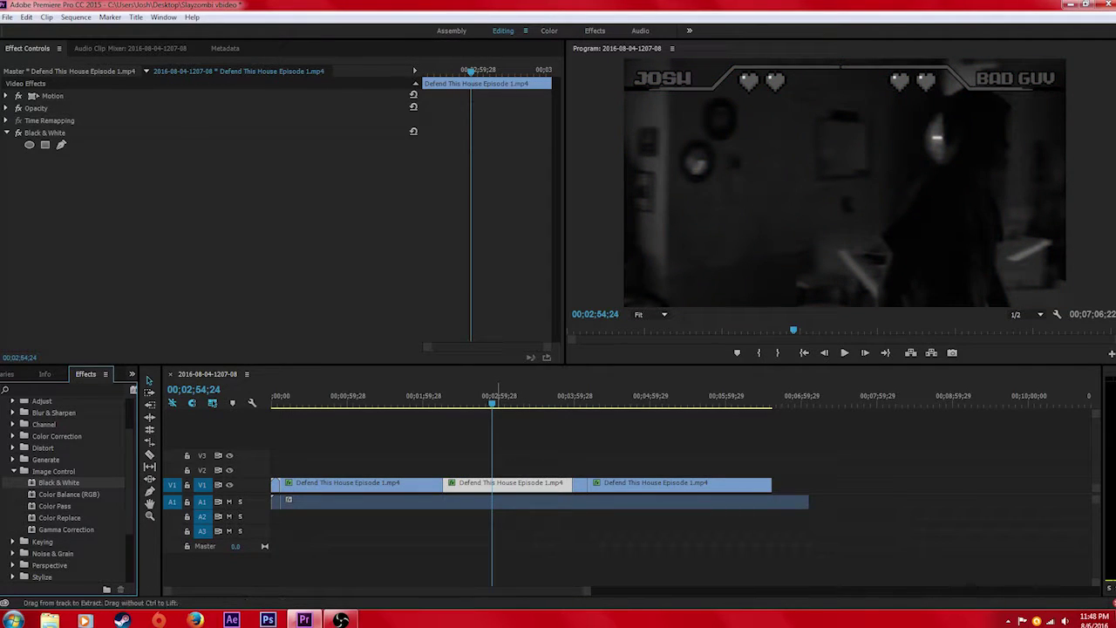
pyautogui.hotkey('ctrl', 'z')
pyautogui.moveTo(58, 482); pyautogui.dragTo(488, 484)
pyautogui.hotkey('ctrl', 'z')
# Apply the Lens Flare effect from the Generate group to the V1 clip at 00;02;54;24
pyautogui.click(13, 470)
pyautogui.click(13, 459)
pyautogui.scroll(-4, 65, 488)
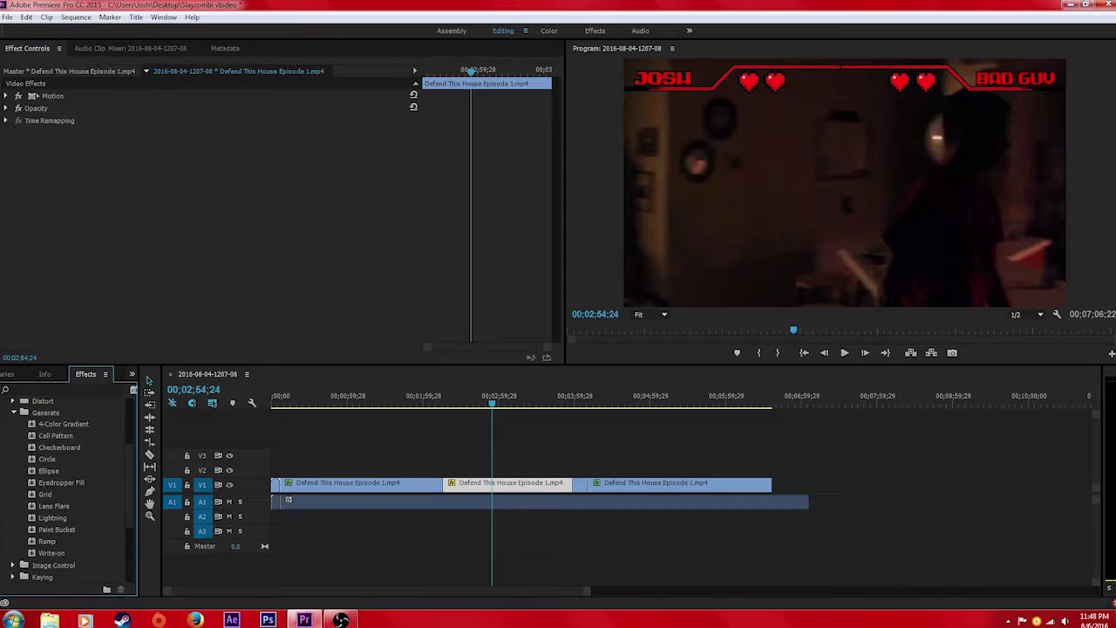
pyautogui.moveTo(54, 506); pyautogui.dragTo(506, 484)
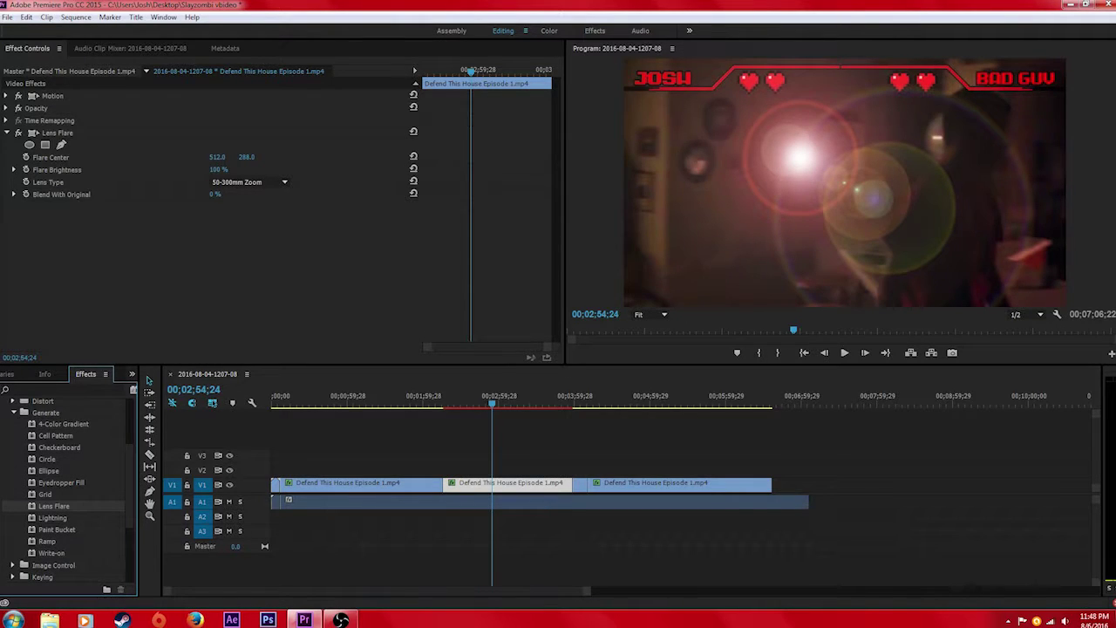
# Try the 35mm Prime and 105mm Prime lens types on the V1 clip's Lens Flare
pyautogui.click(249, 181)
pyautogui.click(231, 201)
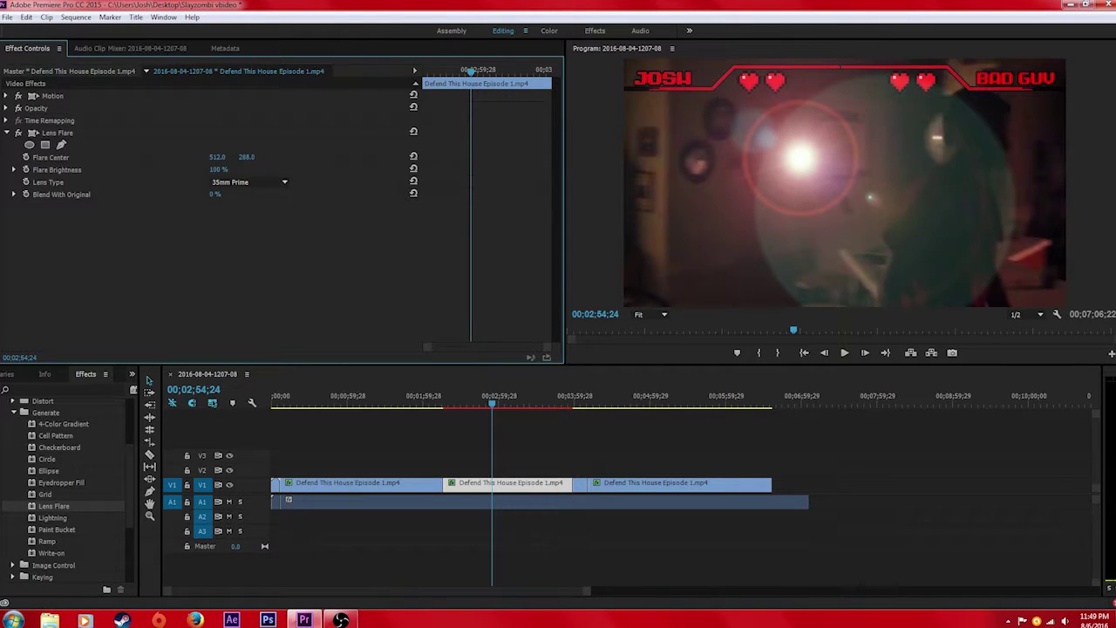
pyautogui.click(249, 182)
pyautogui.click(231, 218)
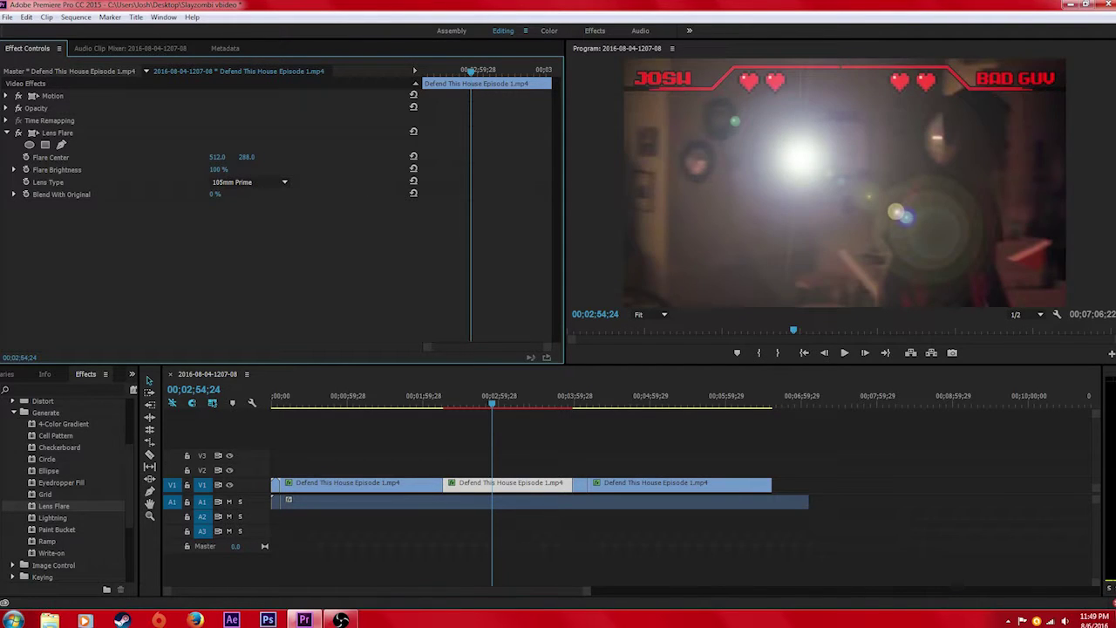
# Undo the lens type changes and the Lens Flare effect, then try the Ellipse effect on the V1 clip and undo it
pyautogui.hotkey('ctrl', 'z')
pyautogui.hotkey('ctrl', 'z')
pyautogui.hotkey('ctrl', 'z')
pyautogui.moveTo(49, 470); pyautogui.dragTo(467, 484)
pyautogui.hotkey('ctrl', 'z')
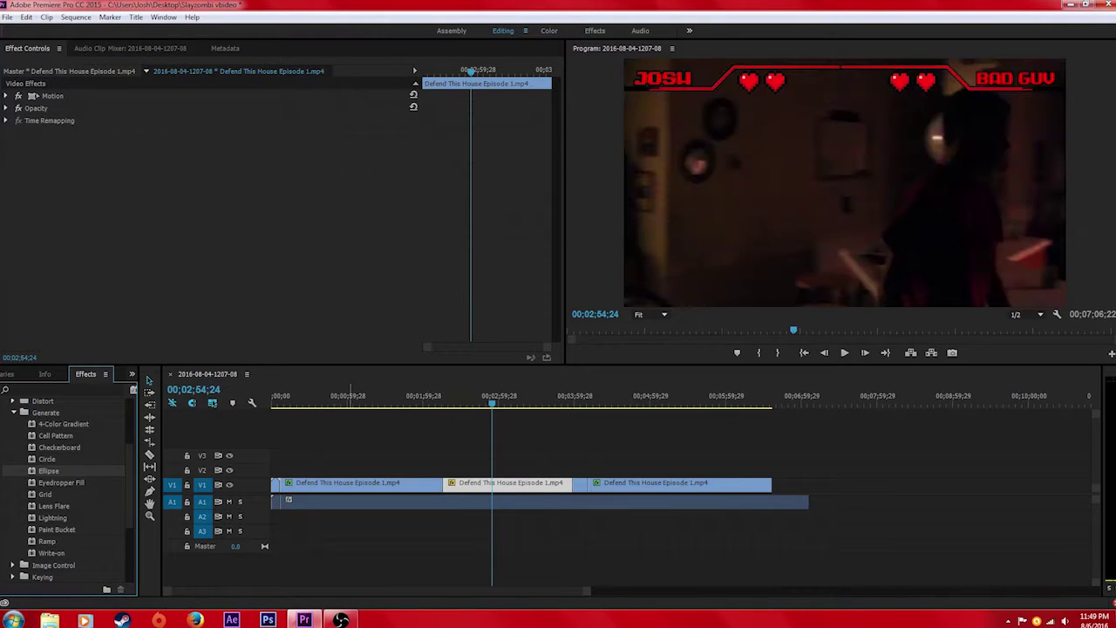
# Apply the Noise effect from Noise & Grain to the V1 clip at 00;02;54;24 and set Amount of Noise to 77%
pyautogui.click(13, 413)
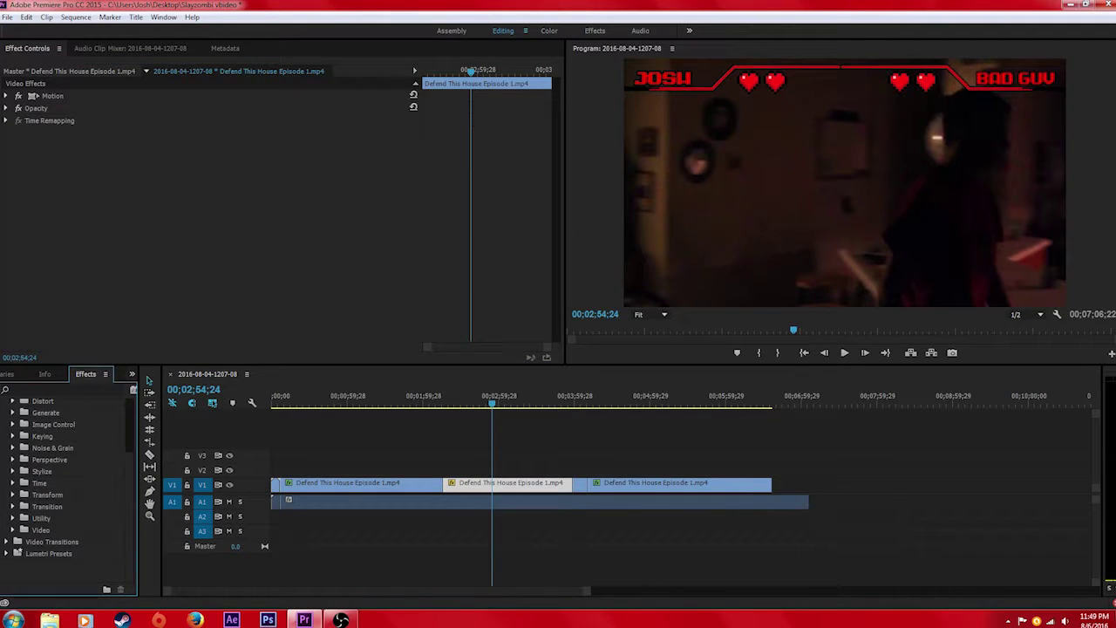
pyautogui.click(13, 447)
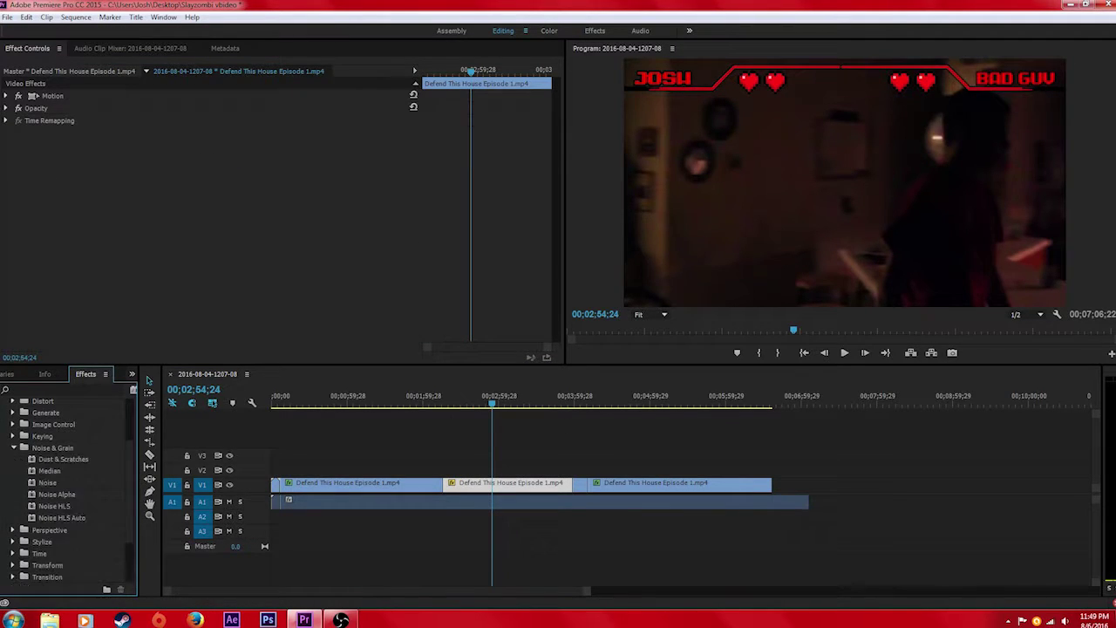
pyautogui.moveTo(47, 482); pyautogui.dragTo(509, 484)
pyautogui.moveTo(217, 157); pyautogui.dragTo(284, 156)
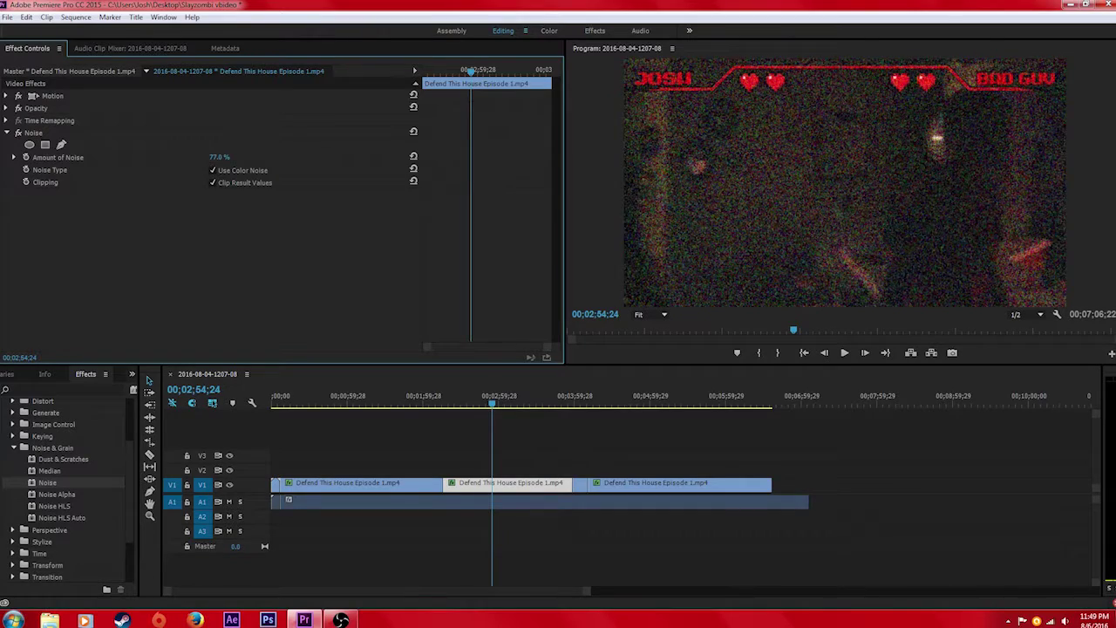
# Preview the noisy clip briefly from 00;02;54;24 and undo the Amount of Noise change
pyautogui.press('space')
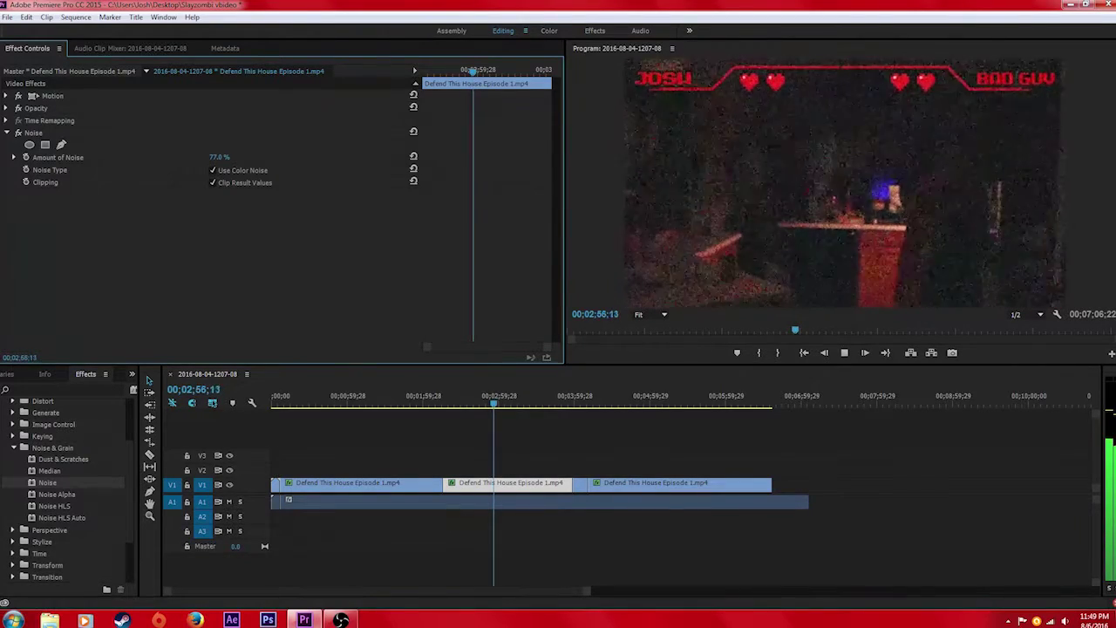
pyautogui.press('space')
pyautogui.hotkey('ctrl', 'z')
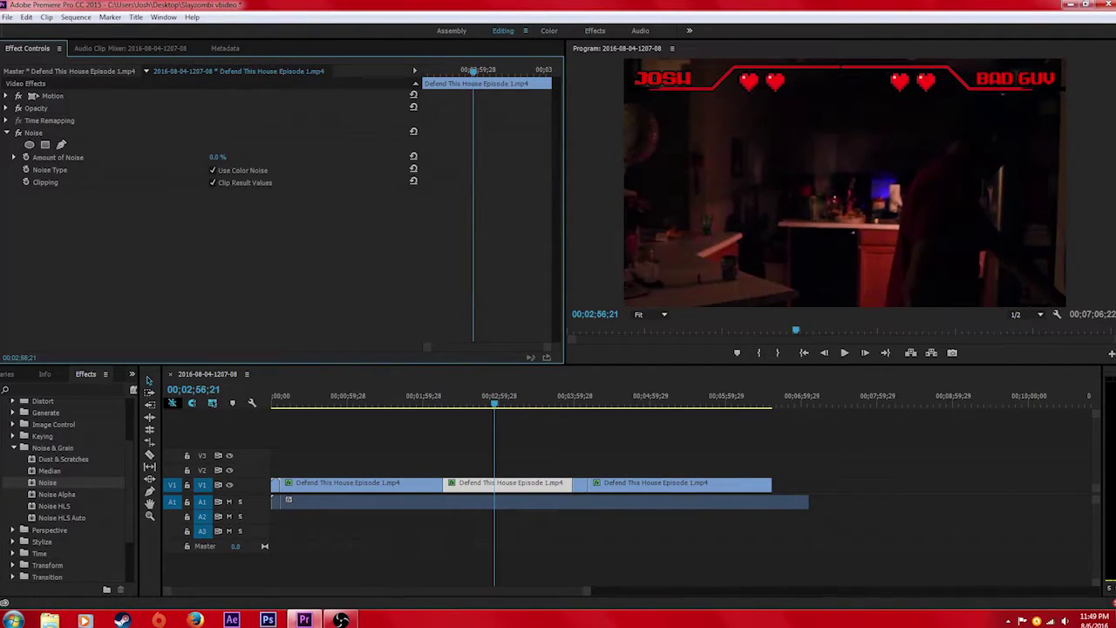
# Apply the Edge Feather effect from the Transform group to the V1 clip at 00;02;56;21
pyautogui.click(13, 447)
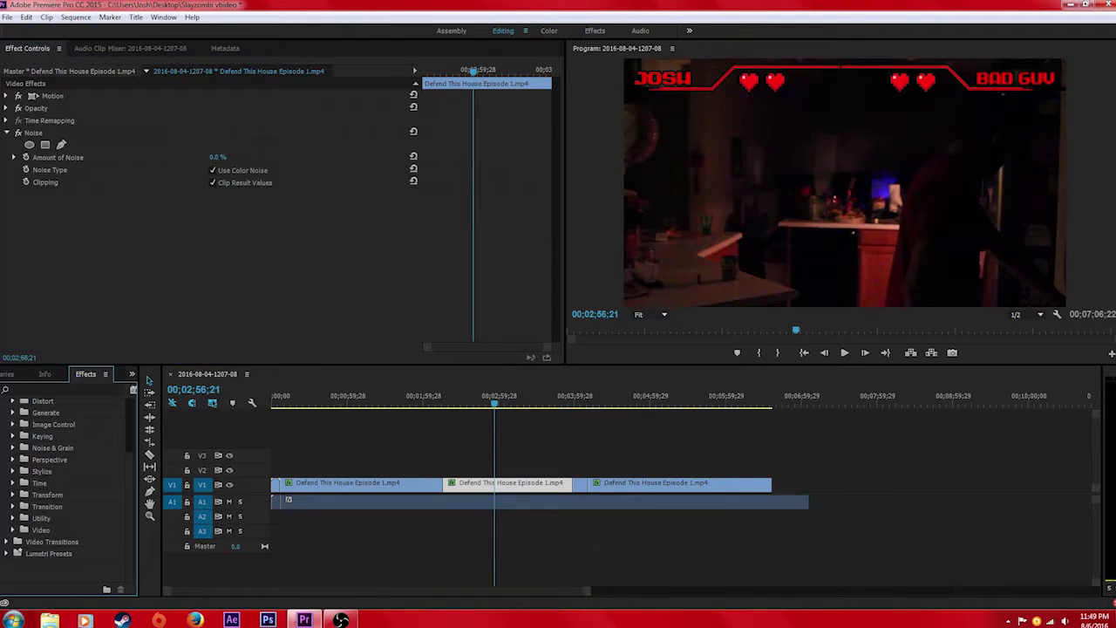
pyautogui.click(13, 482)
pyautogui.click(13, 482)
pyautogui.click(13, 494)
pyautogui.click(13, 495)
pyautogui.click(13, 494)
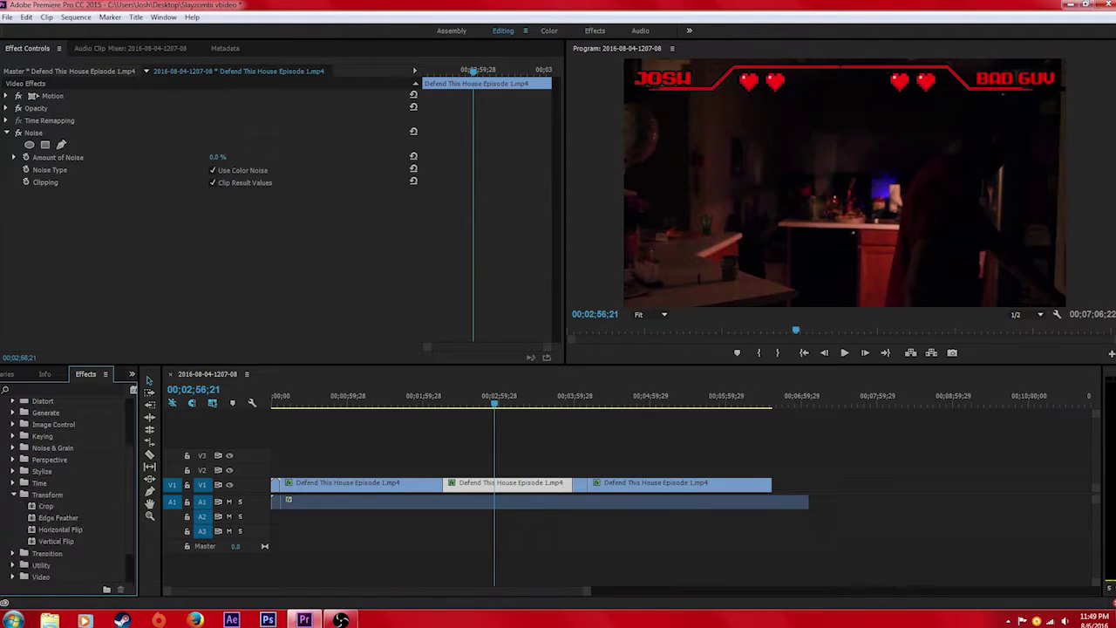
pyautogui.click(13, 494)
pyautogui.click(13, 495)
pyautogui.moveTo(58, 518); pyautogui.dragTo(510, 484)
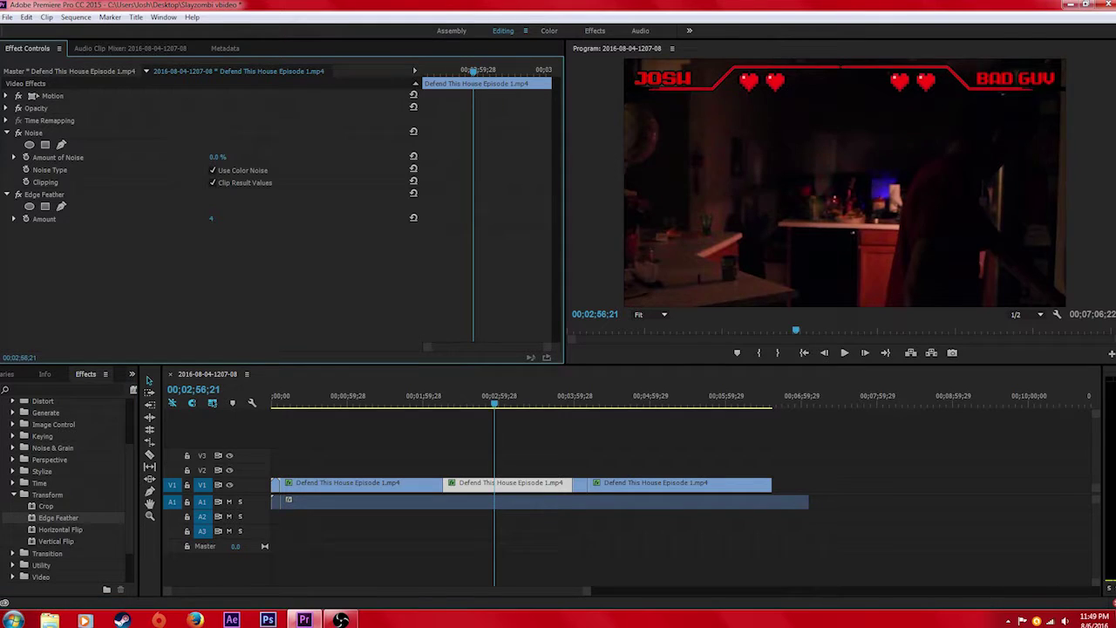
# Try Edge Feather amounts of 0 and 17 on the V1 clip, preview the playback, and undo the amount change
pyautogui.moveTo(215, 219); pyautogui.dragTo(135, 219)
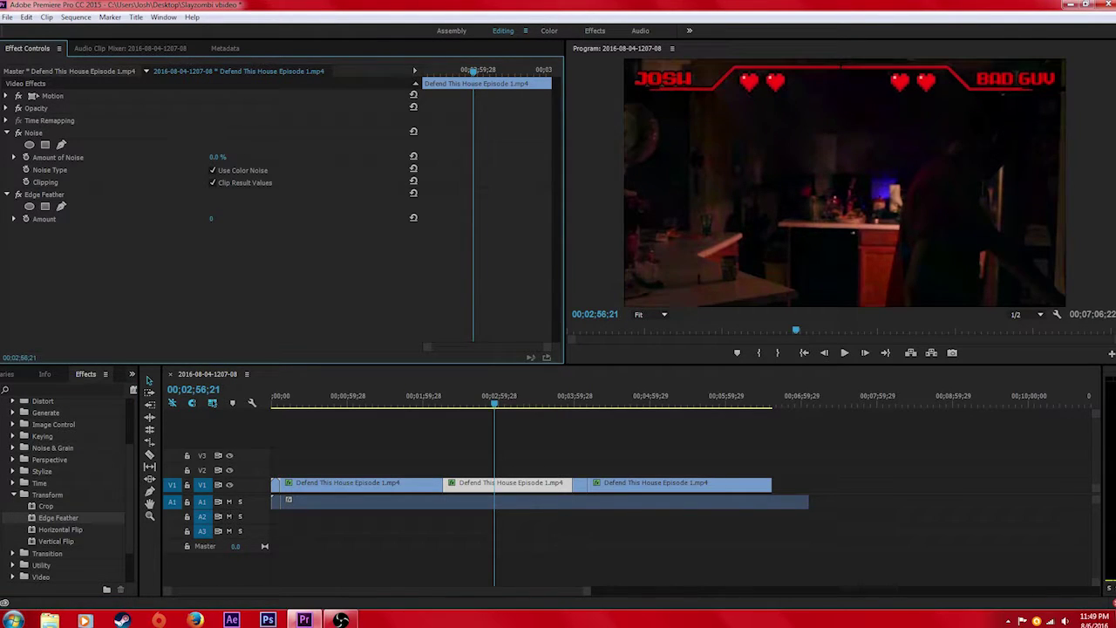
pyautogui.moveTo(211, 219); pyautogui.dragTo(220, 219)
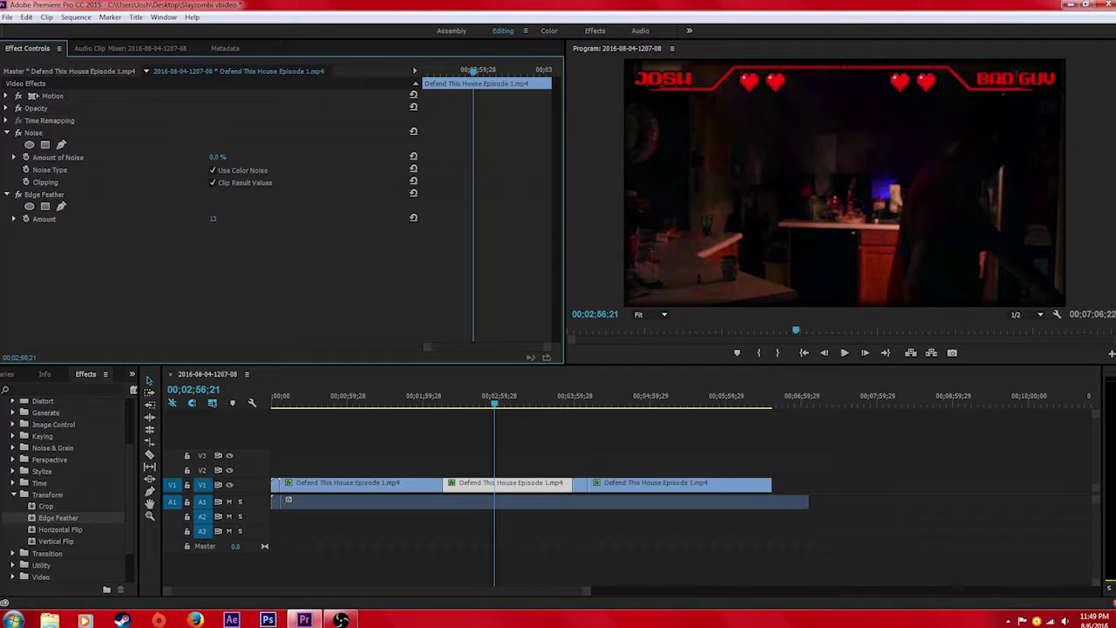
pyautogui.press('space')
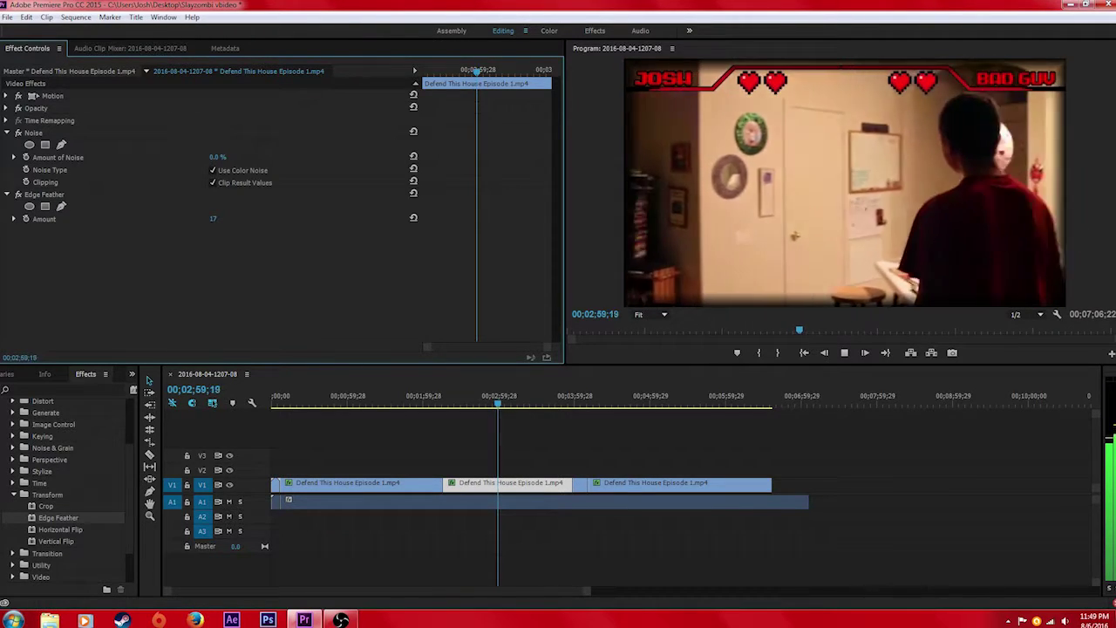
pyautogui.press('space')
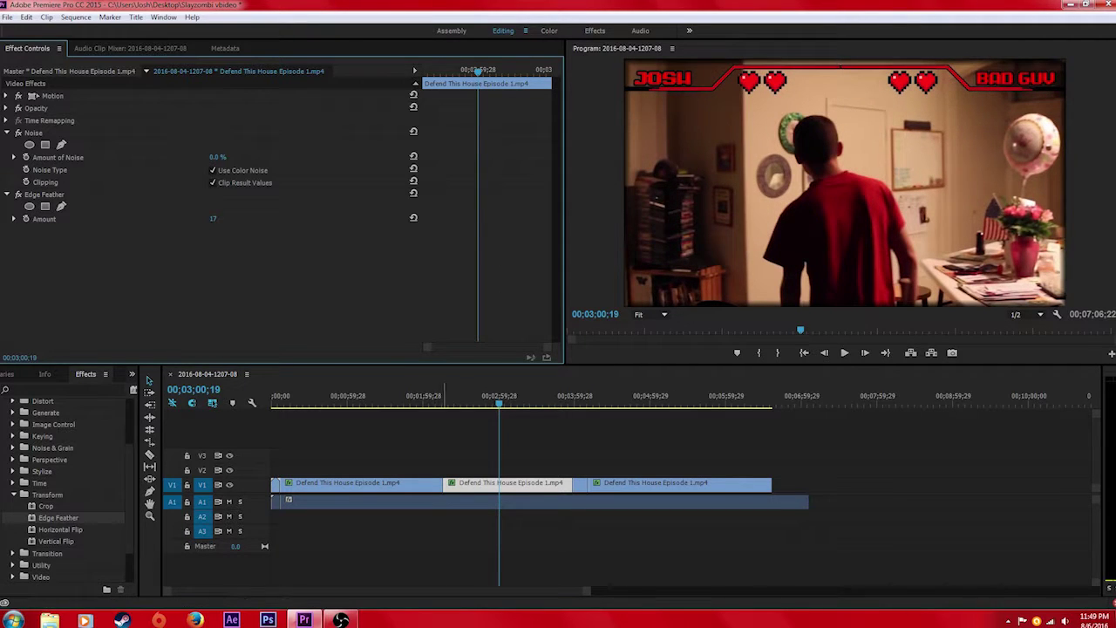
pyautogui.hotkey('ctrl', 'z')
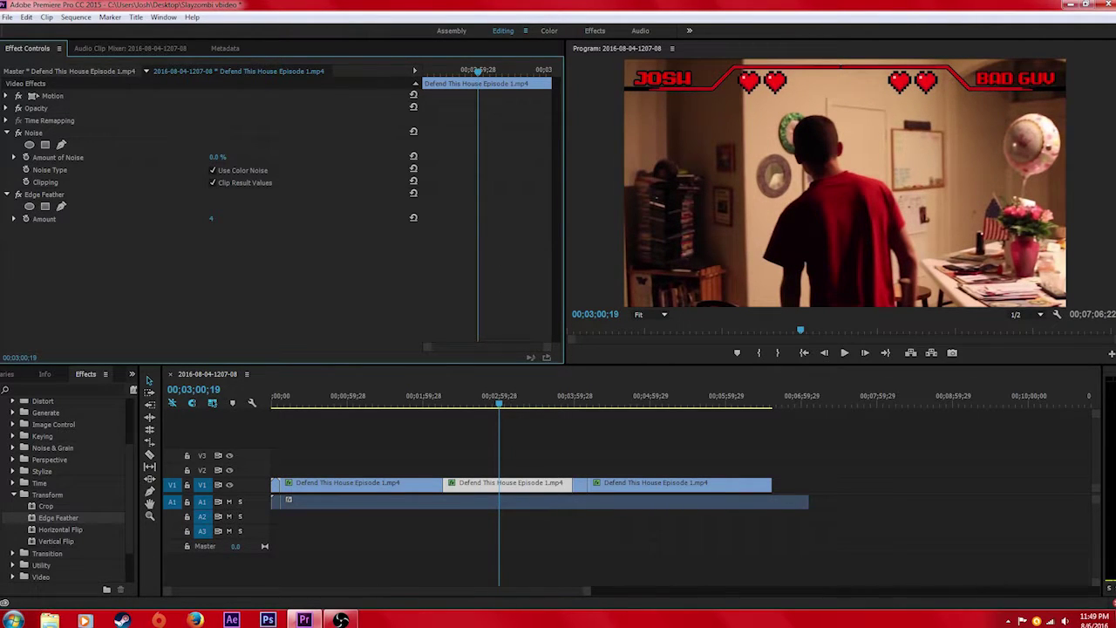
# Collapse the Video Effects categories and expand Video Transitions with its Dissolve group collapsed
pyautogui.click(12, 495)
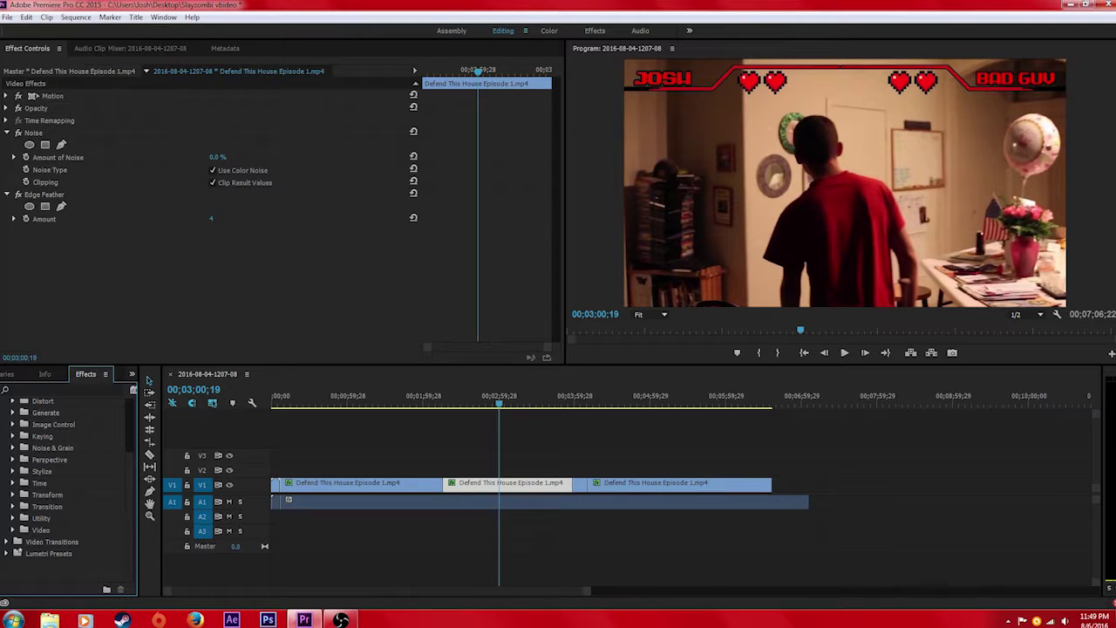
pyautogui.click(13, 530)
pyautogui.scroll(3, 68, 488)
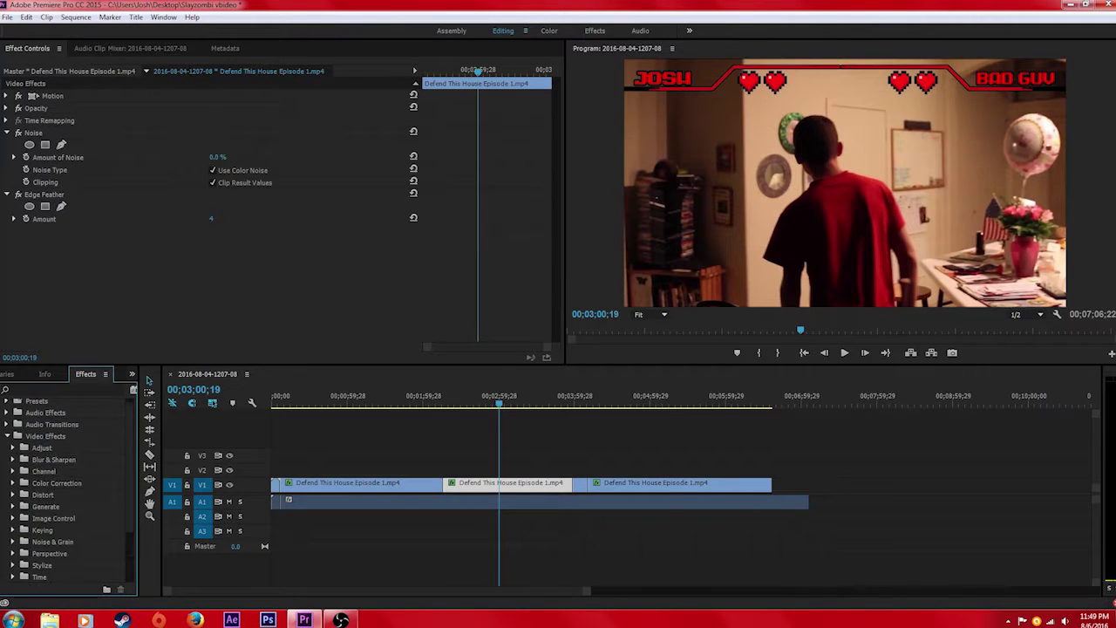
pyautogui.click(7, 436)
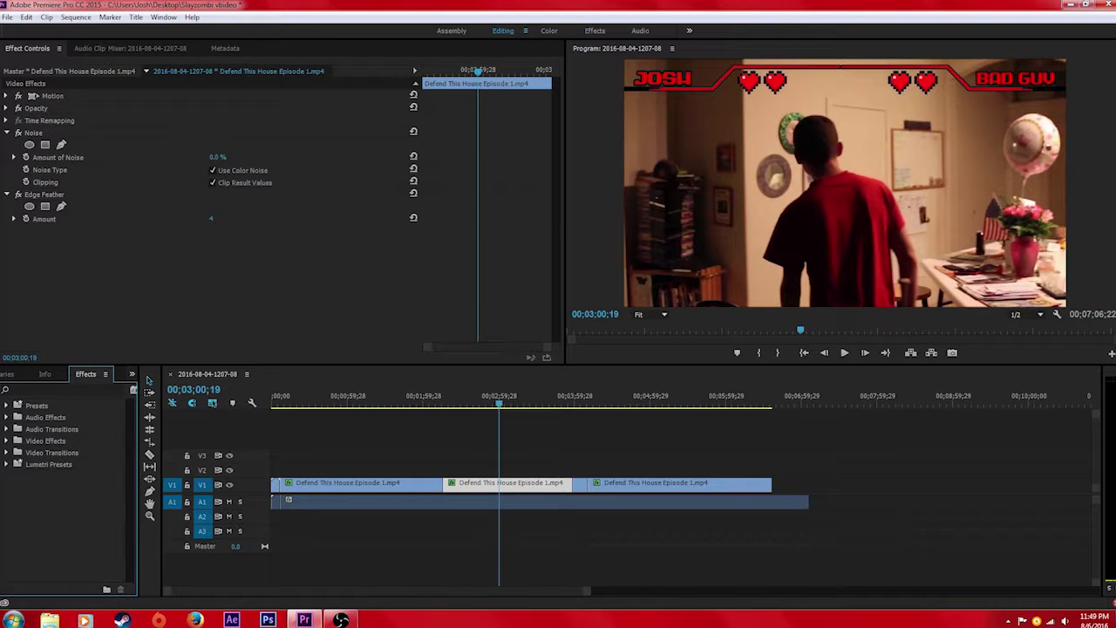
pyautogui.click(7, 453)
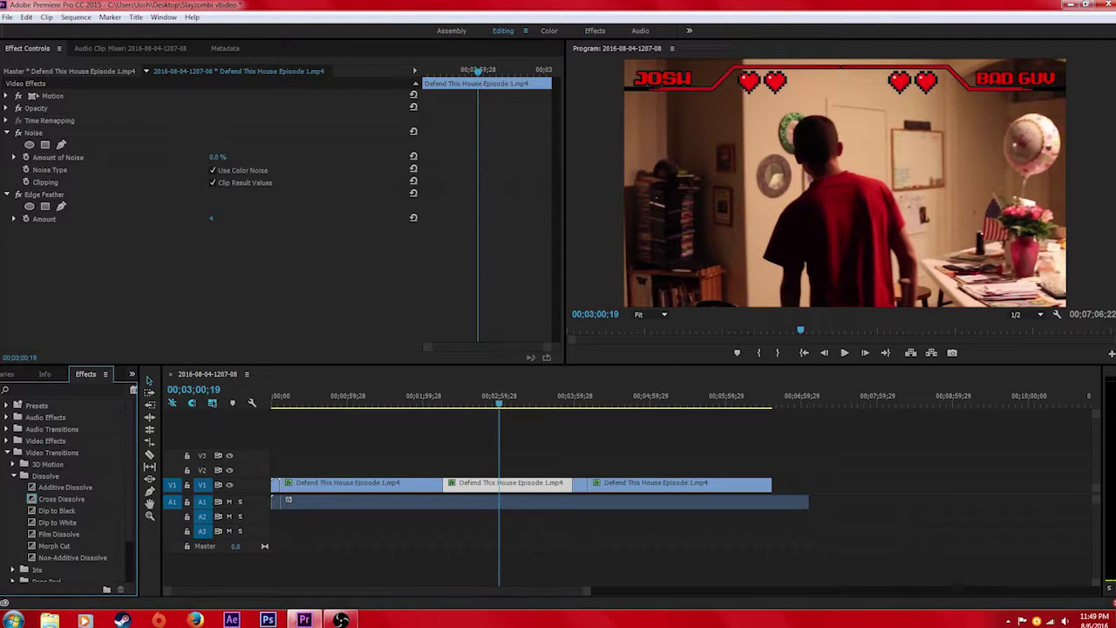
pyautogui.click(14, 476)
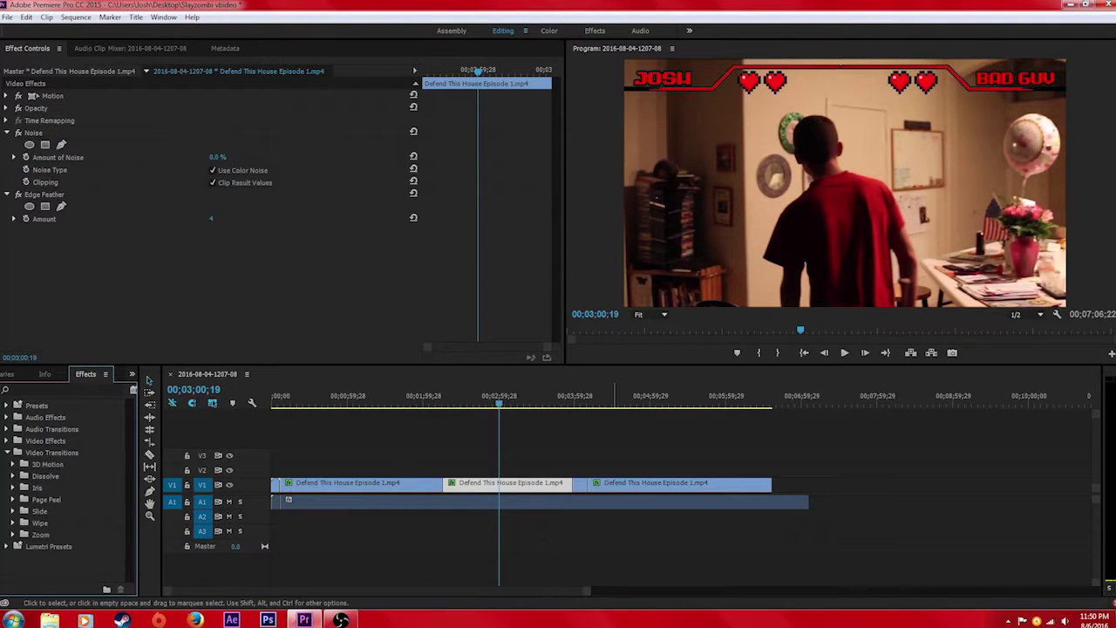
# Move the short V1 clip near 00;04;00 into the empty stretch past the audio's end and set the playhead to 00;07;23;20
pyautogui.moveTo(580, 485); pyautogui.dragTo(842, 485)
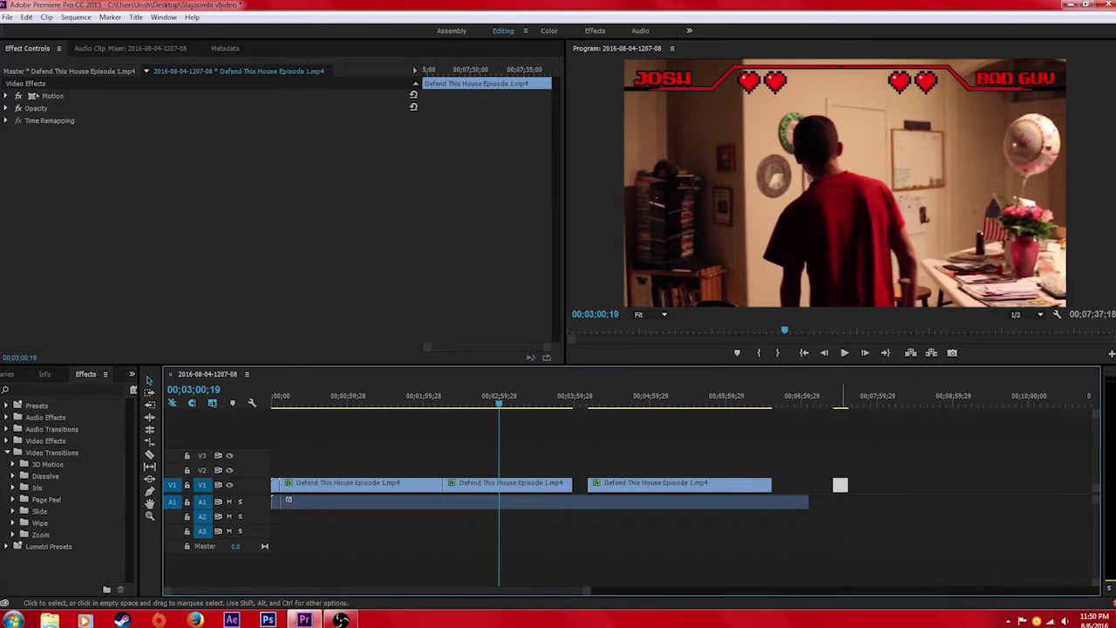
pyautogui.click(835, 399)
pyautogui.moveTo(835, 403); pyautogui.dragTo(830, 403)
# Apply the Cube Spin transition from 3D Motion to the start of the isolated V1 clip and preview it
pyautogui.click(12, 464)
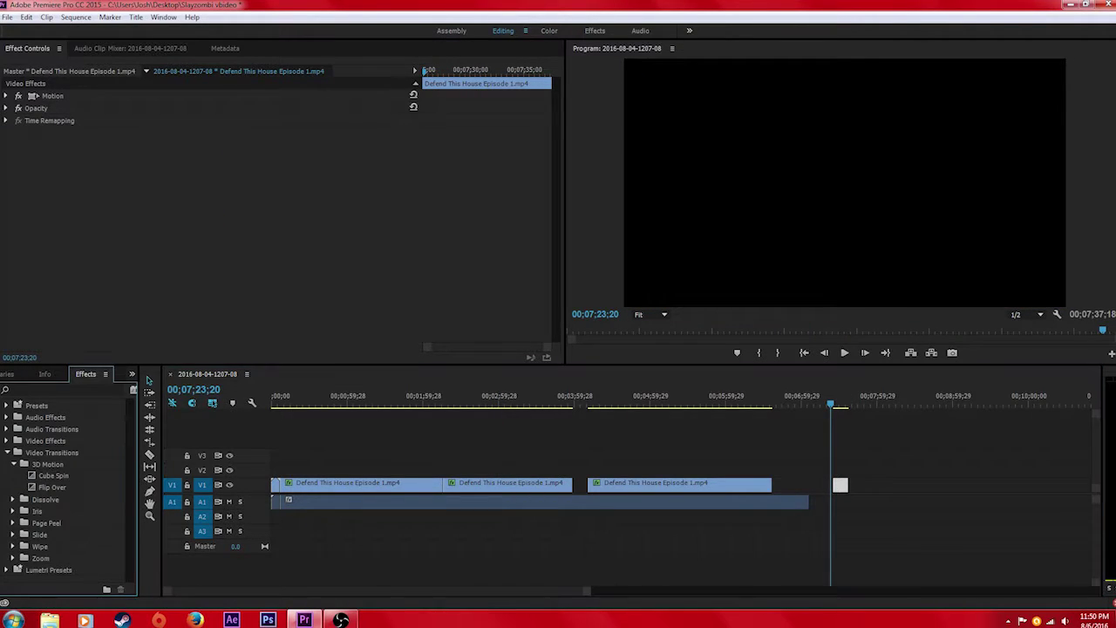
pyautogui.moveTo(54, 475); pyautogui.dragTo(832, 483)
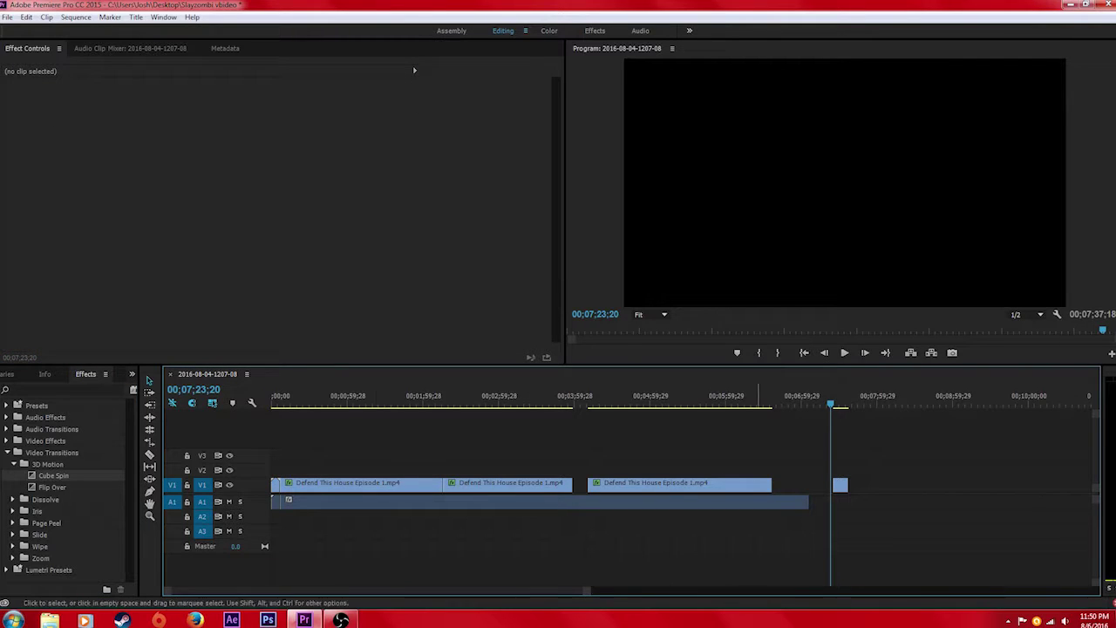
pyautogui.press('space')
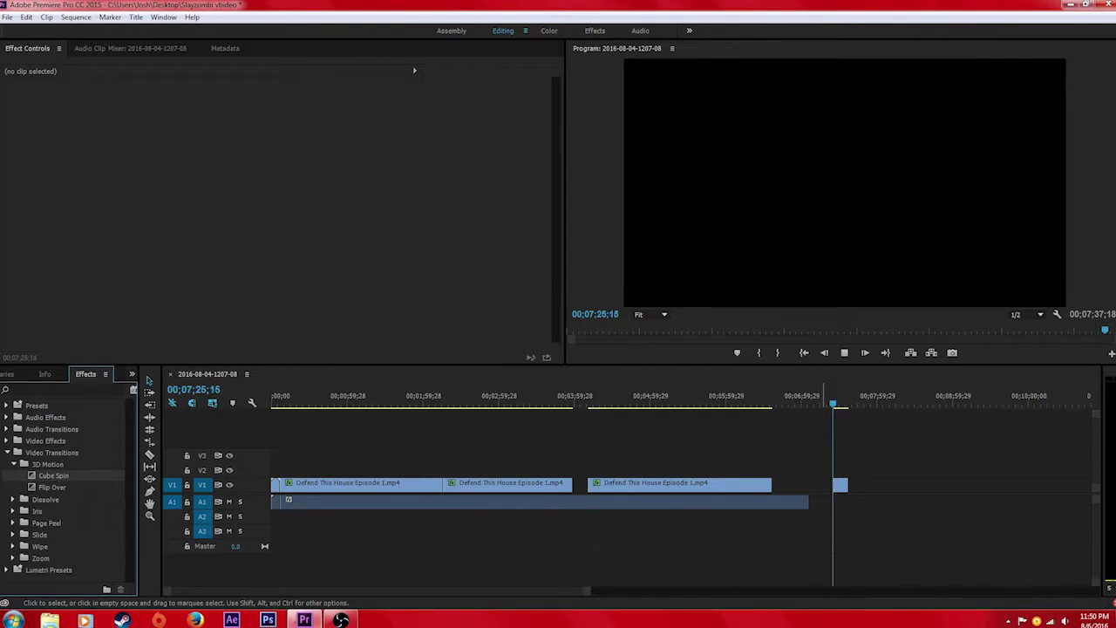
pyautogui.press('space')
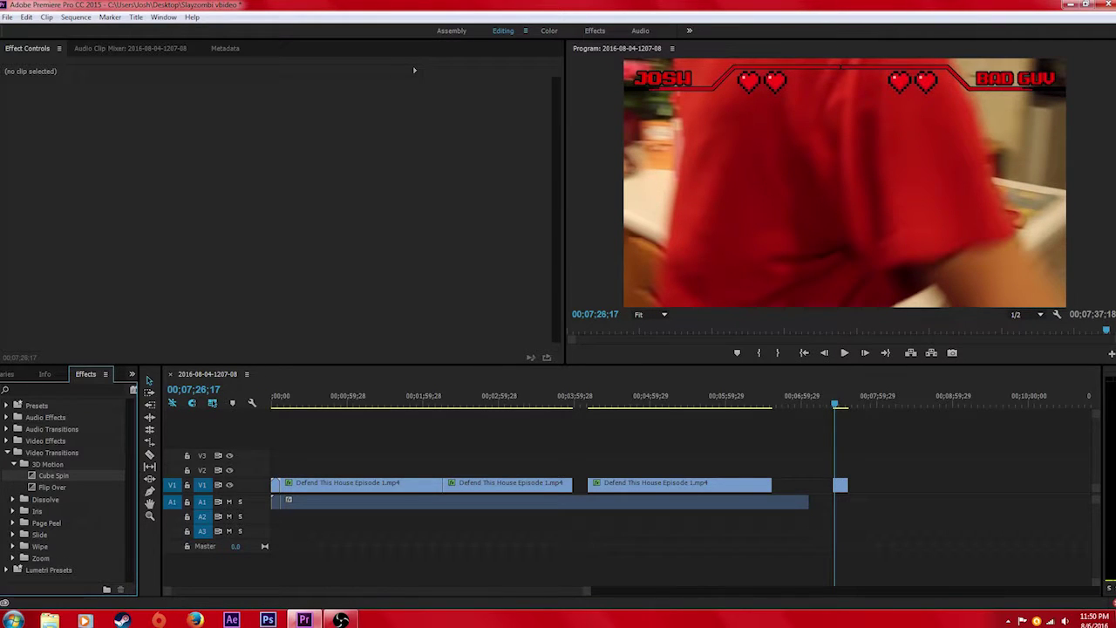
# Apply the Dip to Black transition from Dissolve to the start of the isolated V1 clip and preview it
pyautogui.click(13, 464)
pyautogui.click(13, 476)
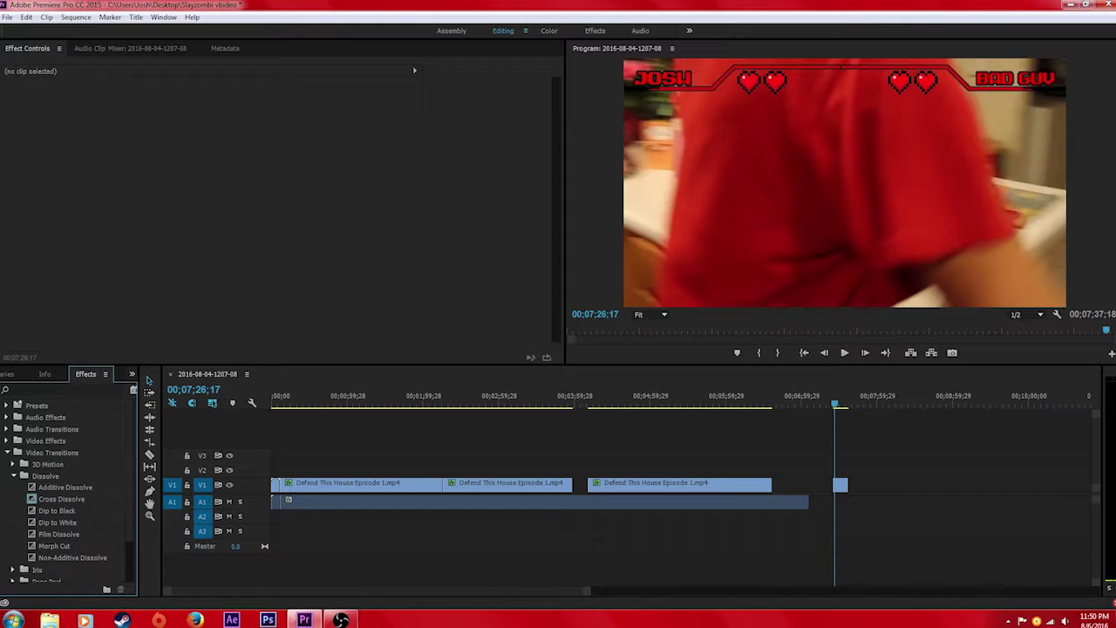
pyautogui.moveTo(831, 394); pyautogui.dragTo(834, 394)
pyautogui.press('space')
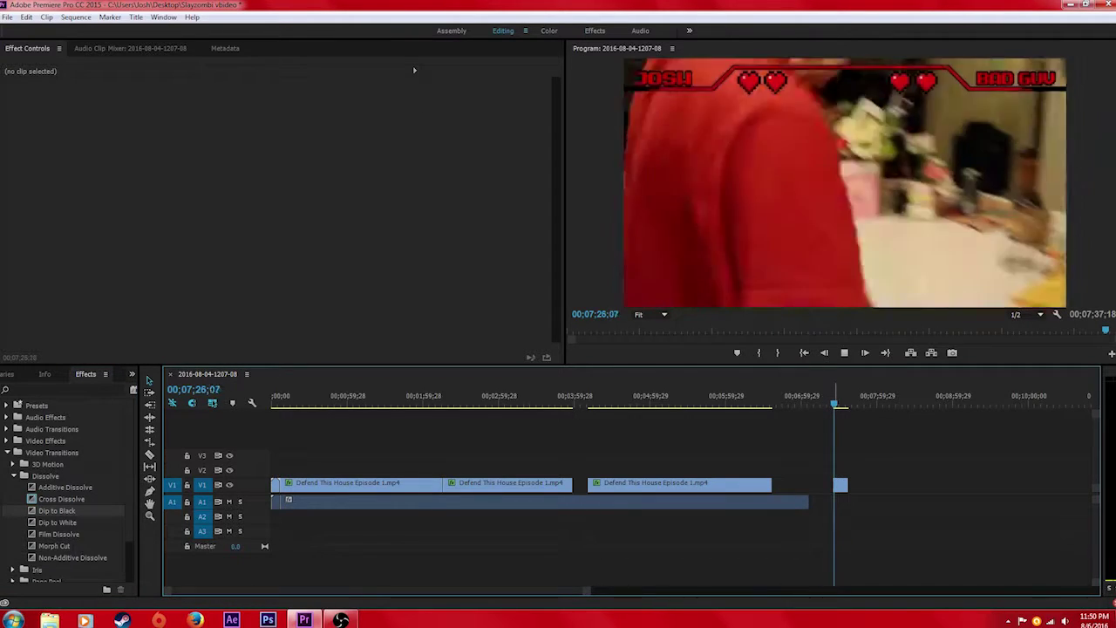
pyautogui.press('space')
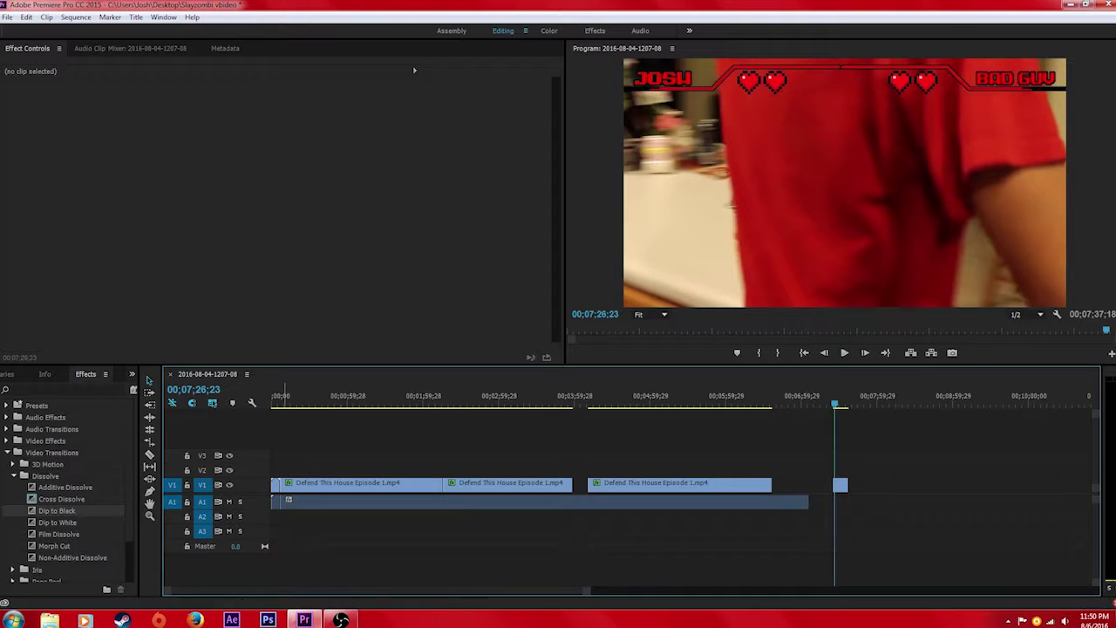
pyautogui.scroll(-2, 65, 488)
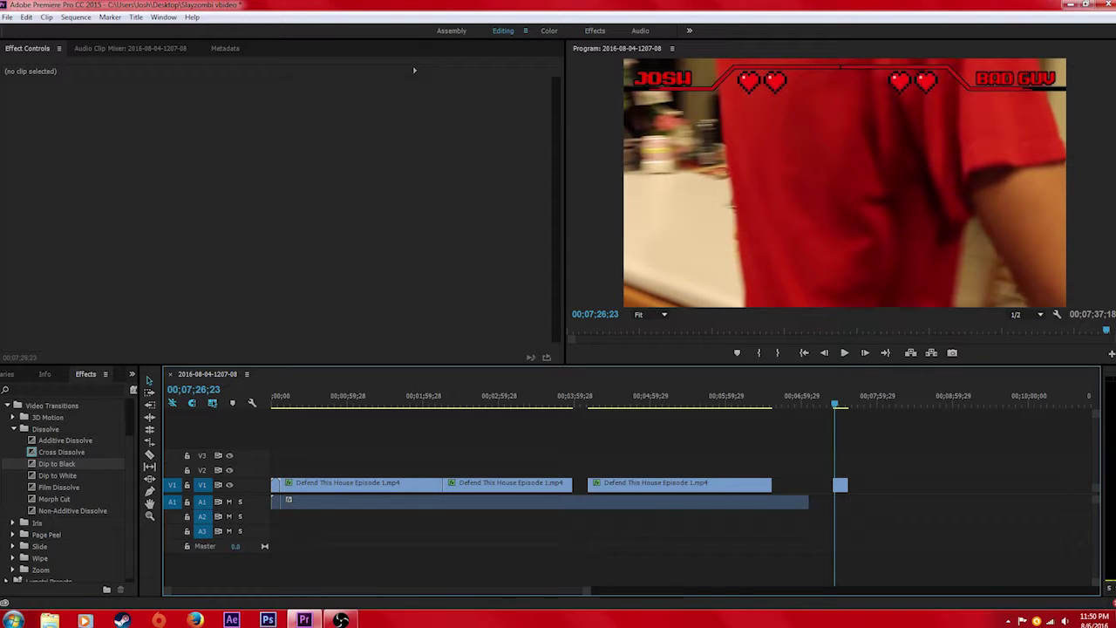
pyautogui.click(57, 475)
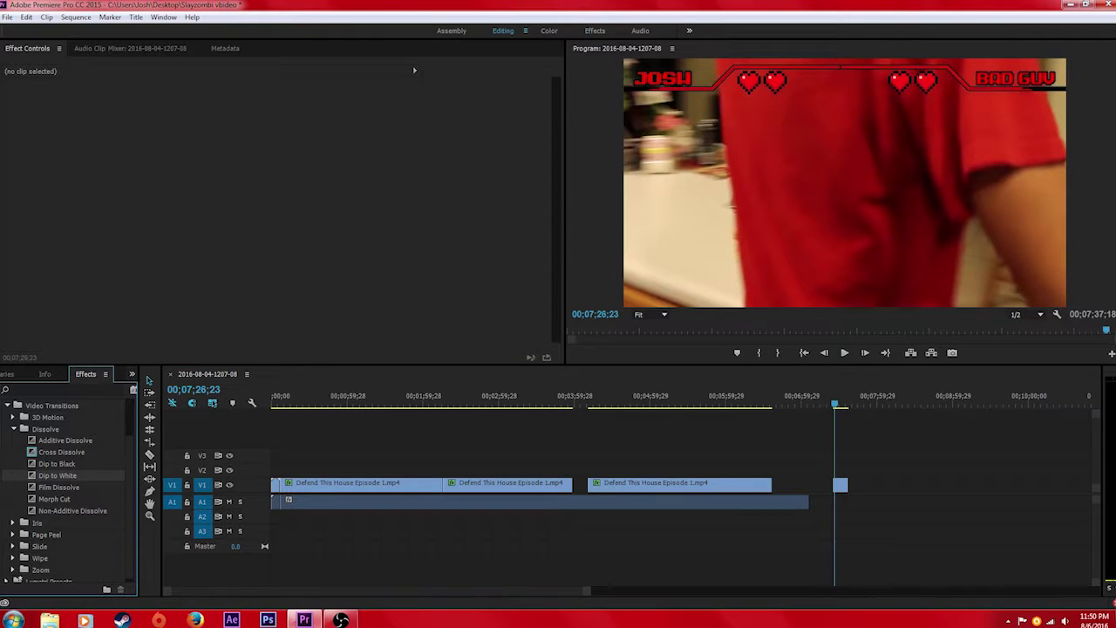
pyautogui.click(13, 429)
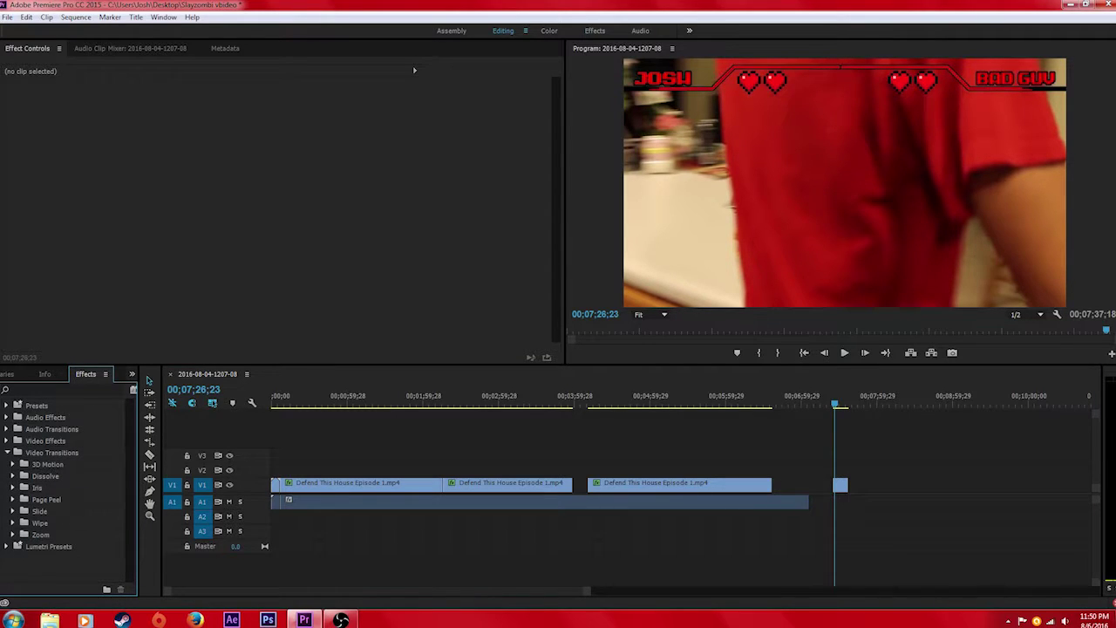
# Apply the Page Peel transition to the start of the isolated V1 clip and play through it
pyautogui.click(13, 499)
pyautogui.click(53, 510)
pyautogui.moveTo(826, 484); pyautogui.dragTo(835, 485)
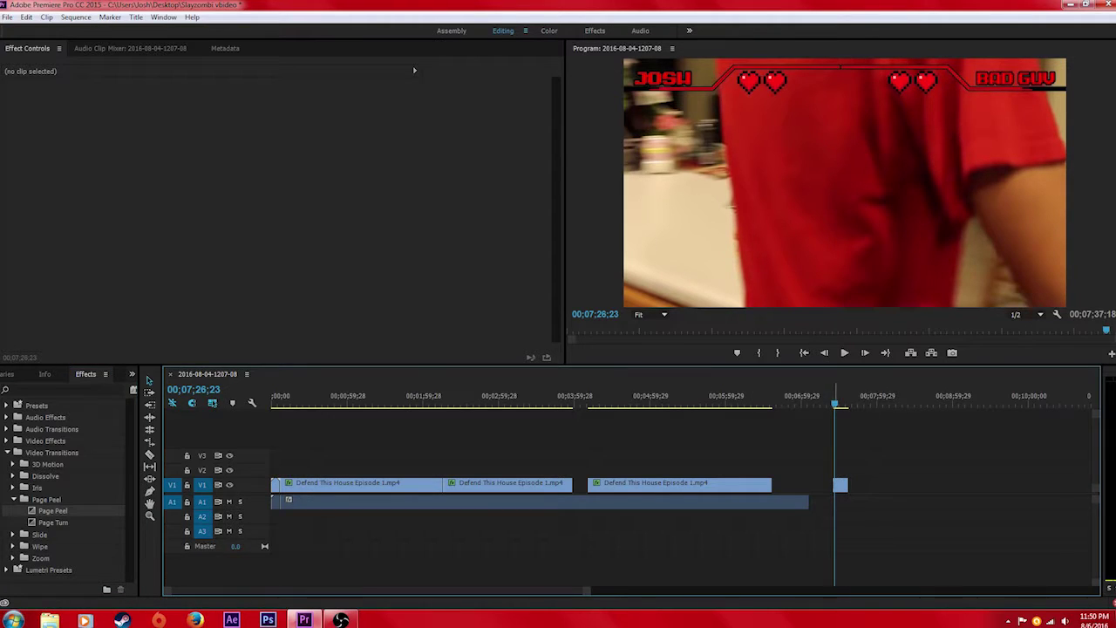
pyautogui.click(832, 394)
pyautogui.press('space')
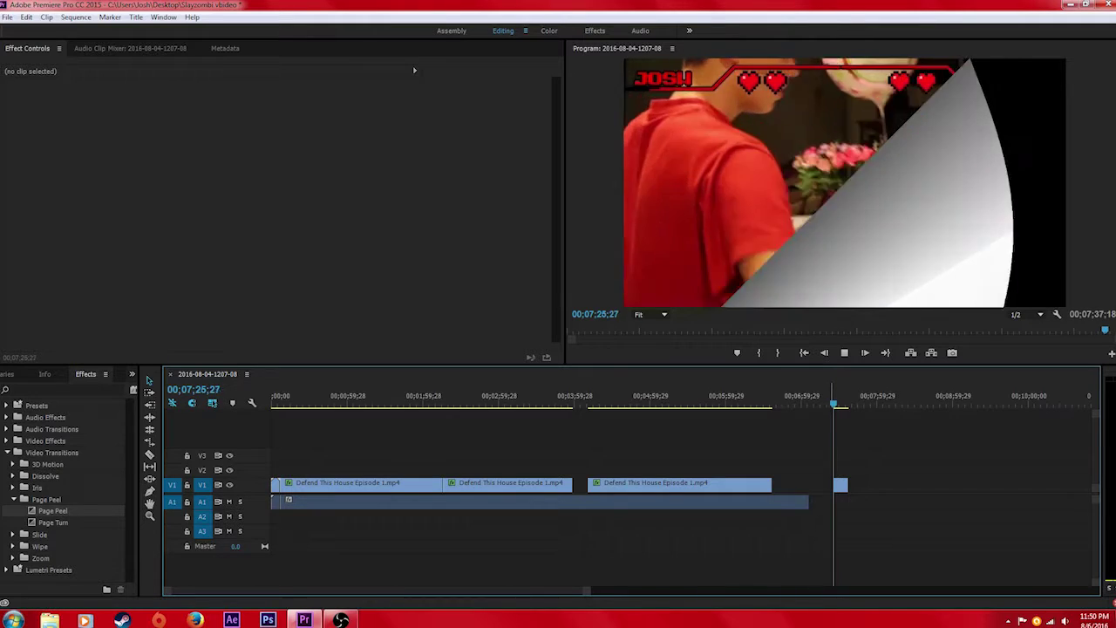
pyautogui.press('space')
# Apply the Page Turn transition to the start of the isolated V1 clip and place the playhead at 00;07;25;01
pyautogui.moveTo(52, 522)
pyautogui.mouseDown()
pyautogui.moveTo(401, 484)
pyautogui.moveTo(849, 485)
pyautogui.moveTo(836, 485)
pyautogui.mouseUp()
pyautogui.click(149, 380)
pyautogui.press('Up')
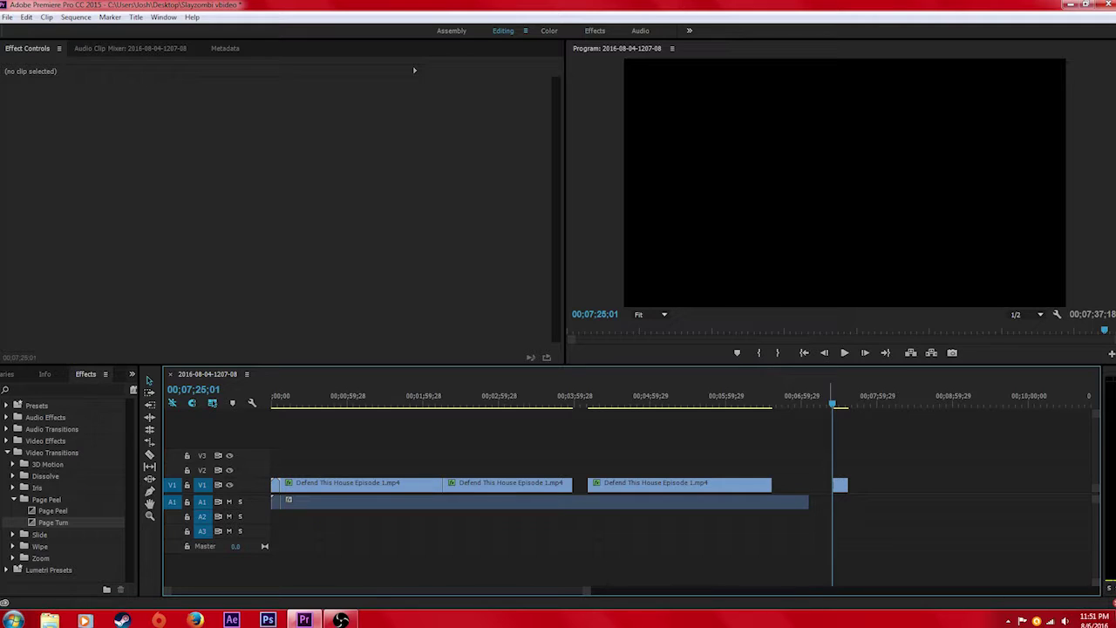
# Preview the Page Turn transition at the start of the isolated V1 clip
pyautogui.press('space')
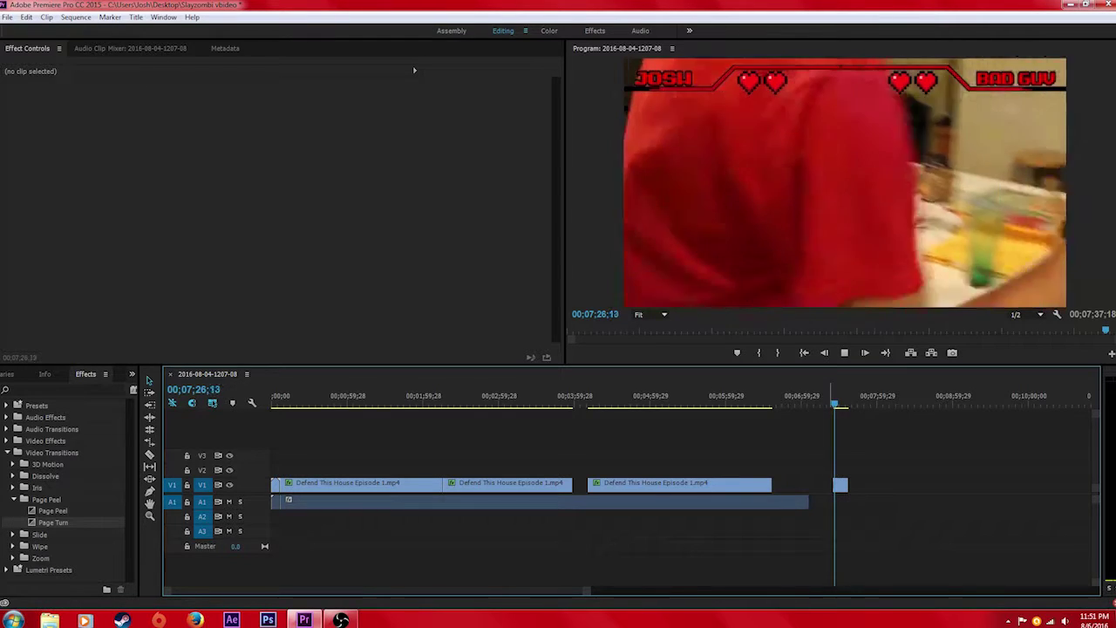
pyautogui.press('space')
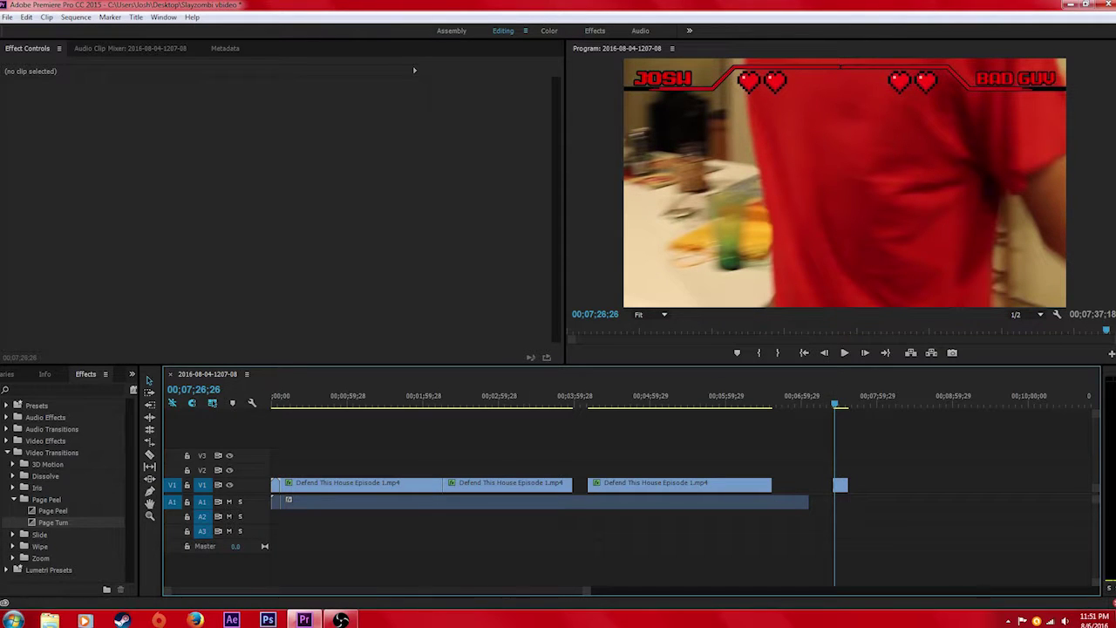
# Apply the Band Slide transition from Slide to the start of the isolated V1 clip and preview it
pyautogui.click(12, 535)
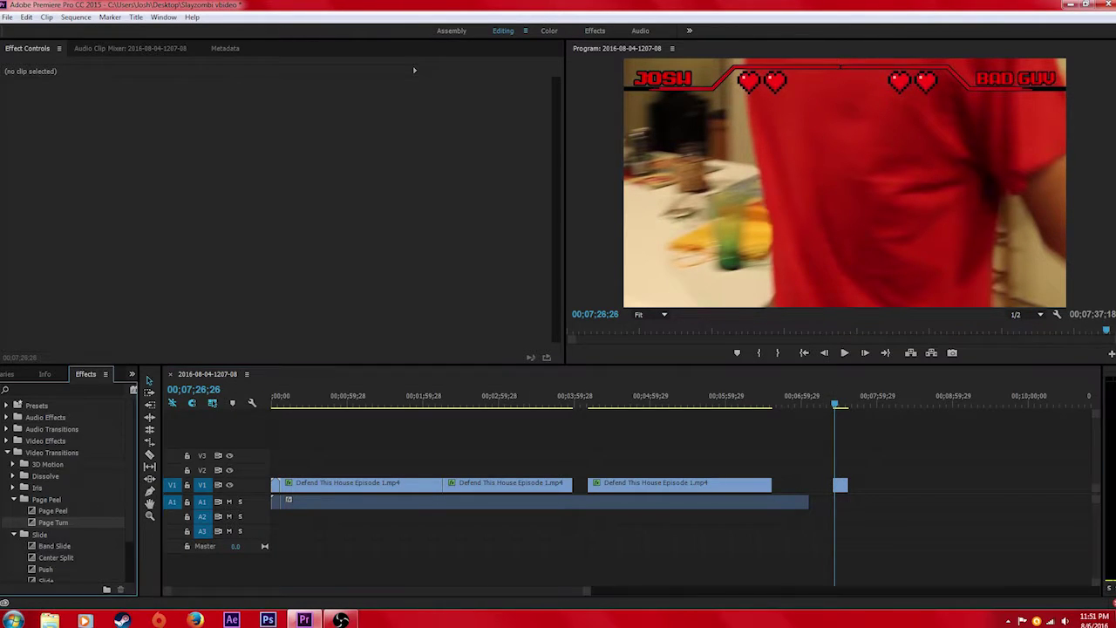
pyautogui.scroll(-1, 53, 532)
pyautogui.click(54, 510)
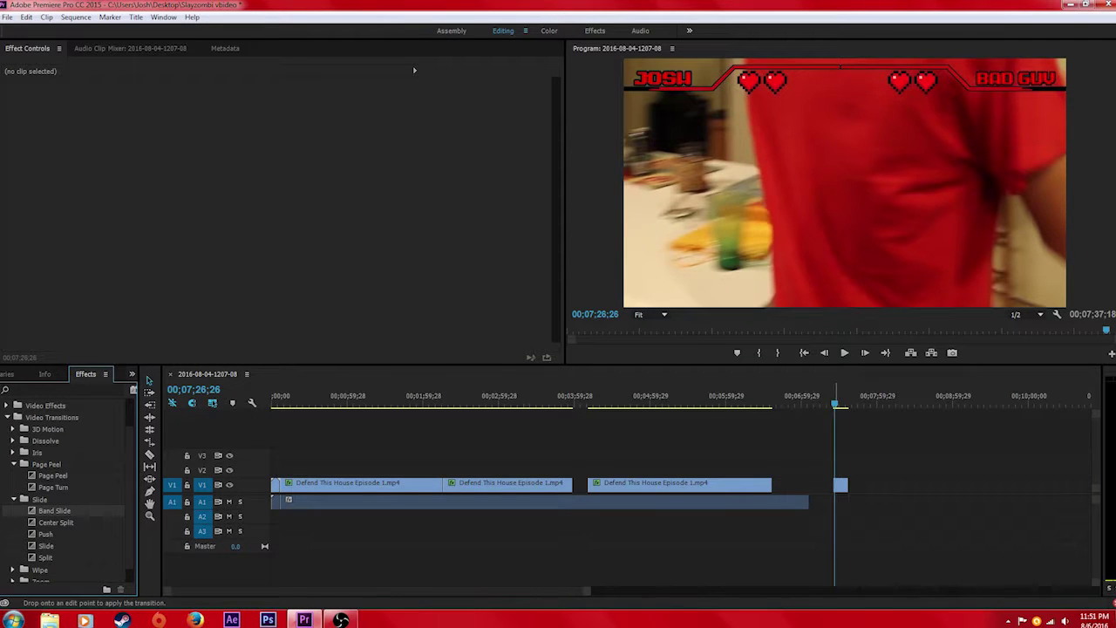
pyautogui.click(829, 404)
pyautogui.press('space')
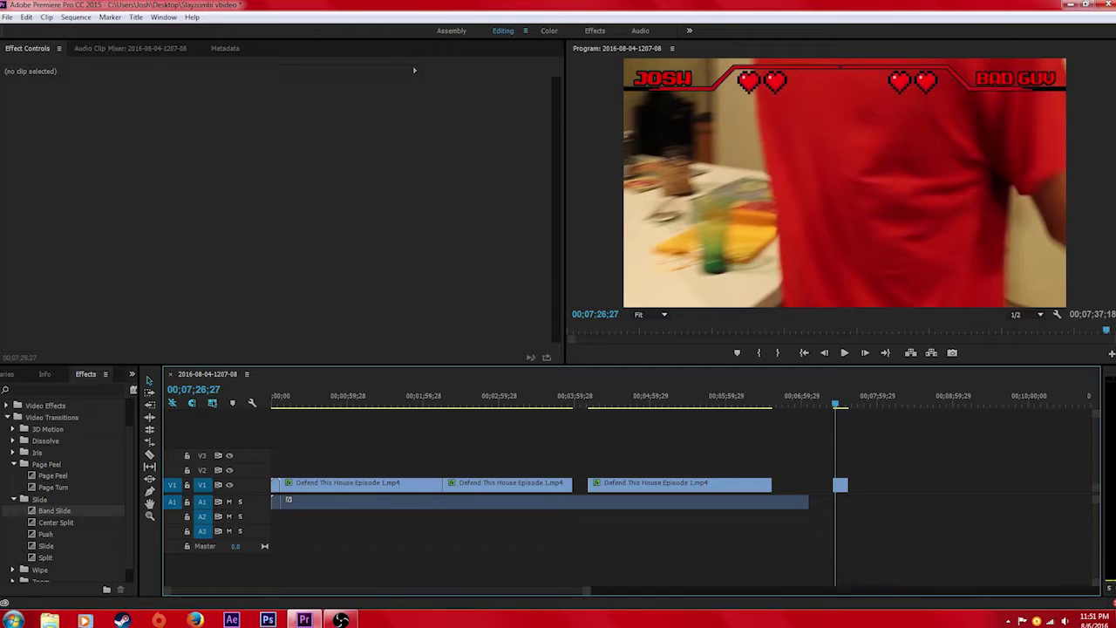
# Look through the Dissolve, Page Peel and Slide transition groups, then play the isolated V1 clip to its end
pyautogui.click(12, 499)
pyautogui.click(12, 499)
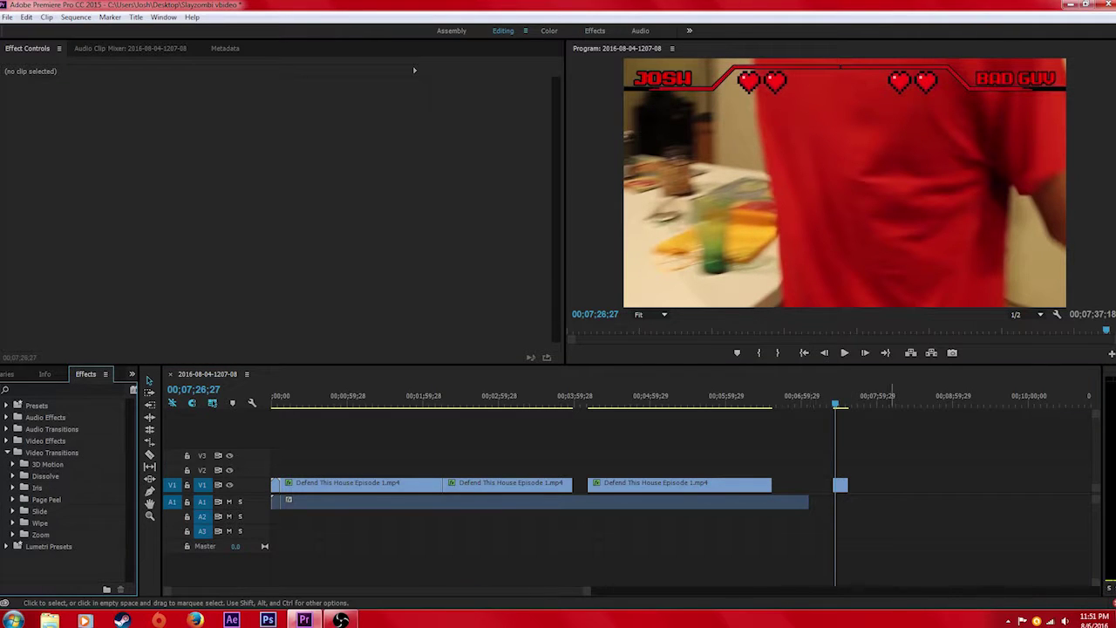
pyautogui.click(13, 476)
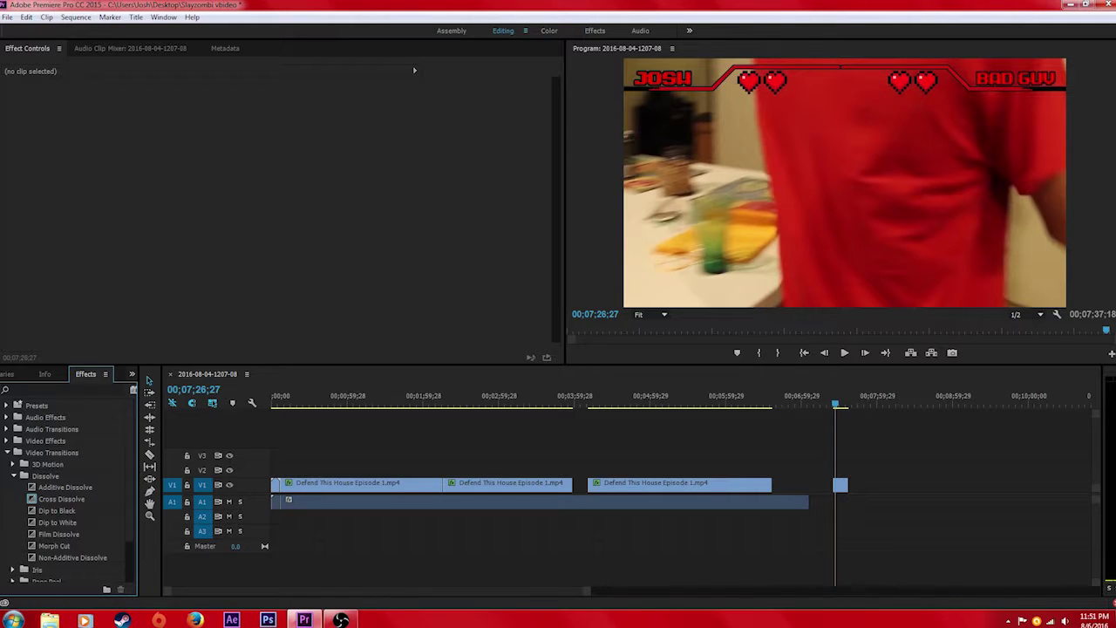
pyautogui.click(13, 476)
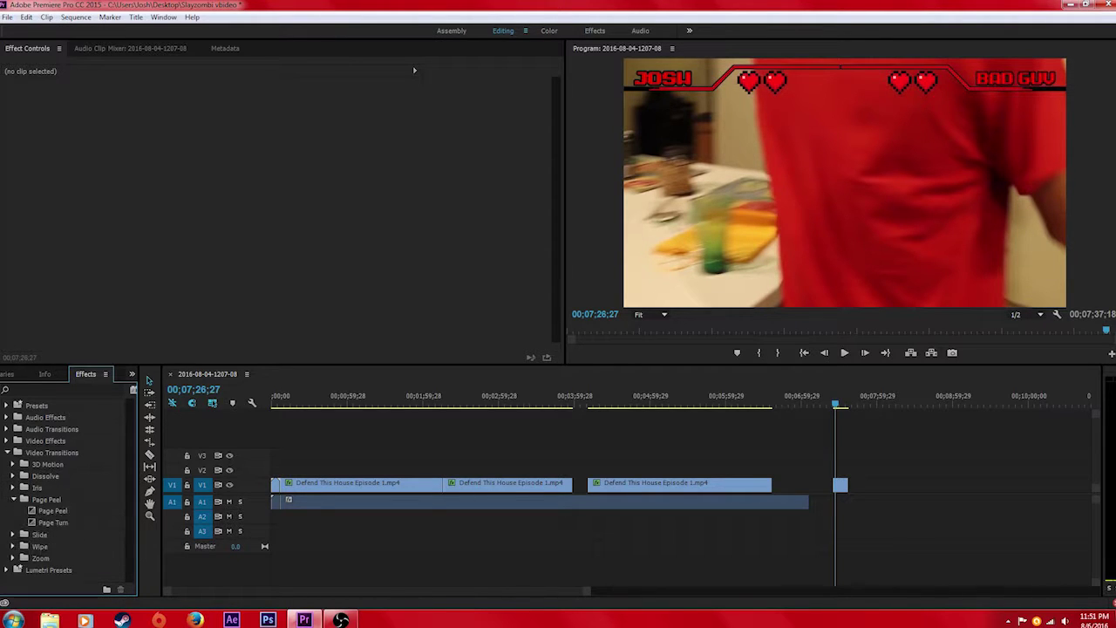
pyautogui.click(13, 512)
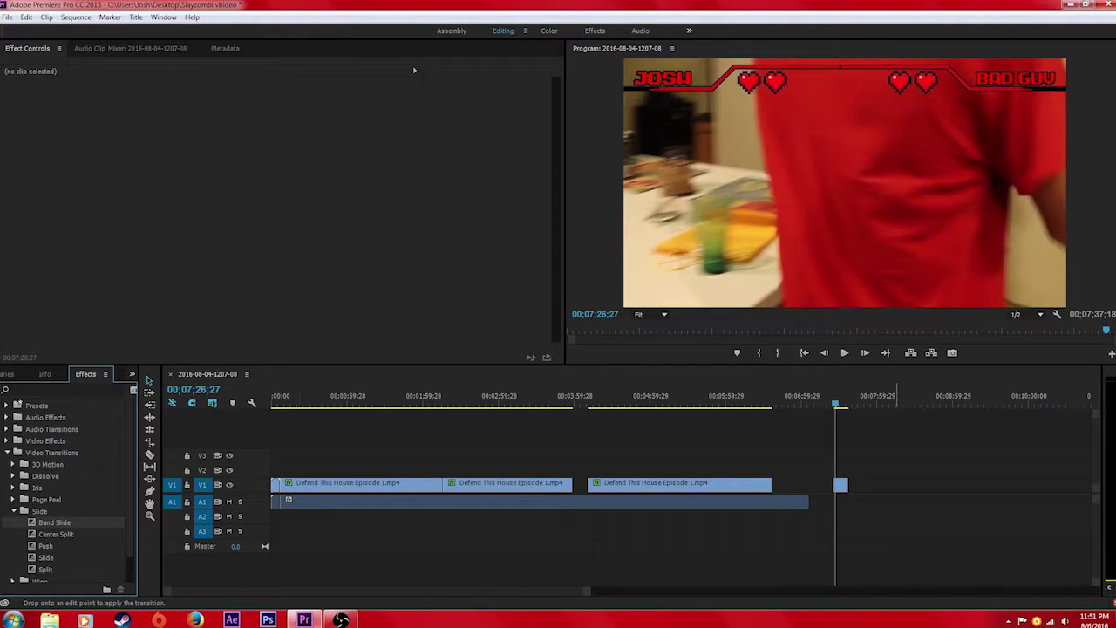
pyautogui.press('space')
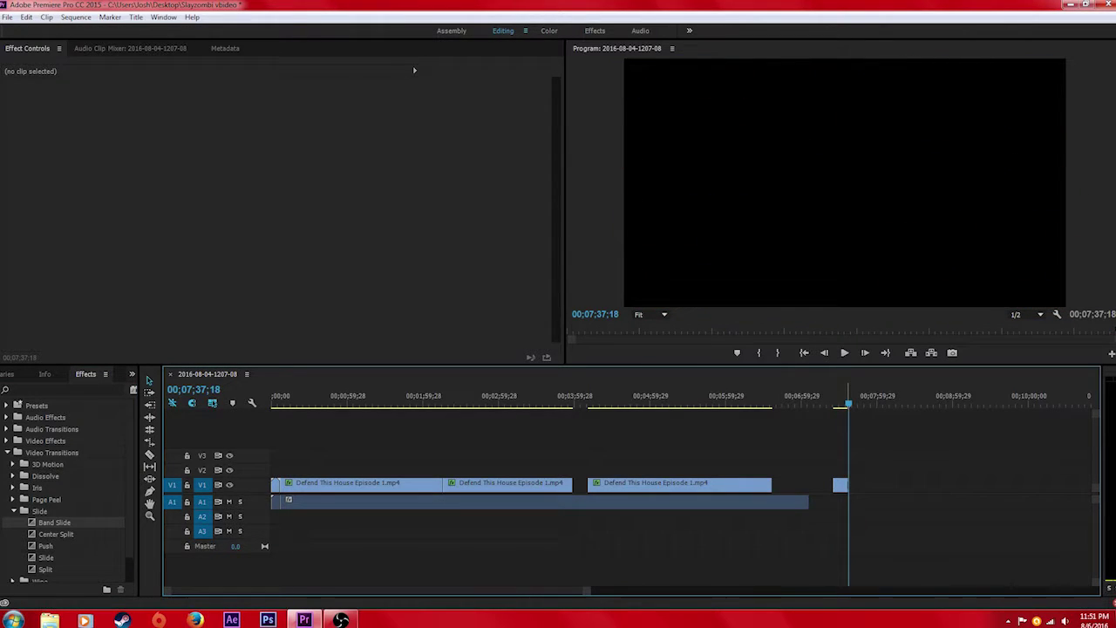
# Place the playhead at 00;07;32;15 and extend the end of the V1 clip before the first gap slightly into the gap
pyautogui.click(843, 399)
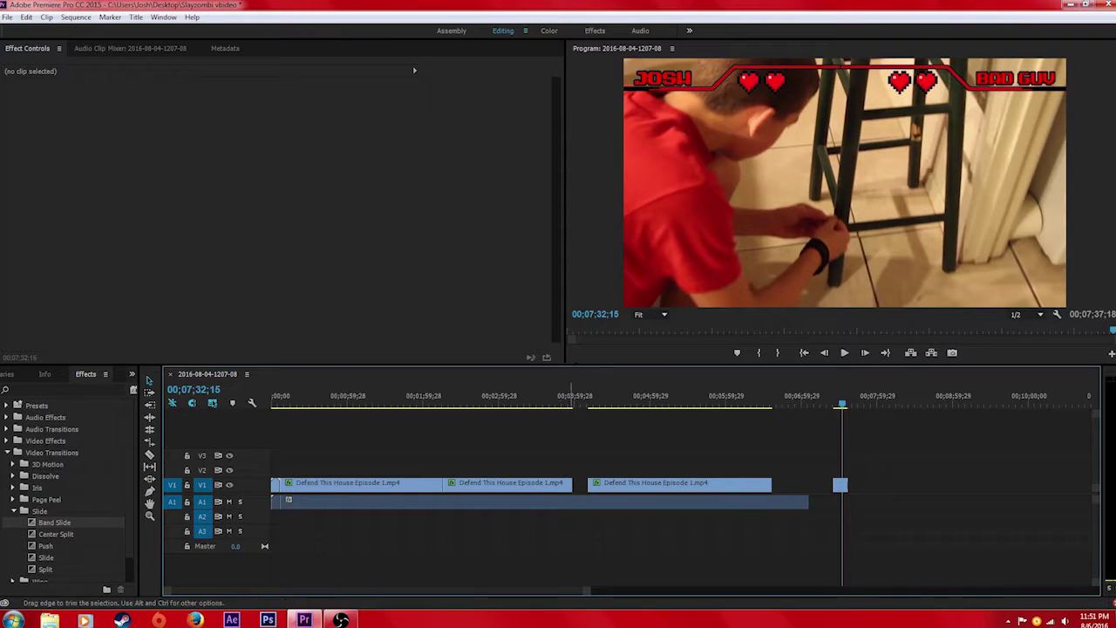
pyautogui.moveTo(572, 485); pyautogui.dragTo(580, 484)
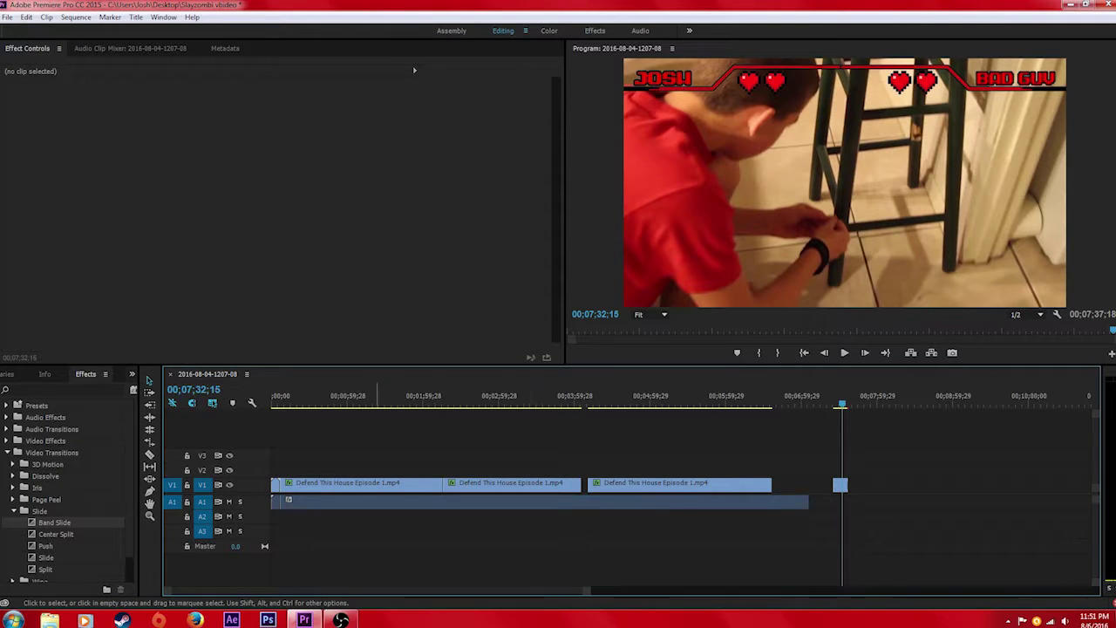
pyautogui.moveTo(334, 436); pyautogui.dragTo(661, 486)
pyautogui.moveTo(319, 531); pyautogui.dragTo(388, 506)
pyautogui.click(337, 534)
pyautogui.hotkey('ctrl', 's')
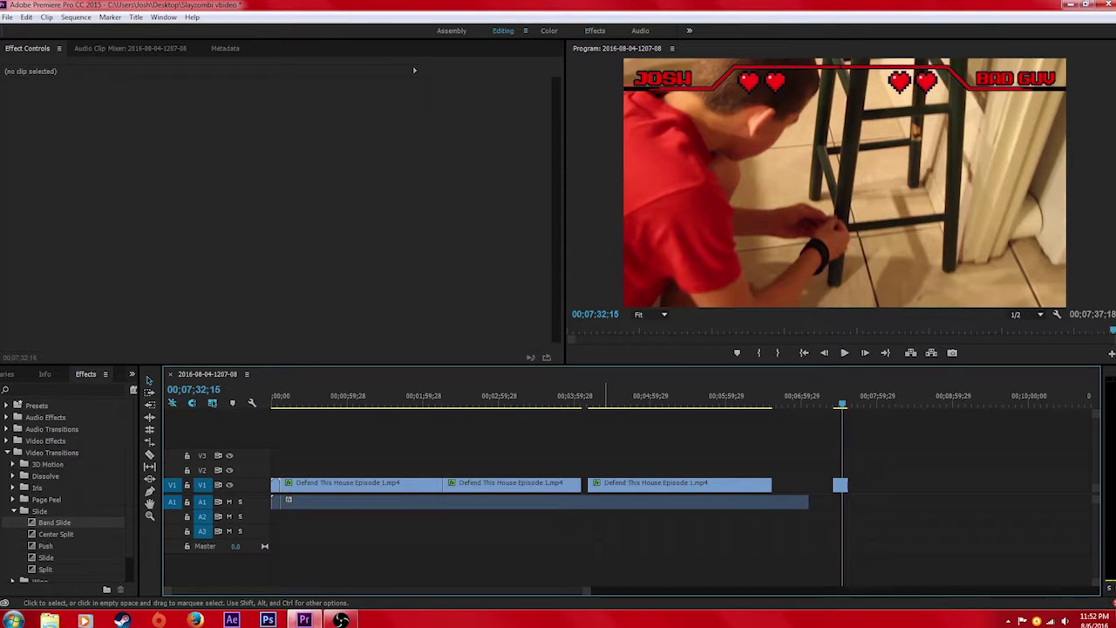